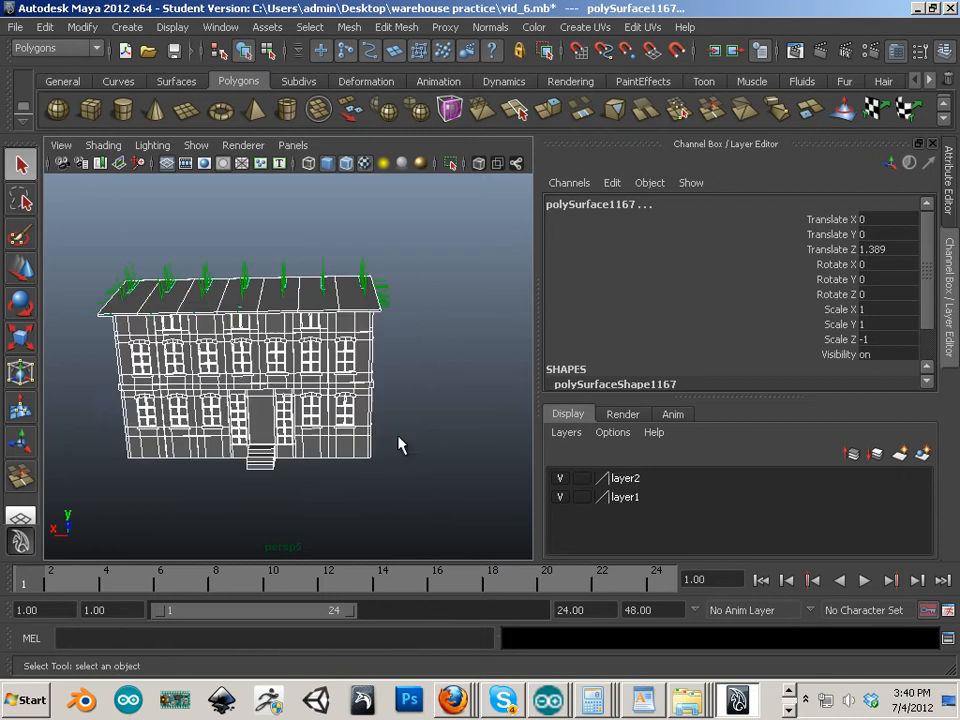
# Move the whole selected building to Translate X 9.304 and Translate Y 17.843.
pyautogui.keyDown('alt'); pyautogui.moveTo(399, 443); pyautogui.dragTo(124, 332); pyautogui.keyUp('alt')
pyautogui.press('w')
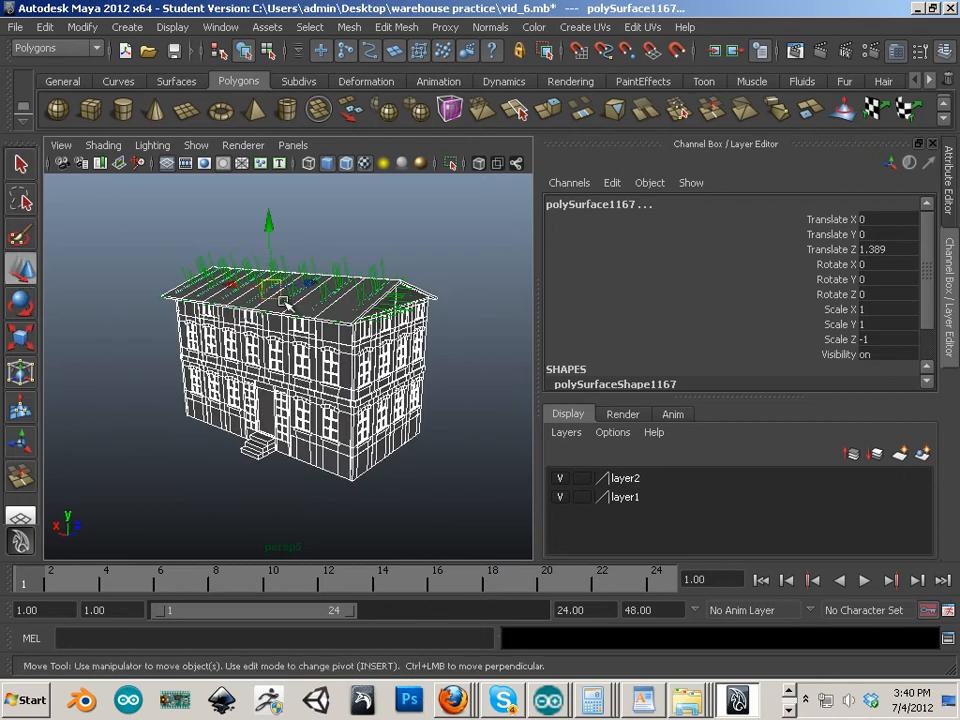
pyautogui.moveTo(270, 234); pyautogui.dragTo(336, 497)
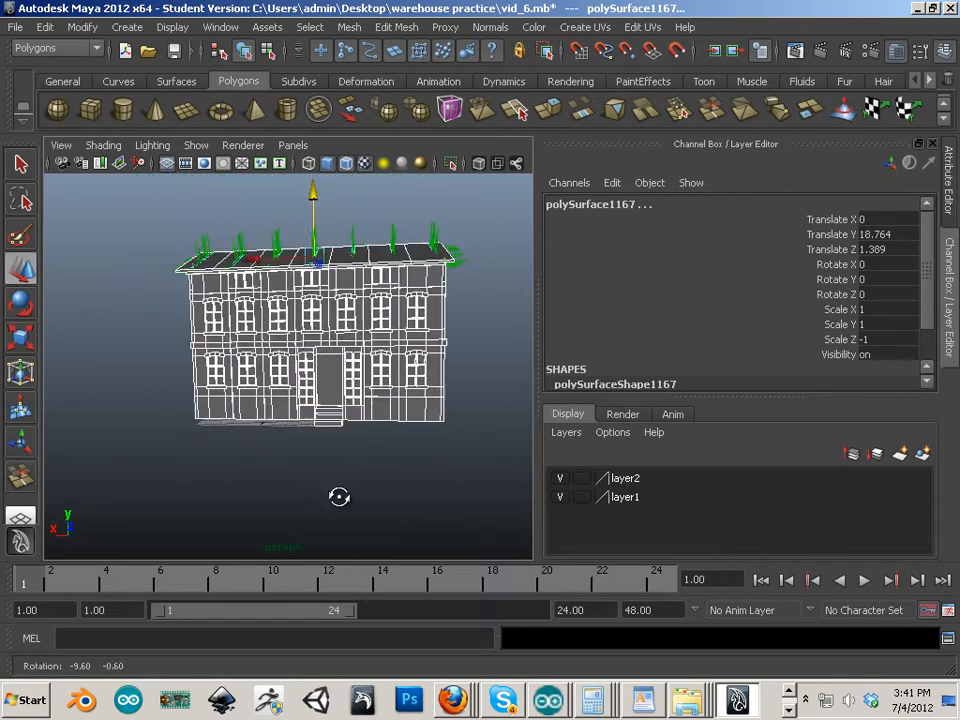
pyautogui.click(246, 256)
pyautogui.moveTo(250, 257); pyautogui.dragTo(204, 252)
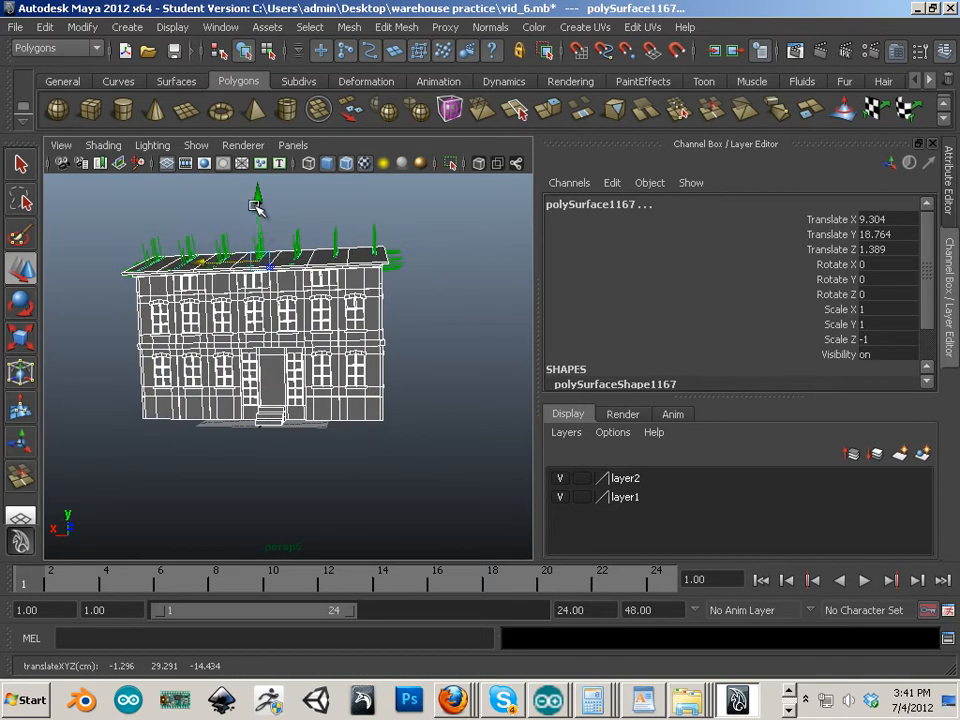
pyautogui.moveTo(255, 206); pyautogui.dragTo(256, 210)
pyautogui.click(300, 578)
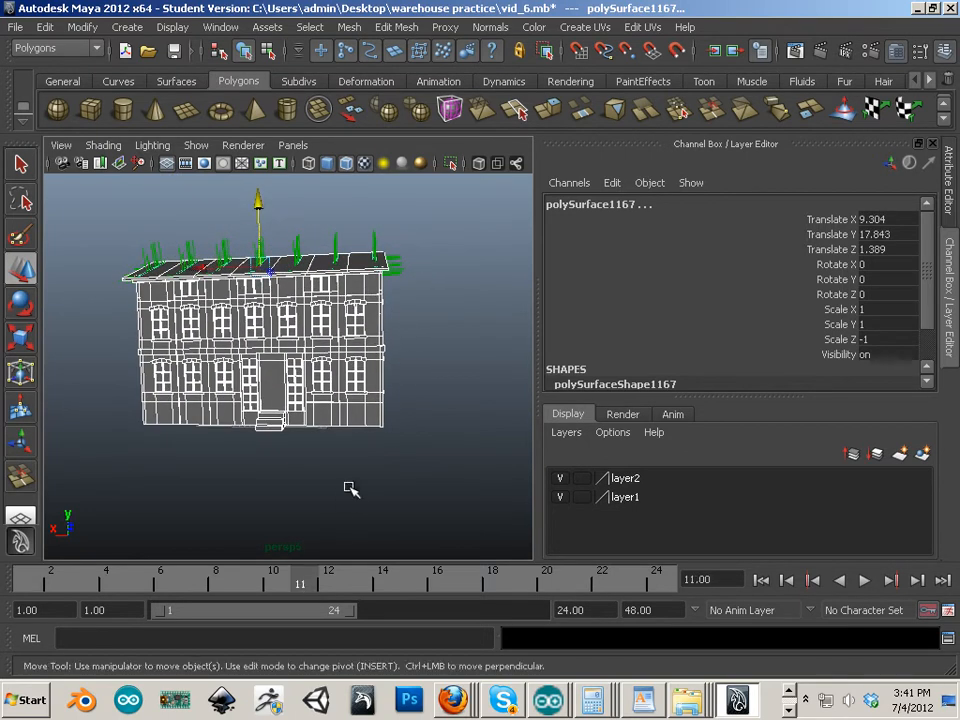
# Examine the repositioned building's front facade, roof edge and end wall from several angles.
pyautogui.click(452, 461)
pyautogui.keyDown('alt'); pyautogui.moveTo(452, 461); pyautogui.dragTo(315, 467); pyautogui.keyUp('alt')
pyautogui.keyDown('alt'); pyautogui.moveTo(315, 467); pyautogui.dragTo(264, 401, button='middle'); pyautogui.keyUp('alt')
pyautogui.click(264, 401)
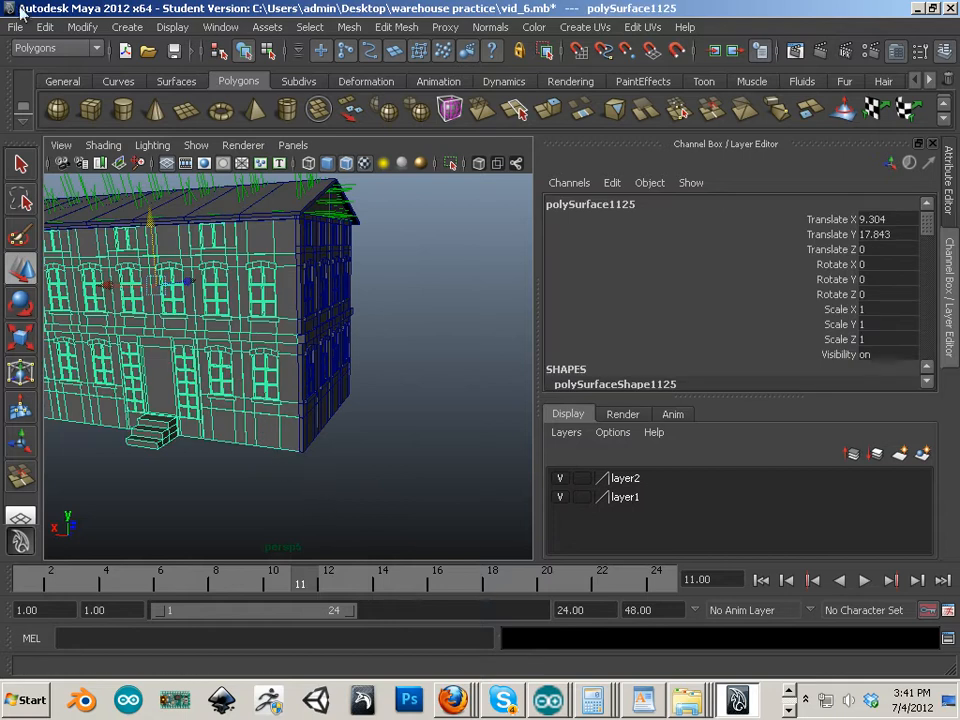
pyautogui.keyDown('alt'); pyautogui.moveTo(420, 400); pyautogui.dragTo(394, 405); pyautogui.keyUp('alt')
pyautogui.keyDown('alt'); pyautogui.moveTo(394, 405); pyautogui.dragTo(302, 409, button='middle'); pyautogui.keyUp('alt')
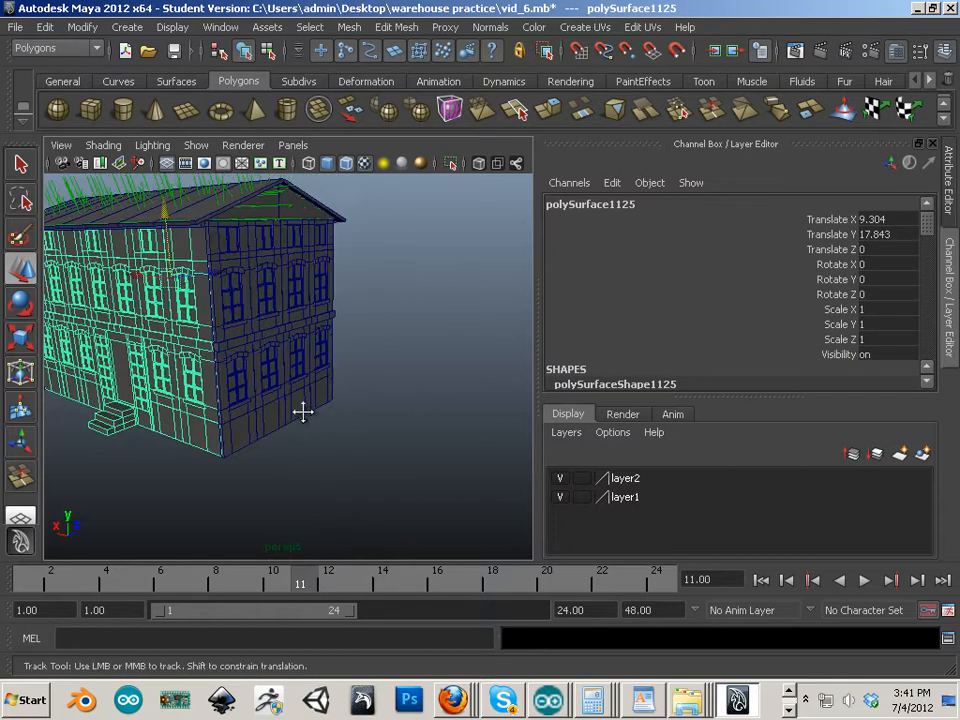
pyautogui.moveTo(302, 409)
pyautogui.keyDown('alt'); pyautogui.mouseDown()
pyautogui.moveTo(272, 438)
pyautogui.moveTo(194, 423)
pyautogui.moveTo(293, 426)
pyautogui.mouseUp(); pyautogui.keyUp('alt')
pyautogui.scroll(-3, 189, 435)
pyautogui.keyDown('alt'); pyautogui.moveTo(293, 426); pyautogui.dragTo(327, 434, button='right'); pyautogui.keyUp('alt')
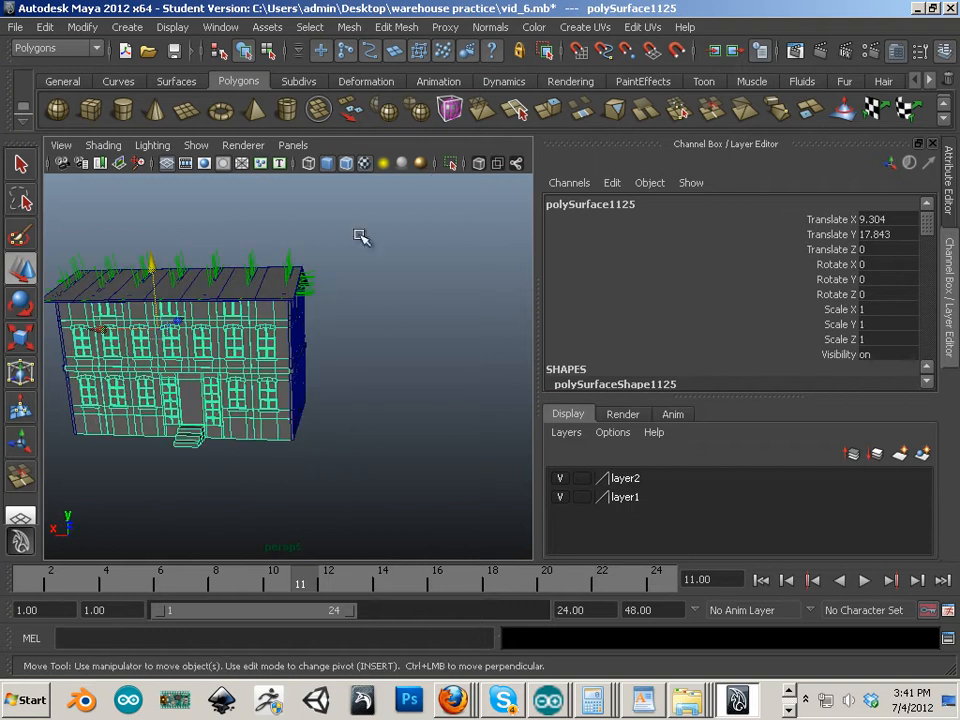
pyautogui.moveTo(47, 470); pyautogui.dragTo(50, 474)
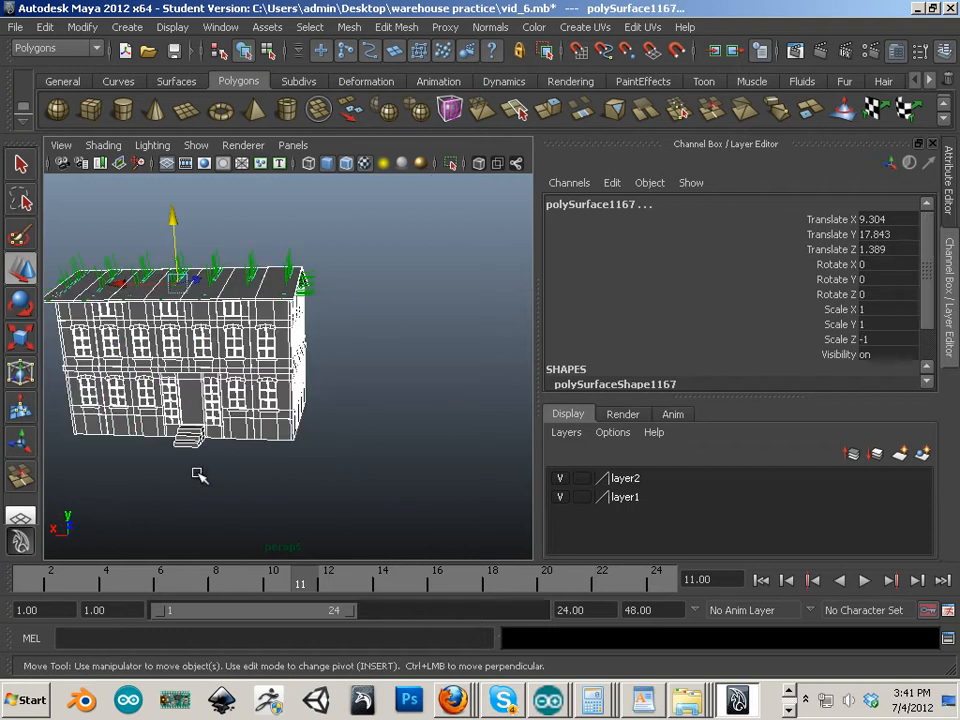
# Save the scene under the new name vid_7.mb in the warehouse practice folder.
pyautogui.click(17, 27)
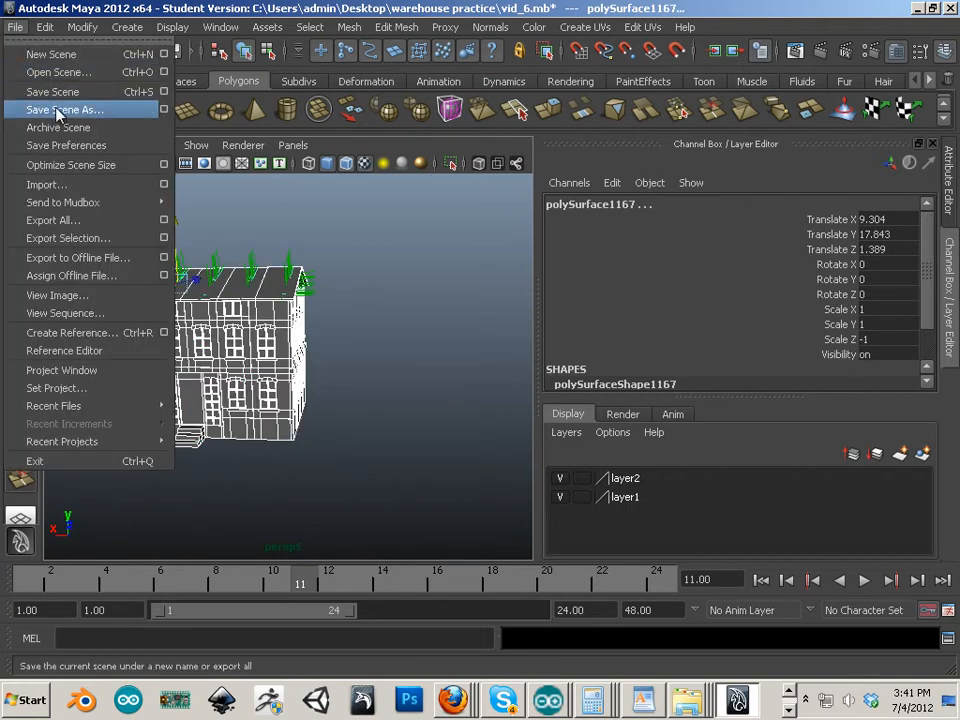
pyautogui.click(42, 89)
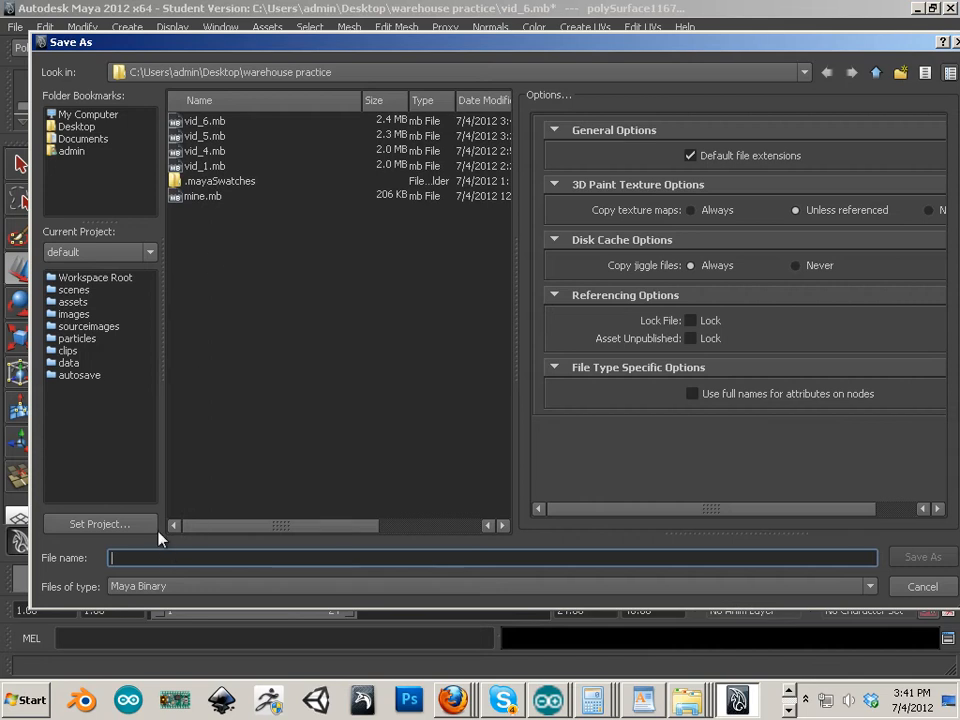
pyautogui.click(203, 121)
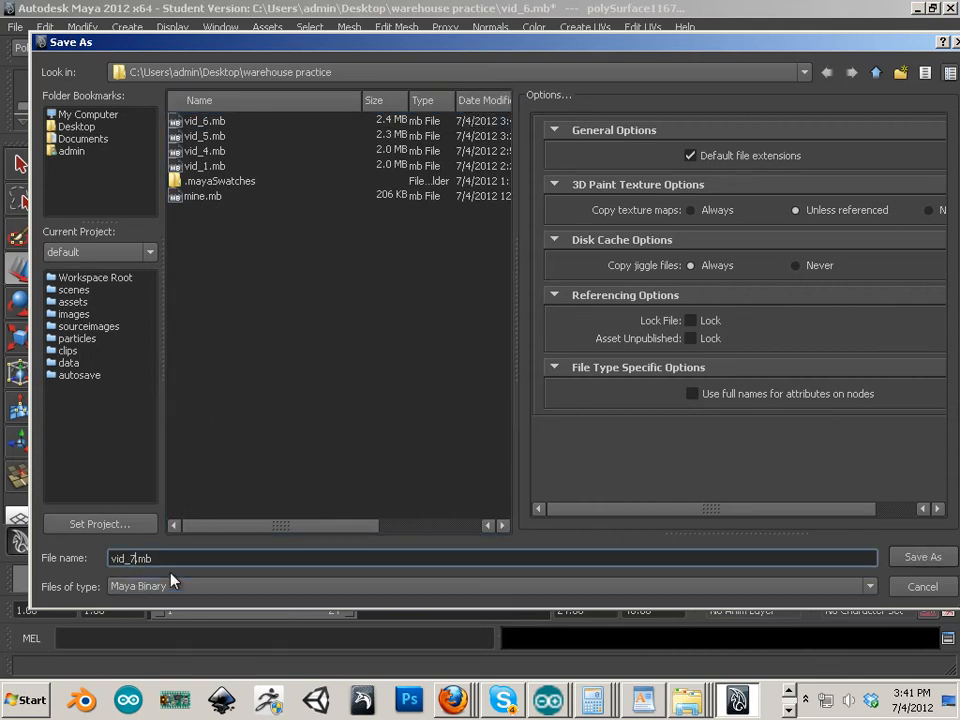
pyautogui.press('Return')
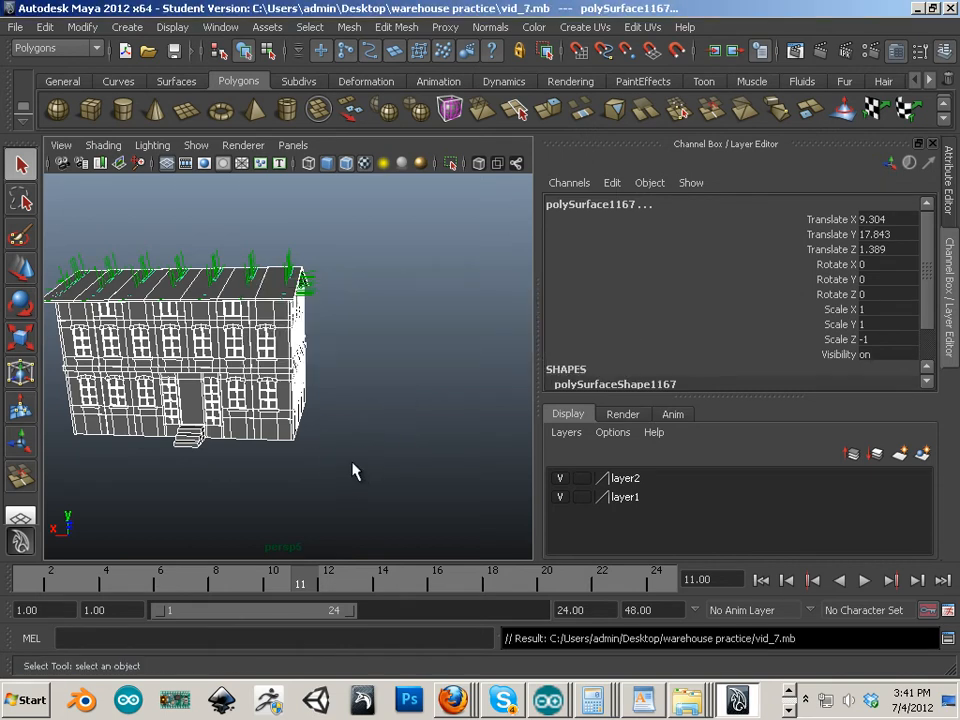
# Select the entire building and apply Separate to all of its meshes at once.
pyautogui.keyDown('alt'); pyautogui.moveTo(354, 471); pyautogui.dragTo(403, 465); pyautogui.keyUp('alt')
pyautogui.click(403, 465)
pyautogui.keyDown('alt'); pyautogui.moveTo(376, 500); pyautogui.dragTo(350, 486, button='middle'); pyautogui.keyUp('alt')
pyautogui.click(296, 436)
pyautogui.scroll(-4, 333, 382)
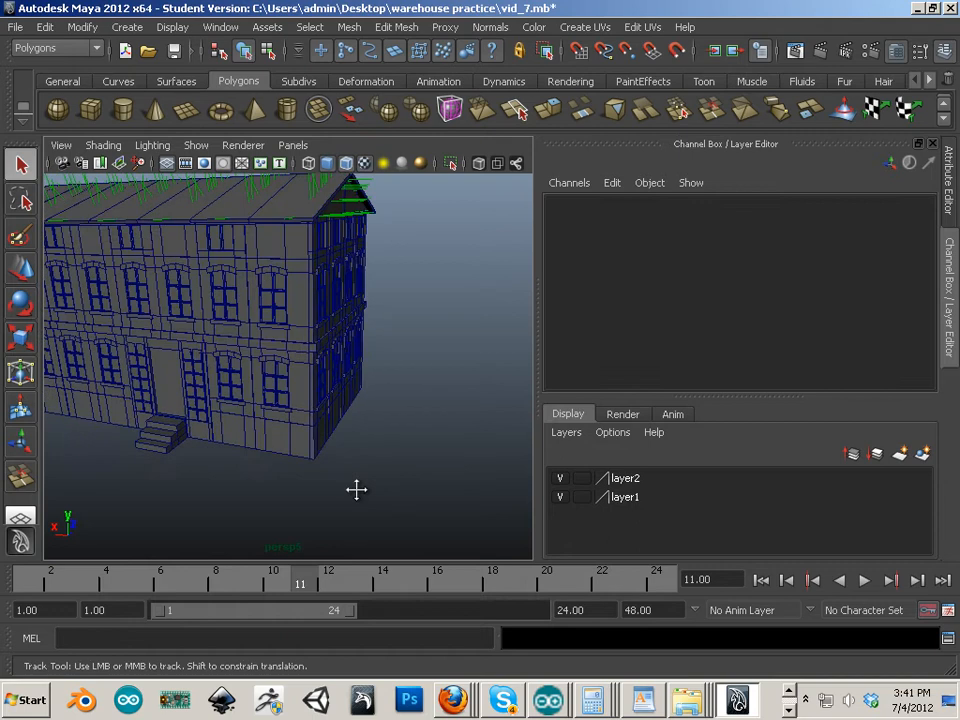
pyautogui.moveTo(403, 302); pyautogui.dragTo(38, 486)
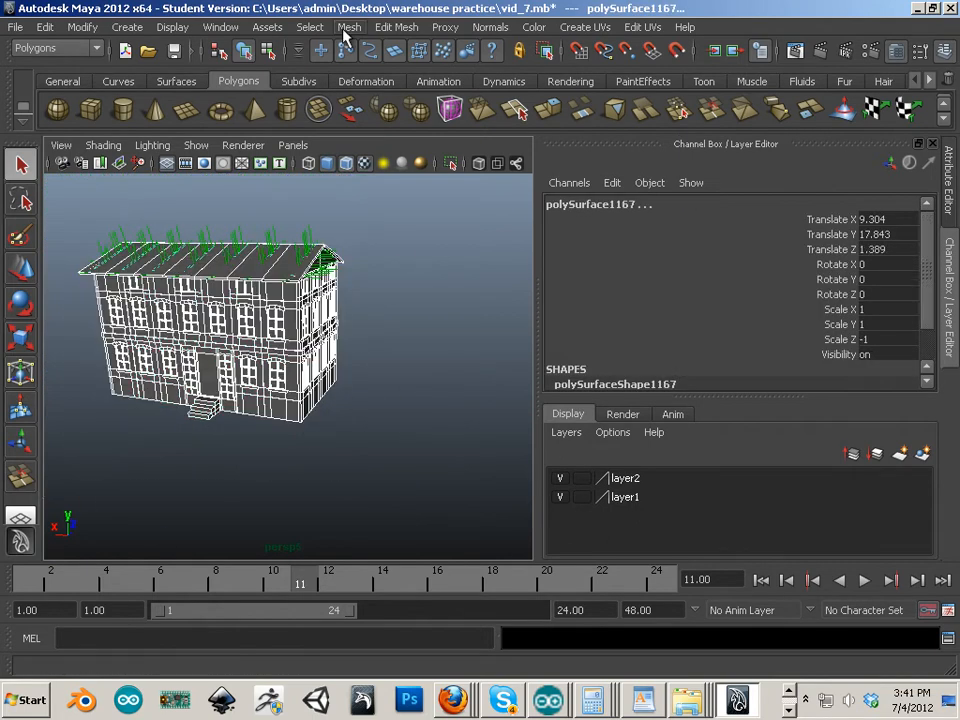
pyautogui.click(348, 27)
pyautogui.click(375, 71)
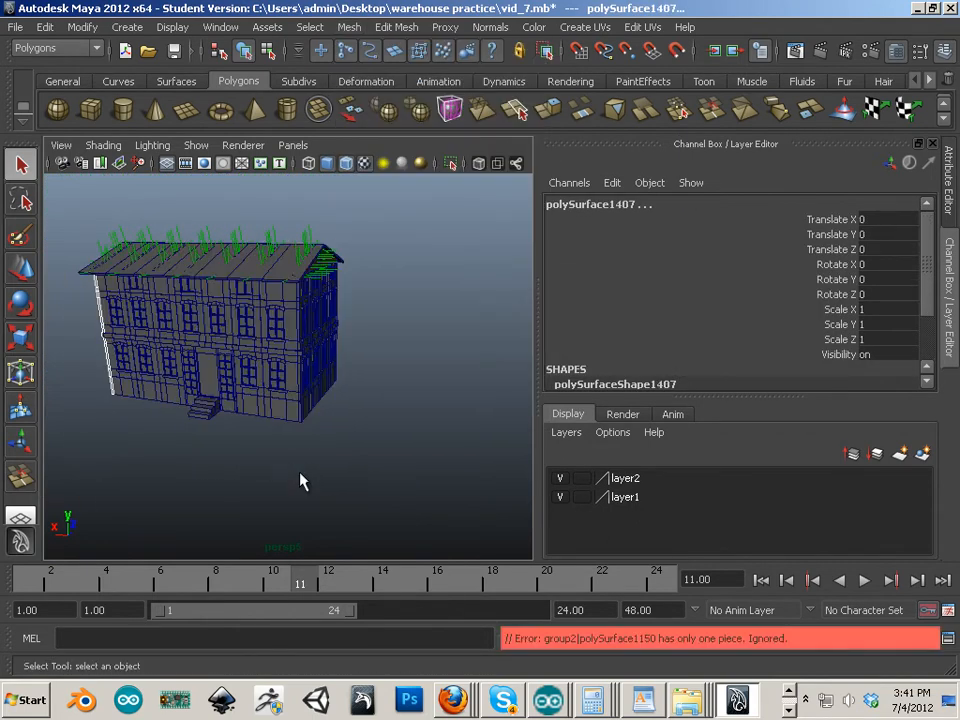
# Separate the front facade mesh into its individual pieces and clear the selection.
pyautogui.click(297, 481)
pyautogui.keyDown('alt'); pyautogui.moveTo(297, 481); pyautogui.dragTo(386, 521, button='right'); pyautogui.keyUp('alt')
pyautogui.keyDown('alt'); pyautogui.moveTo(386, 521); pyautogui.dragTo(357, 477); pyautogui.keyUp('alt')
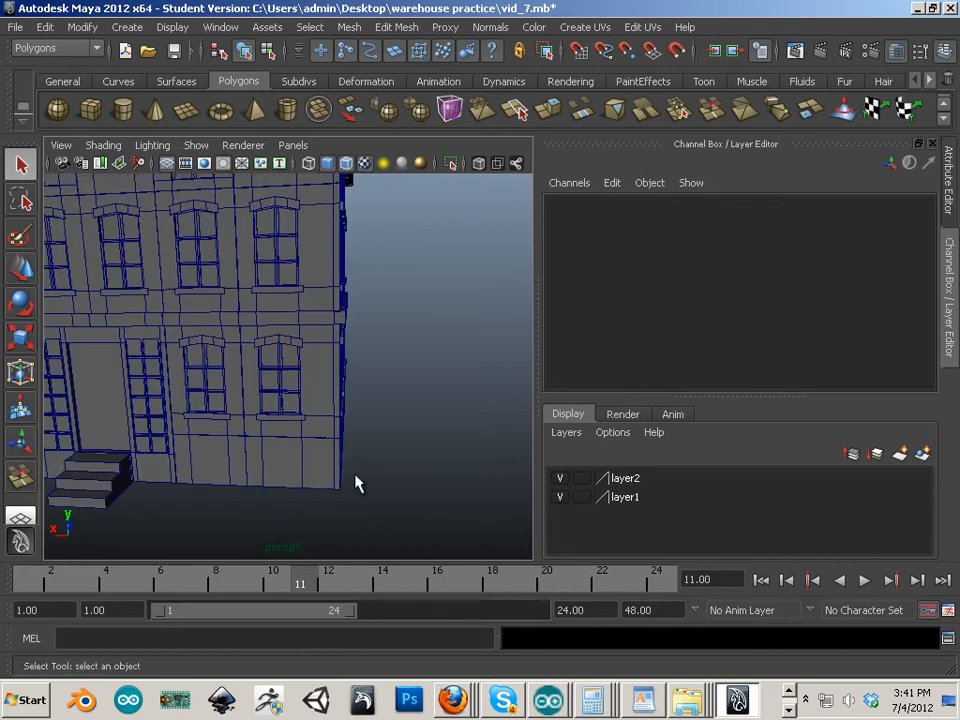
pyautogui.keyDown('alt'); pyautogui.moveTo(357, 477); pyautogui.dragTo(386, 482, button='right'); pyautogui.keyUp('alt')
pyautogui.click(289, 463)
pyautogui.keyDown('alt'); pyautogui.moveTo(394, 485); pyautogui.dragTo(376, 483, button='middle'); pyautogui.keyUp('alt')
pyautogui.moveTo(275, 474)
pyautogui.keyDown('alt'); pyautogui.mouseDown(button='right')
pyautogui.moveTo(364, 476)
pyautogui.moveTo(290, 470)
pyautogui.mouseUp(button='right'); pyautogui.keyUp('alt')
pyautogui.click(352, 27)
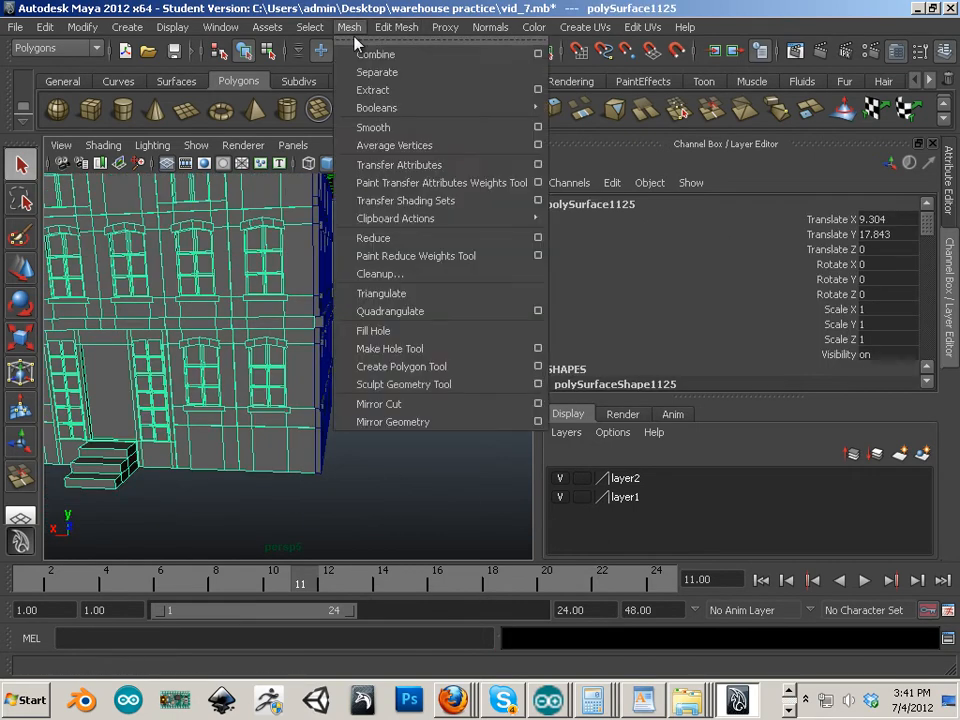
pyautogui.click(375, 71)
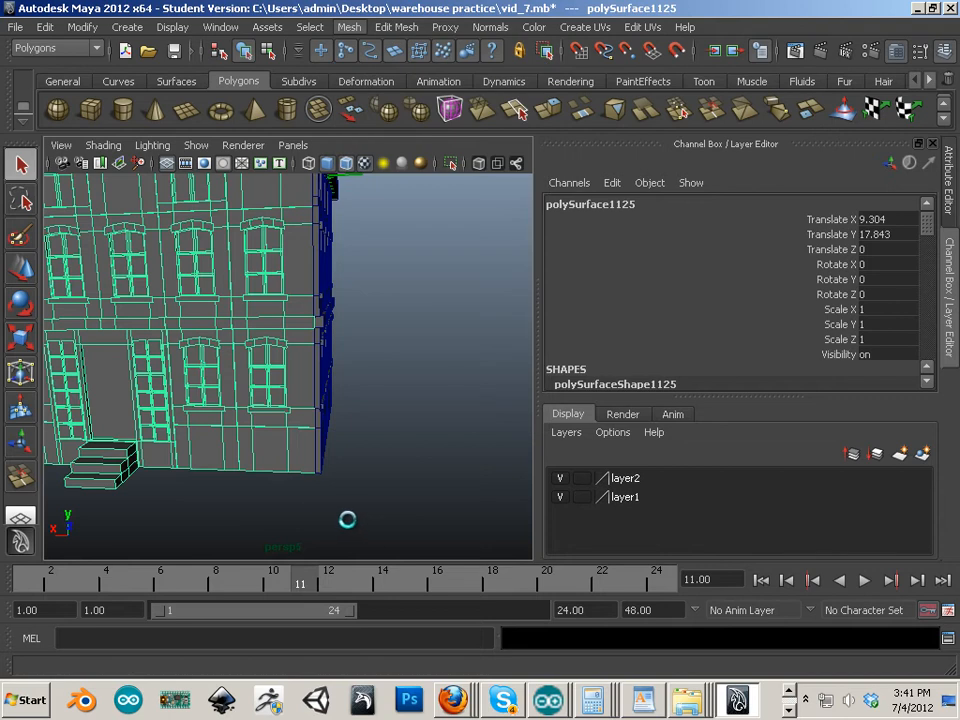
pyautogui.click(422, 495)
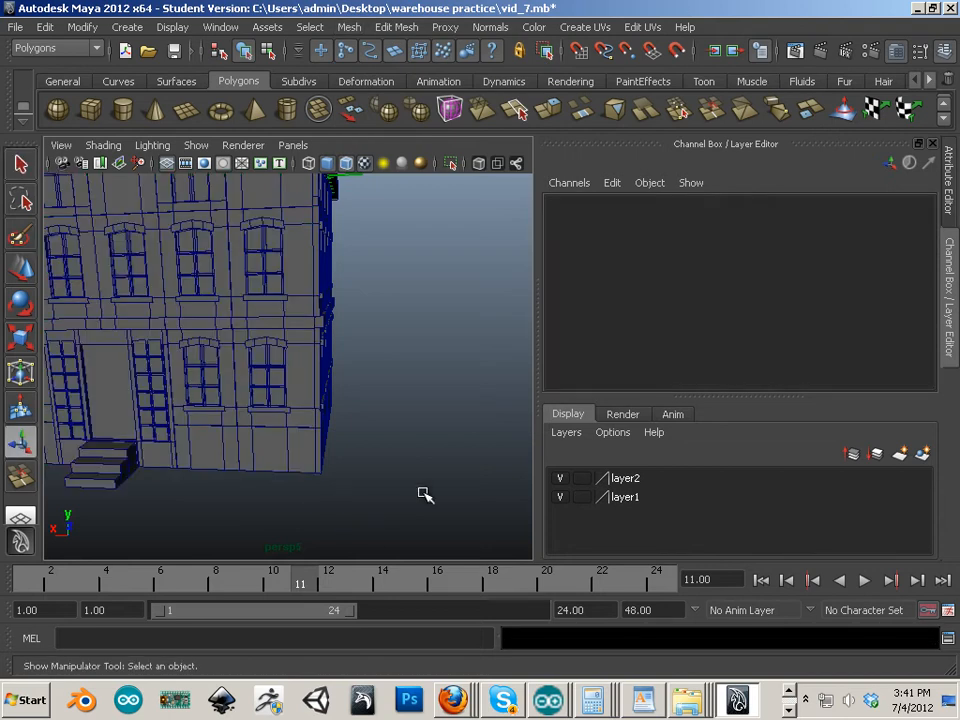
# Select the wall panels and window pieces of the ground-floor bay at the facade's corner beside the end wall.
pyautogui.keyDown('alt'); pyautogui.moveTo(422, 495); pyautogui.dragTo(341, 459); pyautogui.keyUp('alt')
pyautogui.click(252, 437)
pyautogui.keyDown('alt'); pyautogui.moveTo(293, 452); pyautogui.dragTo(264, 444, button='middle'); pyautogui.keyUp('alt')
pyautogui.keyDown('alt'); pyautogui.moveTo(264, 444); pyautogui.dragTo(338, 474, button='right'); pyautogui.keyUp('alt')
pyautogui.keyDown('alt'); pyautogui.moveTo(338, 474); pyautogui.dragTo(354, 450, button='middle'); pyautogui.keyUp('alt')
pyautogui.keyDown('alt'); pyautogui.moveTo(354, 450); pyautogui.dragTo(315, 401, button='right'); pyautogui.keyUp('alt')
pyautogui.keyDown('shift'); pyautogui.click(298, 399); pyautogui.keyUp('shift')
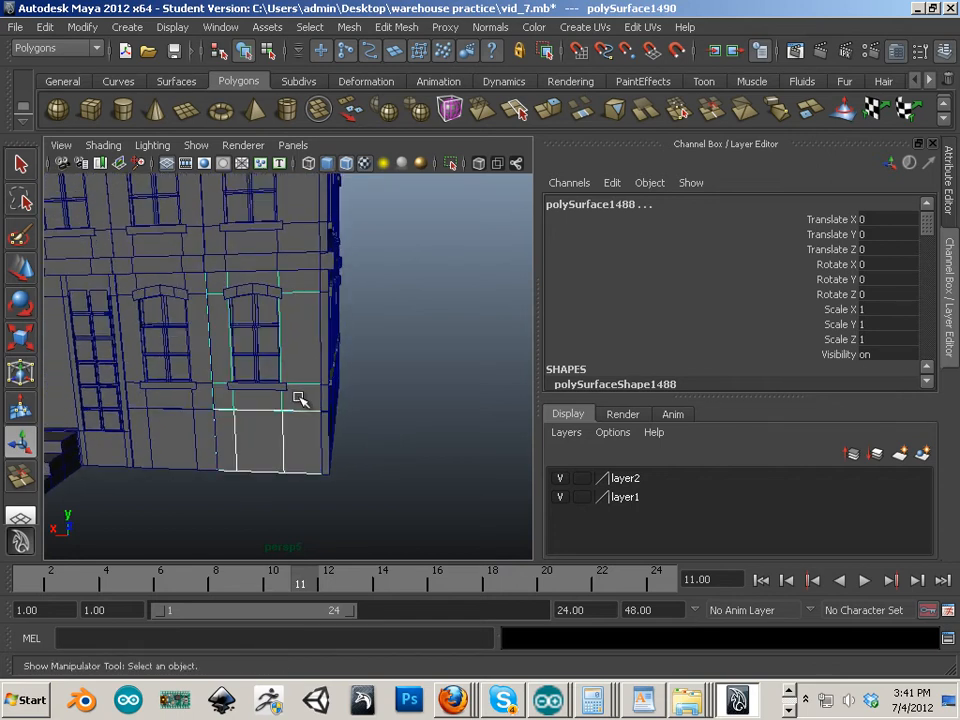
pyautogui.keyDown('shift'); pyautogui.click(263, 350); pyautogui.keyUp('shift')
pyautogui.keyDown('shift'); pyautogui.click(252, 369); pyautogui.keyUp('shift')
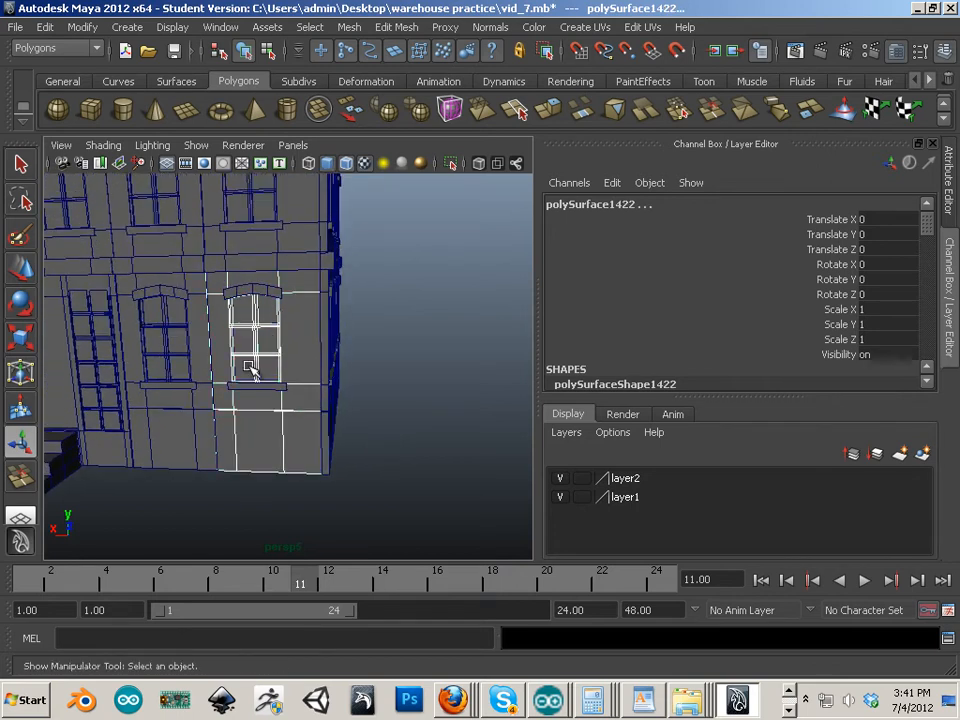
pyautogui.keyDown('shift'); pyautogui.click(244, 344); pyautogui.keyUp('shift')
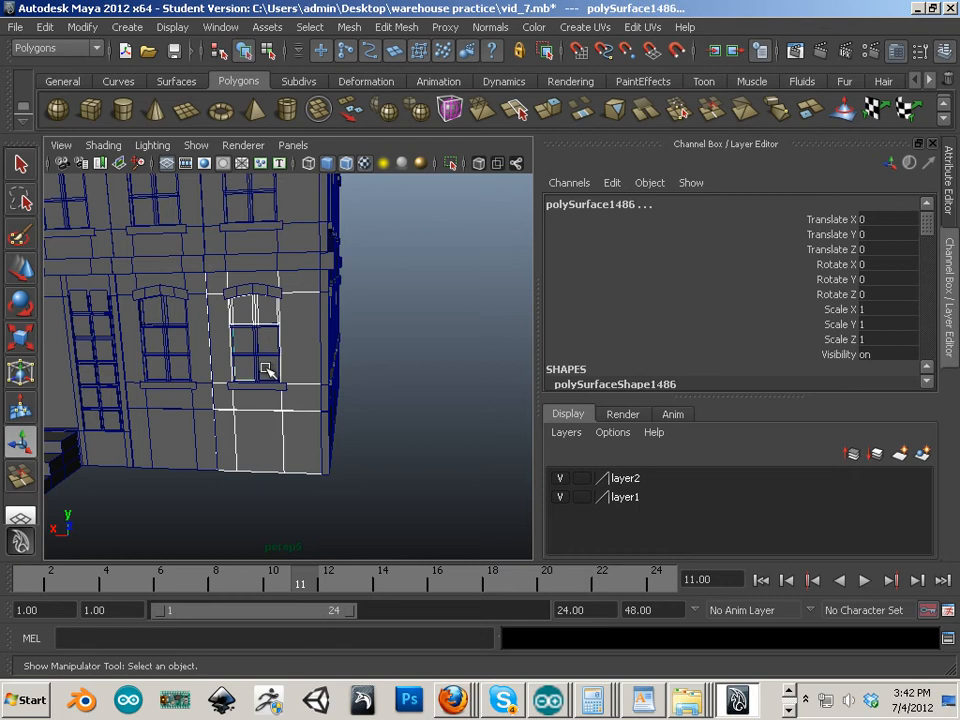
pyautogui.keyDown('shift'); pyautogui.click(272, 295); pyautogui.keyUp('shift')
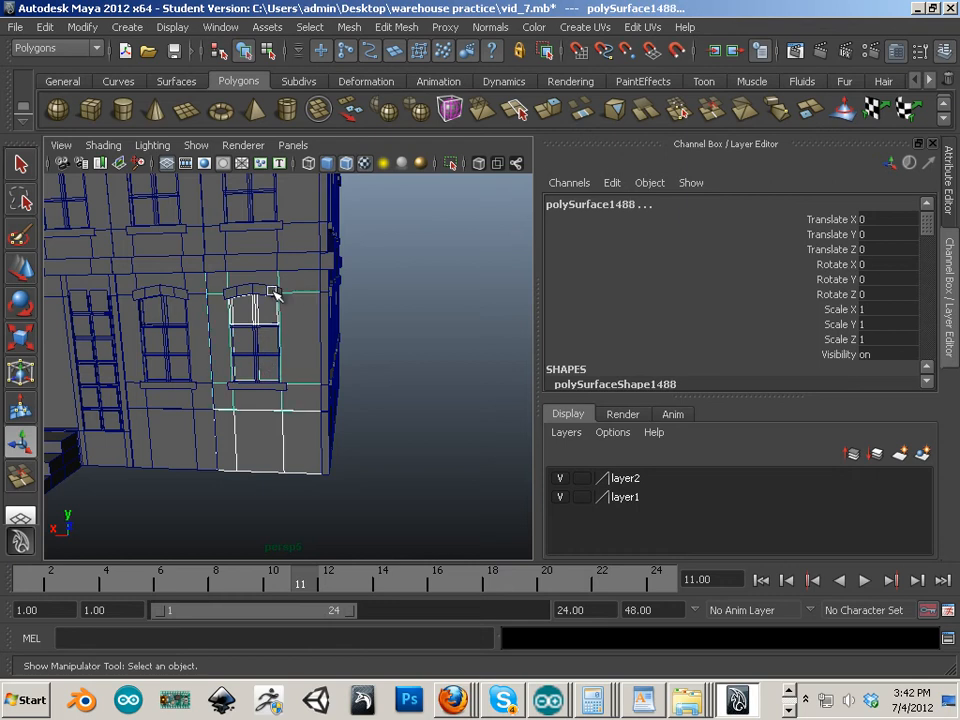
# Try duplicating the selected bay pieces and moving the copy to Translate X -15.816, and delete that copy.
pyautogui.click(21, 270)
pyautogui.keyDown('alt'); pyautogui.moveTo(273, 362); pyautogui.dragTo(205, 350, button='right'); pyautogui.keyUp('alt')
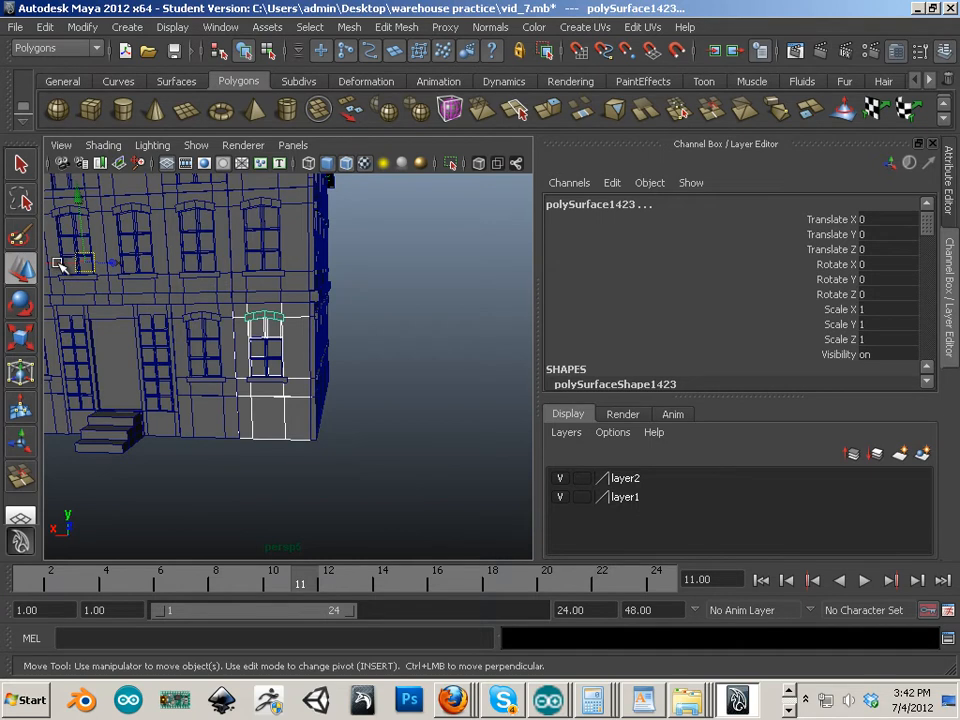
pyautogui.hotkey('ctrl', 'd')
pyautogui.moveTo(58, 264); pyautogui.dragTo(178, 285)
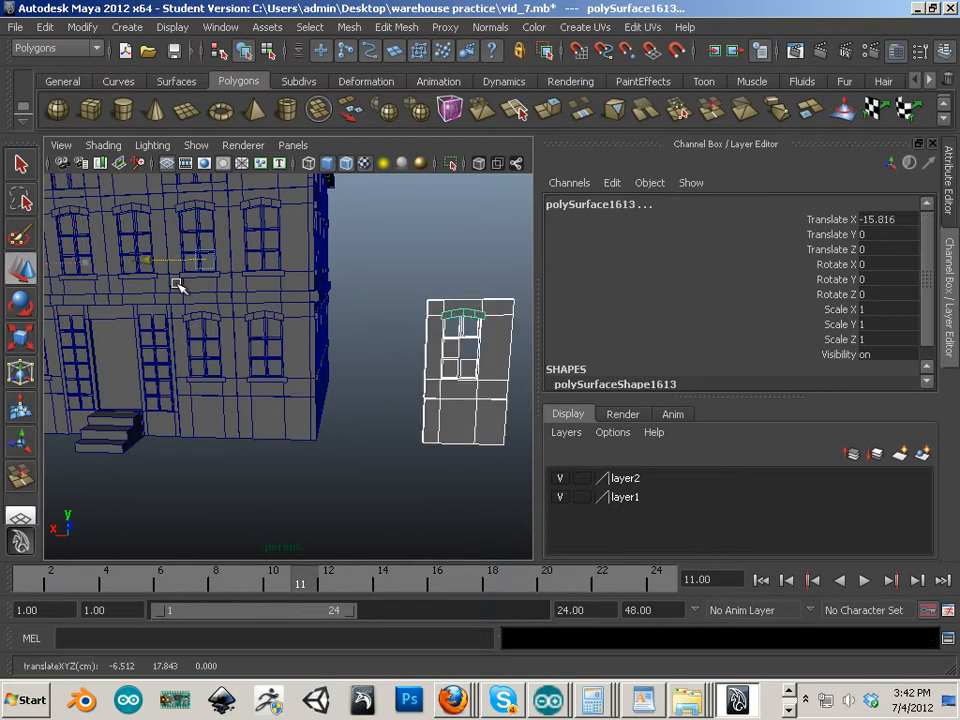
pyautogui.keyDown('alt'); pyautogui.moveTo(248, 398); pyautogui.dragTo(199, 404, button='middle'); pyautogui.keyUp('alt')
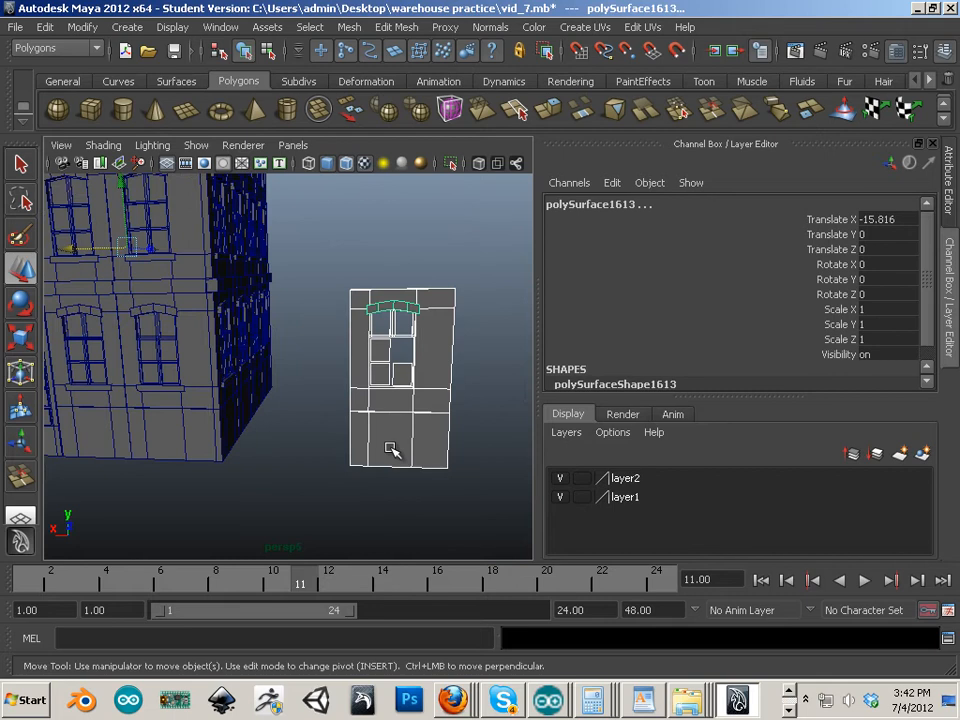
pyautogui.press('Delete')
# In wireframe display, select the complete ground-floor corner window bay, duplicate it and move the copy to Translate X -17.047.
pyautogui.press('4')
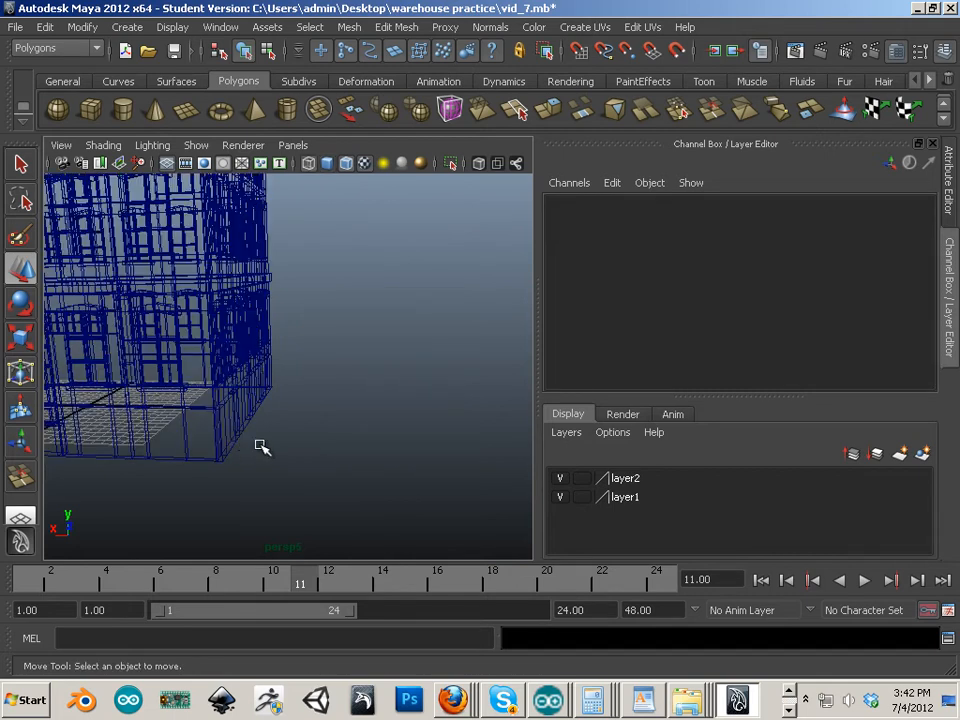
pyautogui.keyDown('alt'); pyautogui.moveTo(258, 446); pyautogui.dragTo(334, 455); pyautogui.keyUp('alt')
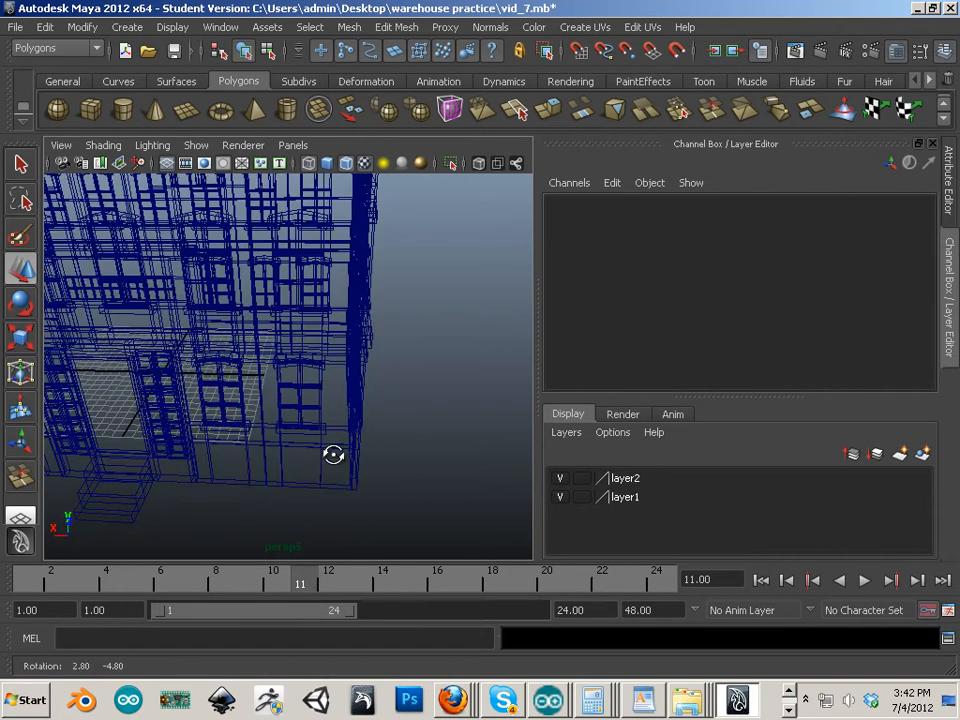
pyautogui.click(308, 480)
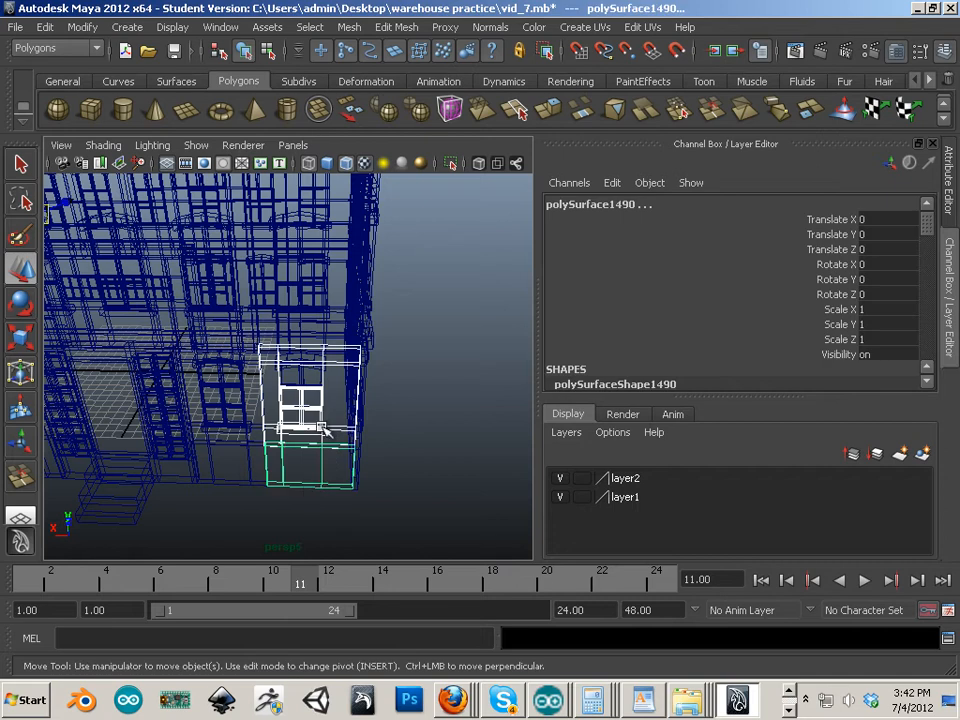
pyautogui.keyDown('alt'); pyautogui.moveTo(322, 428); pyautogui.dragTo(333, 470, button='middle'); pyautogui.keyUp('alt')
pyautogui.click(311, 482)
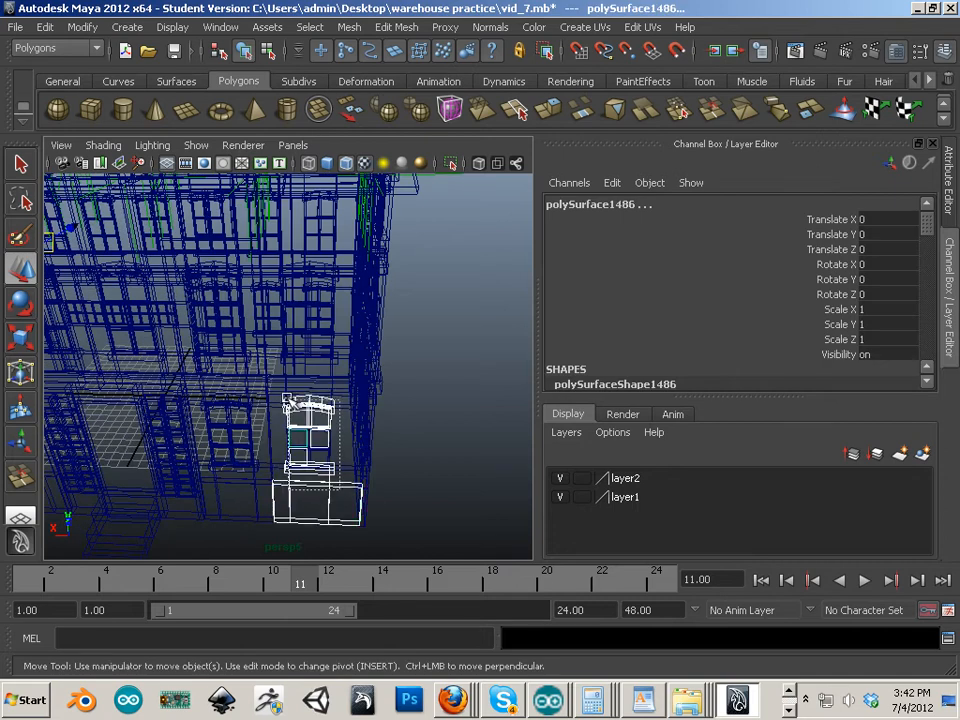
pyautogui.keyDown('shift'); pyautogui.click(340, 505); pyautogui.keyUp('shift')
pyautogui.keyDown('alt'); pyautogui.moveTo(360, 521); pyautogui.dragTo(349, 478); pyautogui.keyUp('alt')
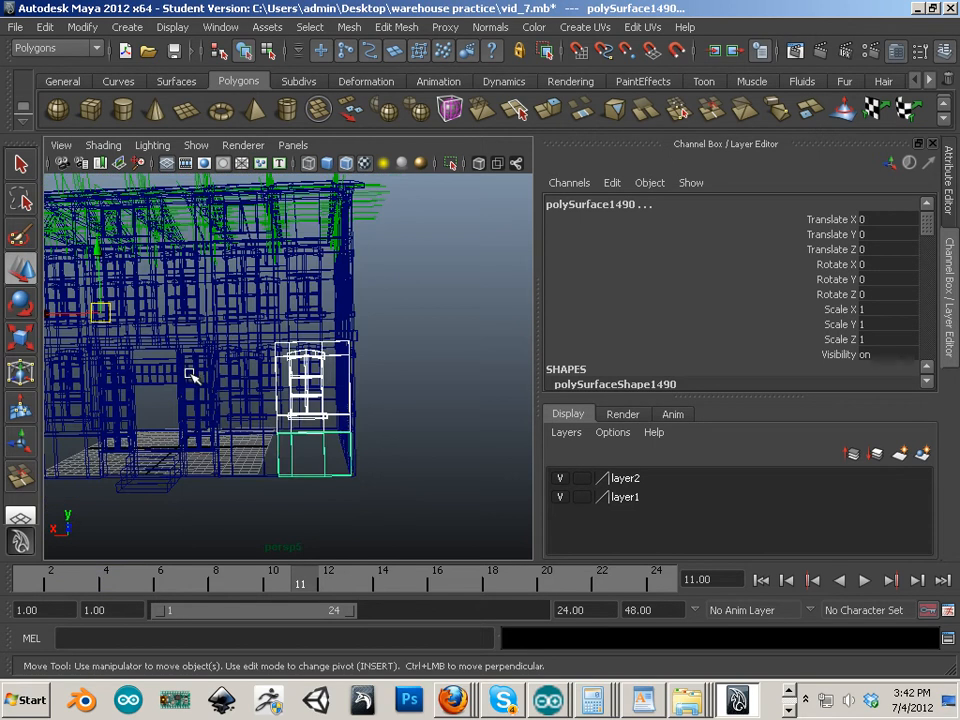
pyautogui.hotkey('ctrl', 'd')
pyautogui.moveTo(96, 315); pyautogui.dragTo(300, 340)
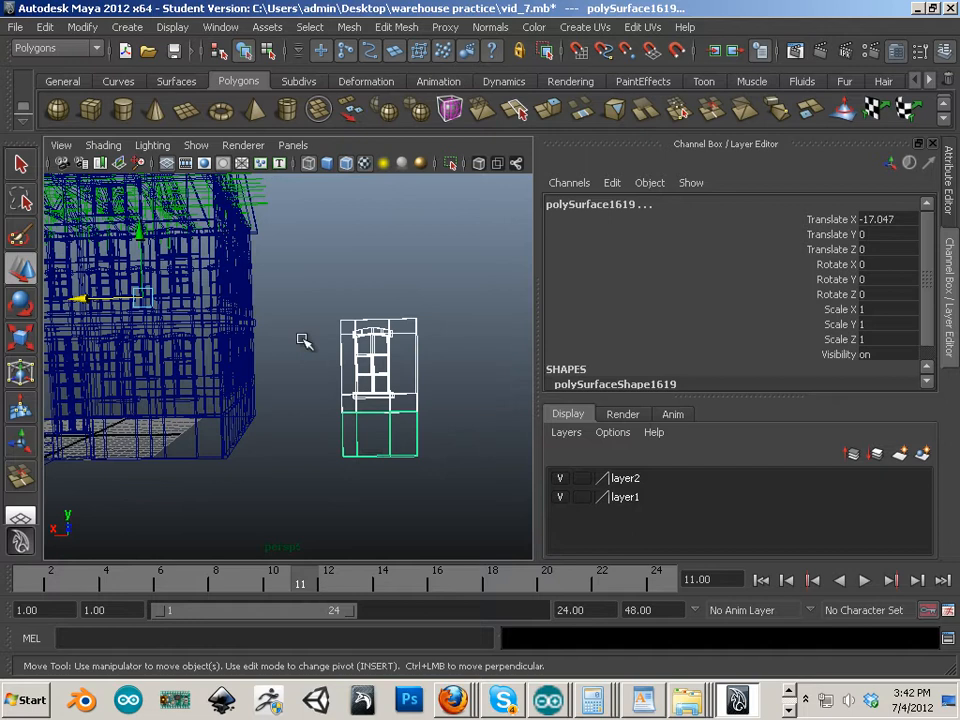
# Move the duplicated bay's lower wall panel farther from the building to Translate X -29.534.
pyautogui.click(379, 456)
pyautogui.click(382, 457)
pyautogui.moveTo(96, 309); pyautogui.dragTo(186, 326)
pyautogui.keyDown('alt'); pyautogui.moveTo(322, 455); pyautogui.dragTo(232, 404, button='middle'); pyautogui.keyUp('alt')
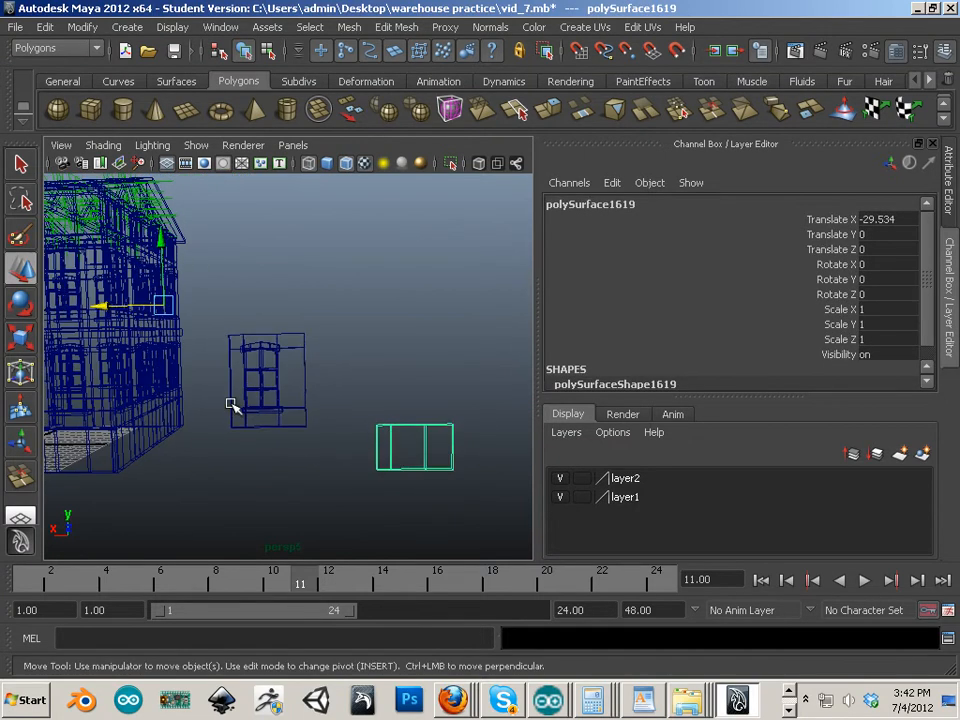
# Move the duplicated window section to Translate X -29.864, above the lower wall panel, and deselect it.
pyautogui.moveTo(275, 383); pyautogui.dragTo(298, 435)
pyautogui.keyDown('alt'); pyautogui.moveTo(200, 370); pyautogui.dragTo(257, 377, button='middle'); pyautogui.keyUp('alt')
pyautogui.moveTo(88, 315); pyautogui.dragTo(179, 334)
pyautogui.keyDown('alt'); pyautogui.moveTo(298, 330); pyautogui.dragTo(223, 323, button='middle'); pyautogui.keyUp('alt')
pyautogui.keyDown('alt'); pyautogui.moveTo(223, 323); pyautogui.dragTo(323, 352, button='right'); pyautogui.keyUp('alt')
pyautogui.keyDown('alt'); pyautogui.moveTo(323, 352); pyautogui.dragTo(258, 343, button='middle'); pyautogui.keyUp('alt')
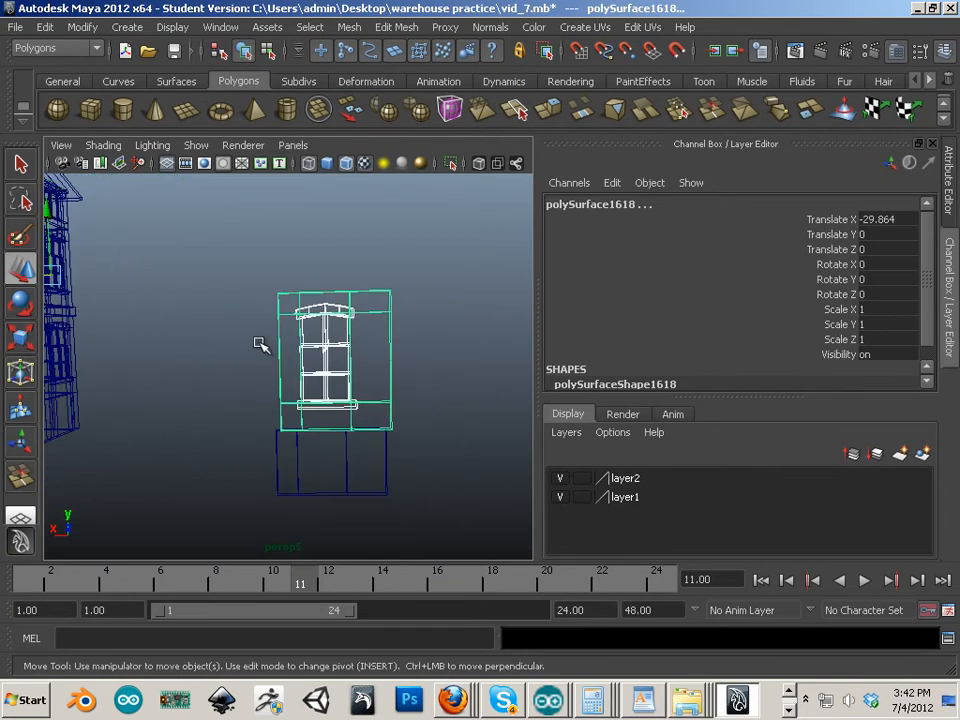
pyautogui.click(425, 487)
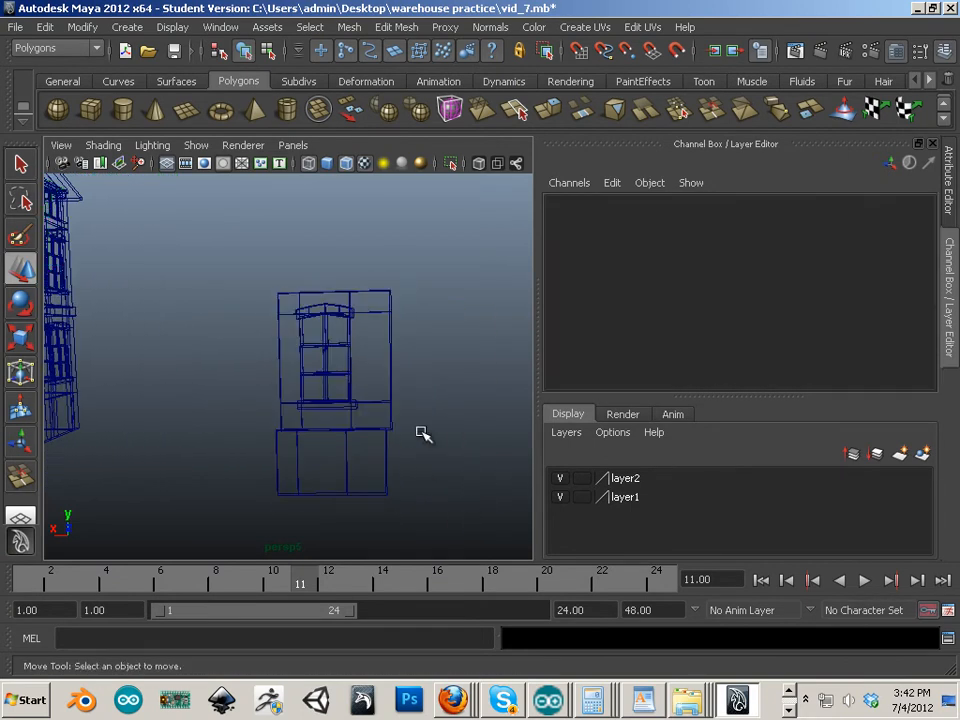
# In shaded display, center the pivot of the duplicated wall section framing the window and move it sideways, clear of the window parts.
pyautogui.keyDown('alt'); pyautogui.moveTo(422, 433); pyautogui.dragTo(455, 467, button='right'); pyautogui.keyUp('alt')
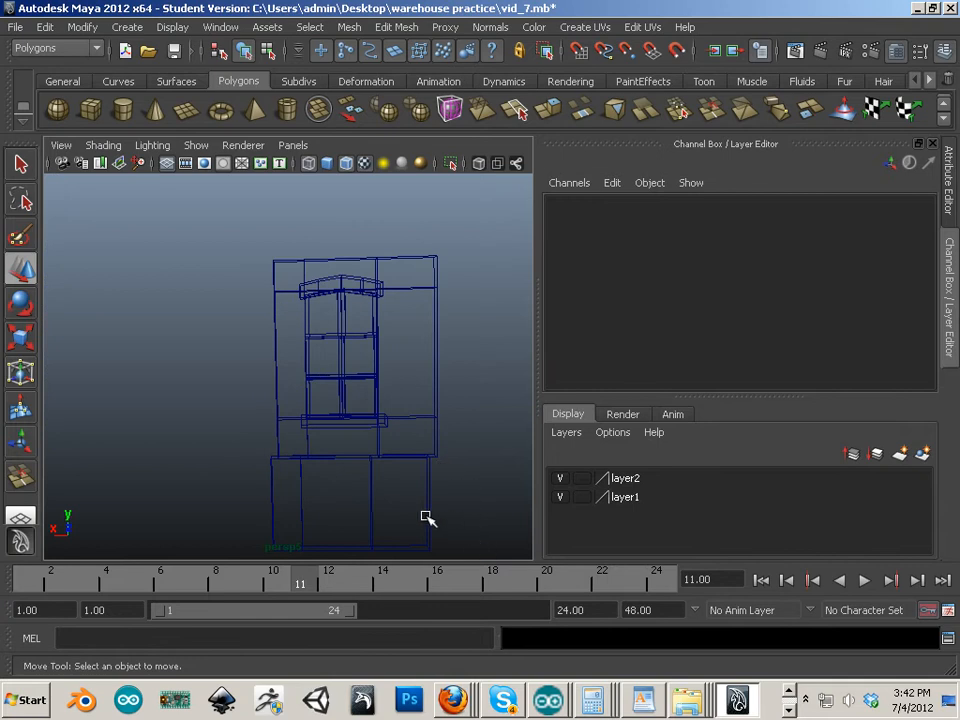
pyautogui.press('5')
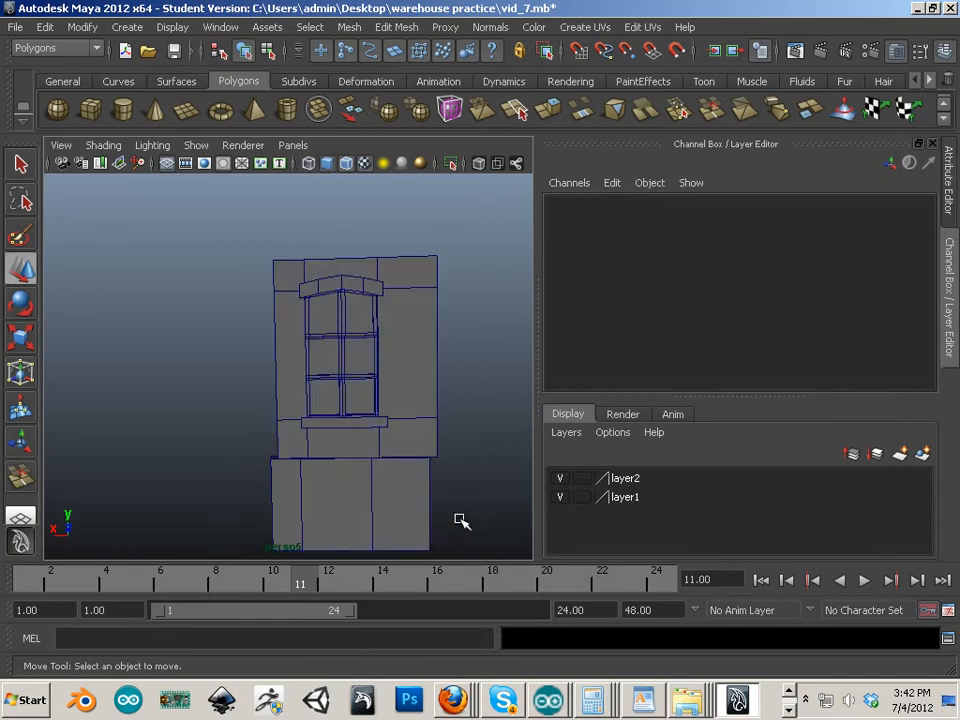
pyautogui.keyDown('alt'); pyautogui.moveTo(459, 518); pyautogui.dragTo(459, 478, button='middle'); pyautogui.keyUp('alt')
pyautogui.keyDown('alt'); pyautogui.moveTo(459, 478); pyautogui.dragTo(449, 488); pyautogui.keyUp('alt')
pyautogui.click(402, 393)
pyautogui.keyDown('alt'); pyautogui.moveTo(446, 450); pyautogui.dragTo(428, 452, button='middle'); pyautogui.keyUp('alt')
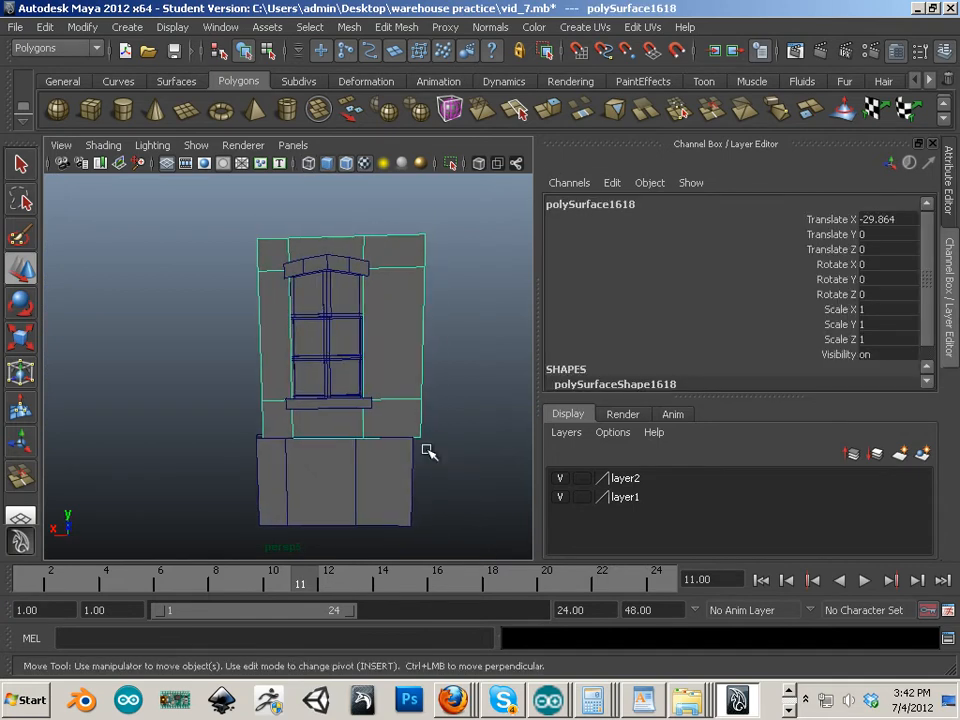
pyautogui.keyDown('alt'); pyautogui.moveTo(441, 466); pyautogui.dragTo(291, 429, button='right'); pyautogui.keyUp('alt')
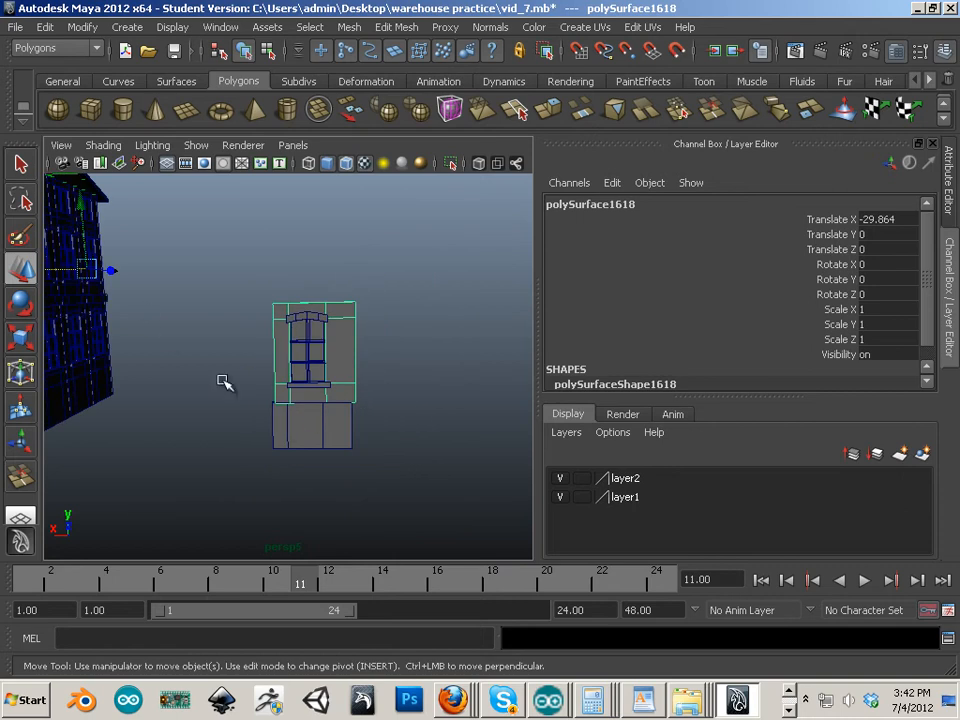
pyautogui.click(82, 27)
pyautogui.click(112, 202)
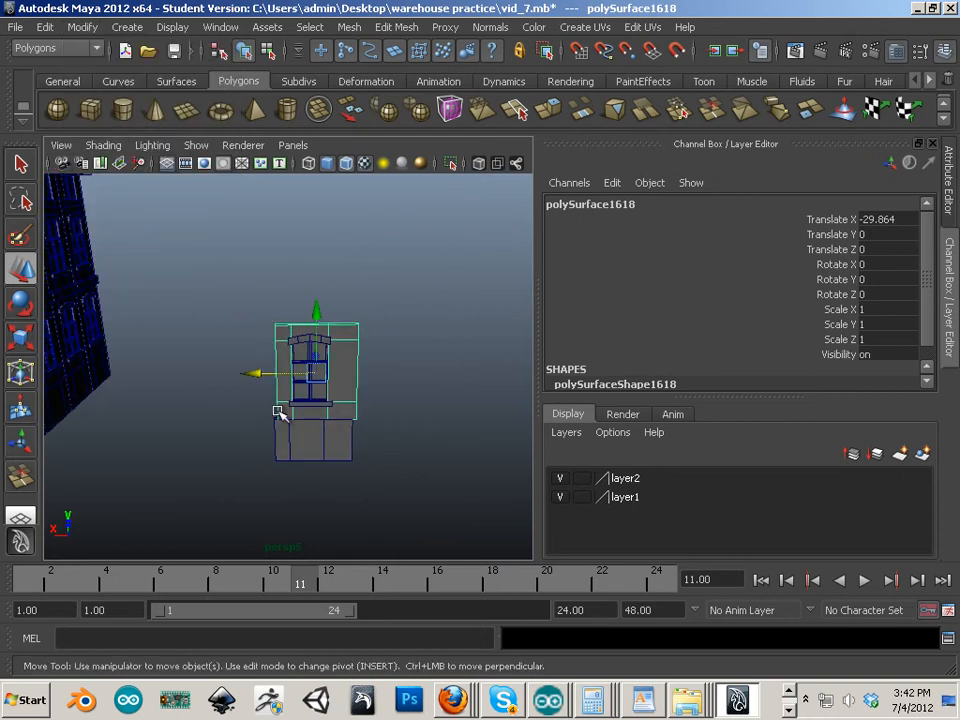
pyautogui.moveTo(256, 374); pyautogui.dragTo(381, 399)
# Center the pivot of the duplicated lower wall panel and move it beneath the separated wall frame, to Translate X -40.023.
pyautogui.click(341, 448)
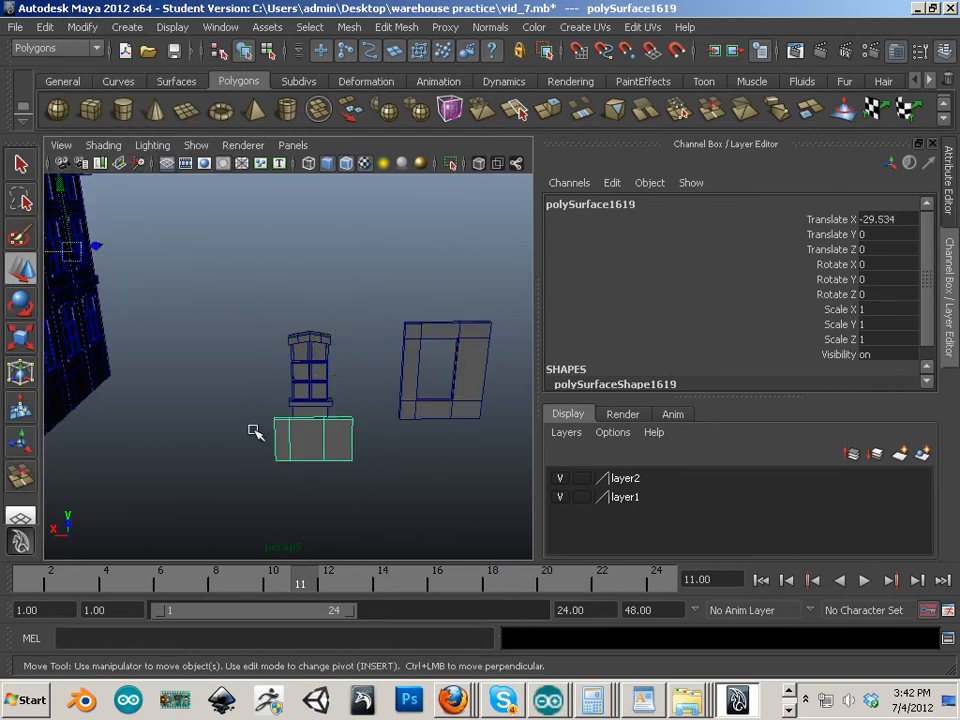
pyautogui.click(80, 27)
pyautogui.click(110, 197)
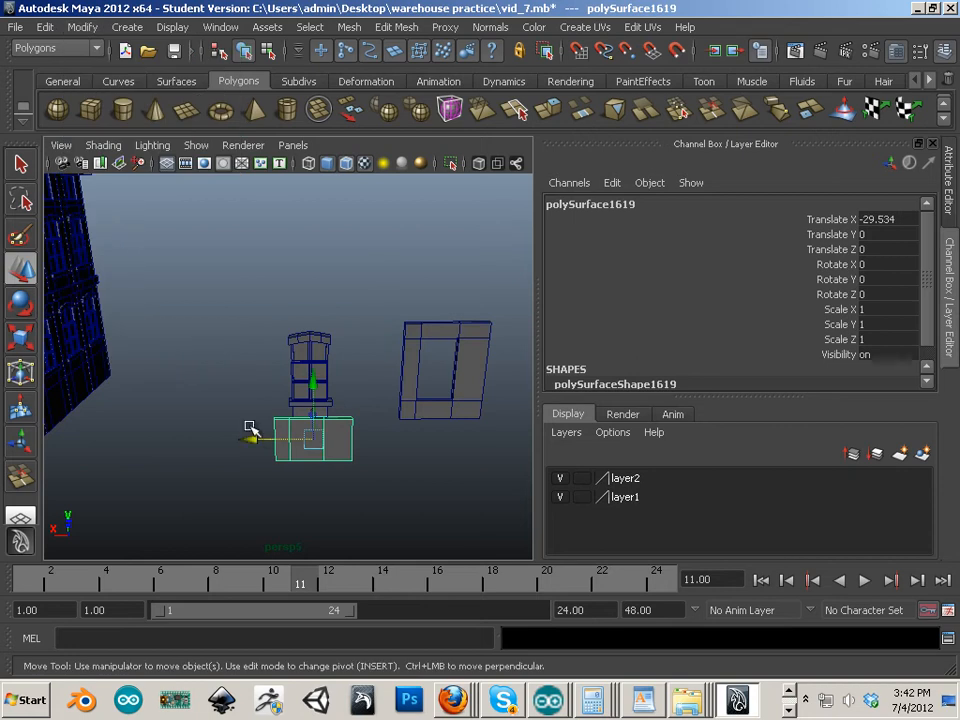
pyautogui.moveTo(251, 430); pyautogui.dragTo(380, 462)
pyautogui.keyDown('alt'); pyautogui.moveTo(380, 462); pyautogui.dragTo(414, 482, button='right'); pyautogui.keyUp('alt')
pyautogui.keyDown('alt'); pyautogui.moveTo(362, 460); pyautogui.dragTo(350, 428); pyautogui.keyUp('alt')
# Center the pivot of the arched lintel above the window and move it off the window to Translate X -34.492.
pyautogui.click(316, 286)
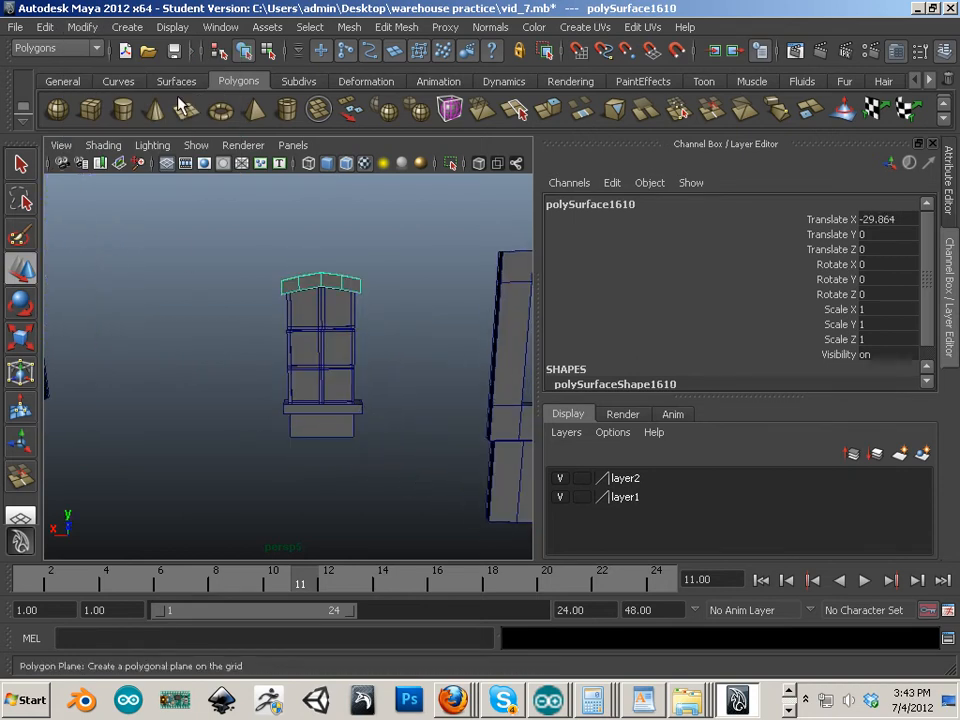
pyautogui.click(80, 27)
pyautogui.click(103, 203)
pyautogui.moveTo(253, 283); pyautogui.dragTo(372, 305)
pyautogui.keyDown('alt'); pyautogui.moveTo(372, 374); pyautogui.dragTo(384, 378, button='right'); pyautogui.keyUp('alt')
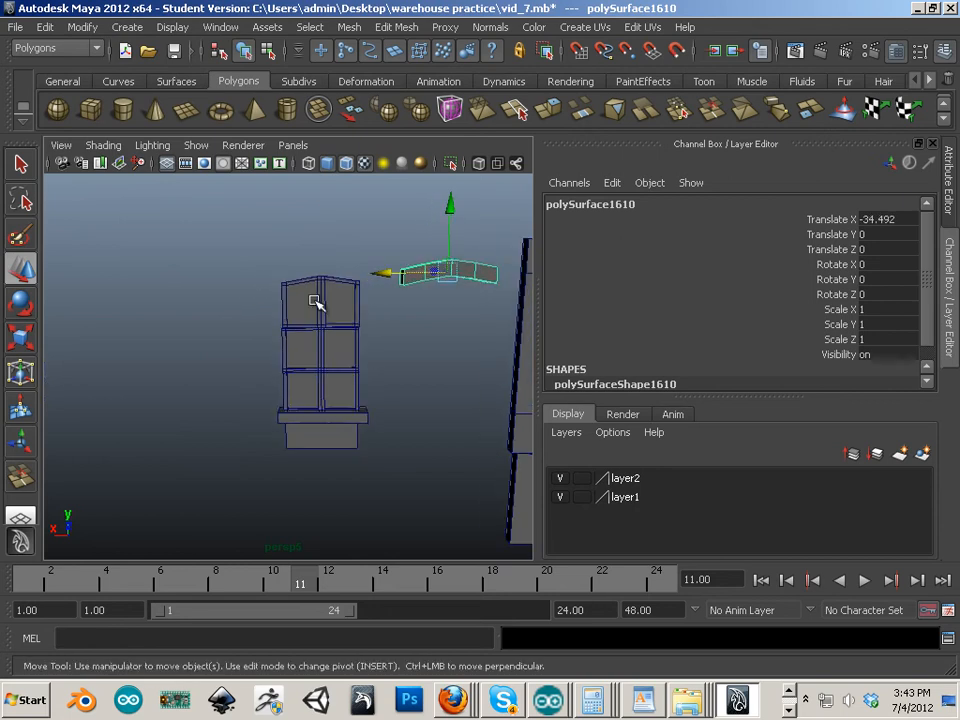
# Select the frame and pane pieces of the window's arched upper part and combine them into one object.
pyautogui.click(334, 323)
pyautogui.moveTo(366, 313); pyautogui.dragTo(367, 314)
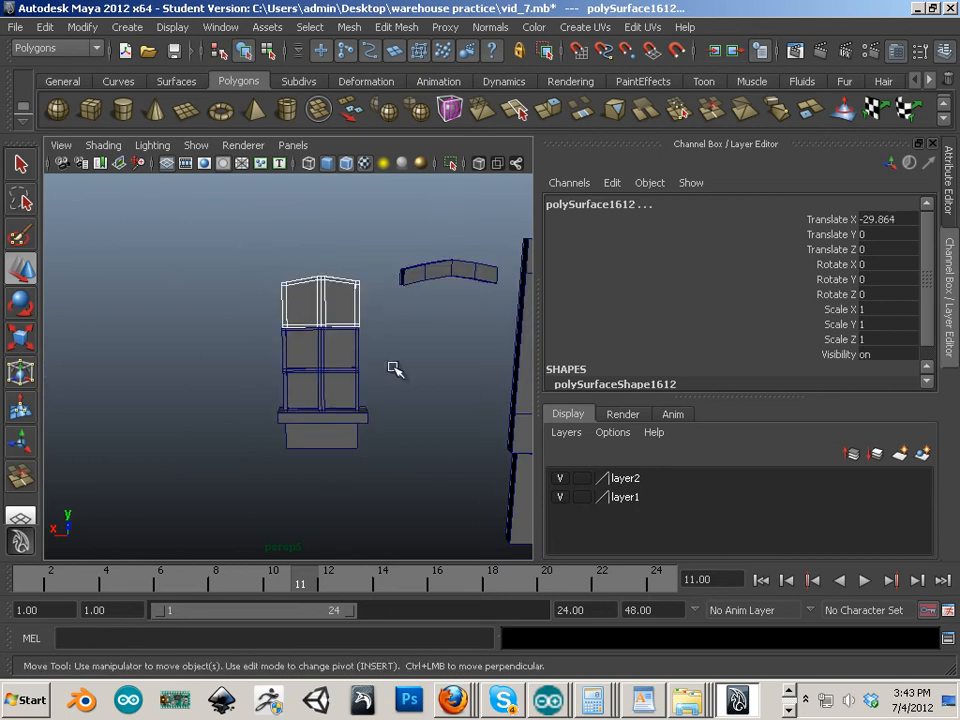
pyautogui.keyDown('alt'); pyautogui.moveTo(390, 364); pyautogui.dragTo(366, 311); pyautogui.keyUp('alt')
pyautogui.scroll(3, 366, 311)
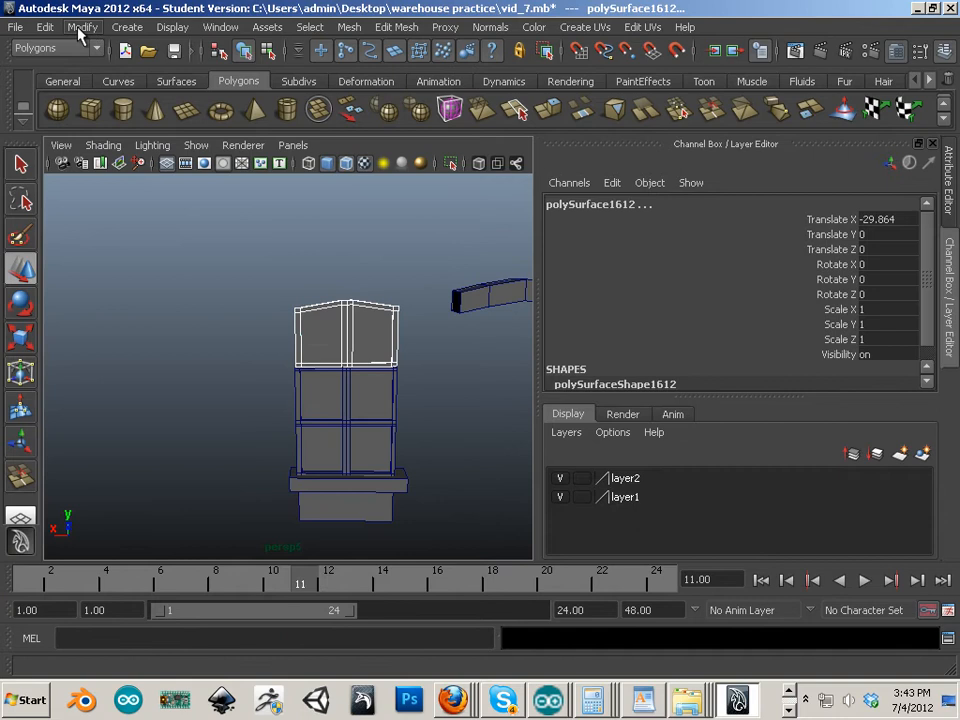
pyautogui.click(346, 28)
pyautogui.click(375, 56)
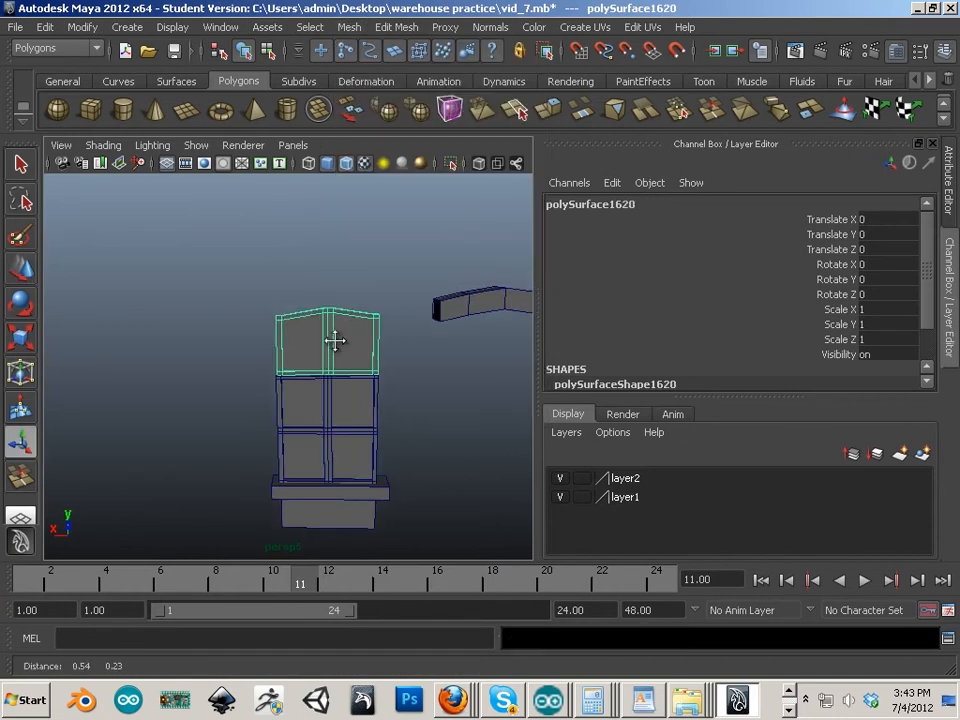
# Center the pivot of the combined upper window part and move it below the lintel, to Translate X -4.67 and Y -1.083.
pyautogui.keyDown('alt'); pyautogui.moveTo(334, 336); pyautogui.dragTo(75, 204); pyautogui.keyUp('alt')
pyautogui.click(90, 27)
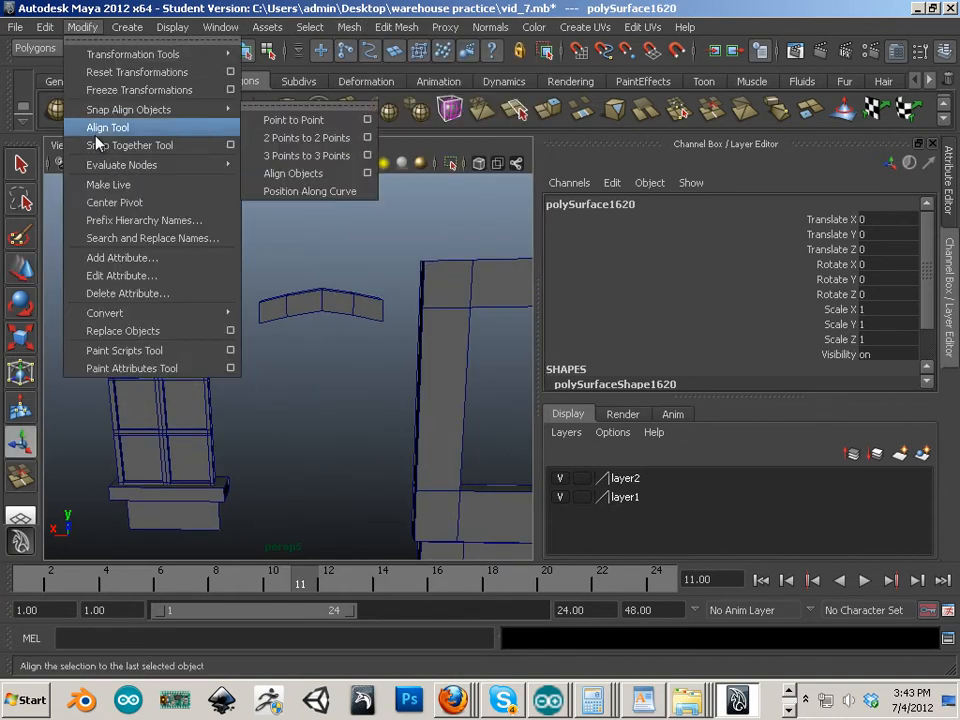
pyautogui.click(128, 199)
pyautogui.press('w')
pyautogui.moveTo(95, 343); pyautogui.dragTo(257, 379)
pyautogui.moveTo(324, 276); pyautogui.dragTo(257, 443)
pyautogui.keyDown('alt'); pyautogui.moveTo(257, 443); pyautogui.dragTo(304, 406, button='middle'); pyautogui.keyUp('alt')
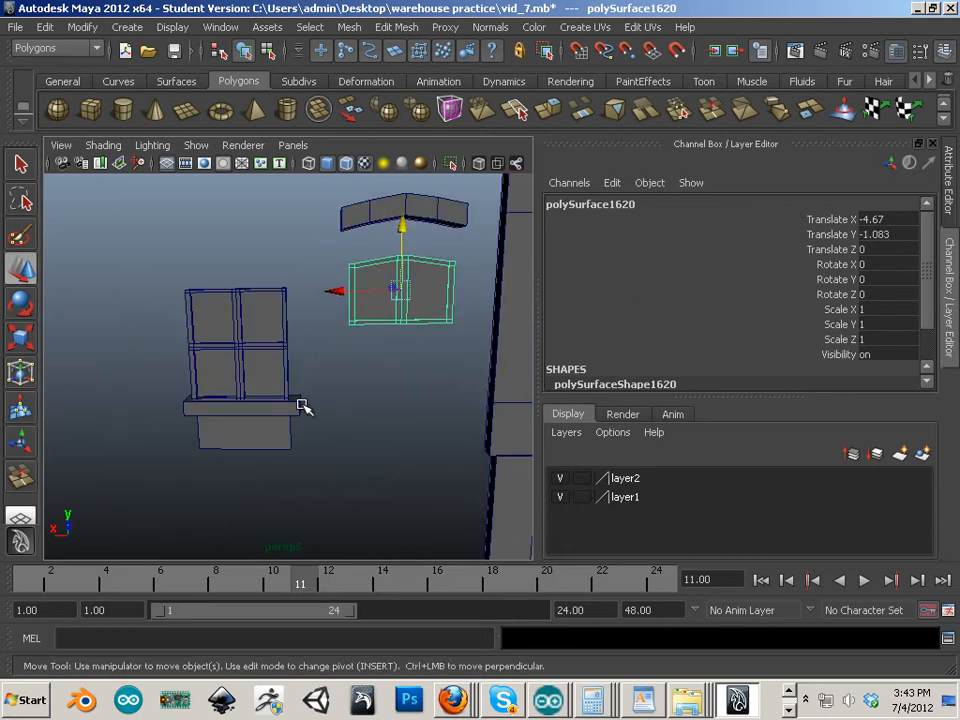
# Select all pieces of the four-pane lower window part and combine them into one object.
pyautogui.moveTo(298, 268); pyautogui.dragTo(164, 375)
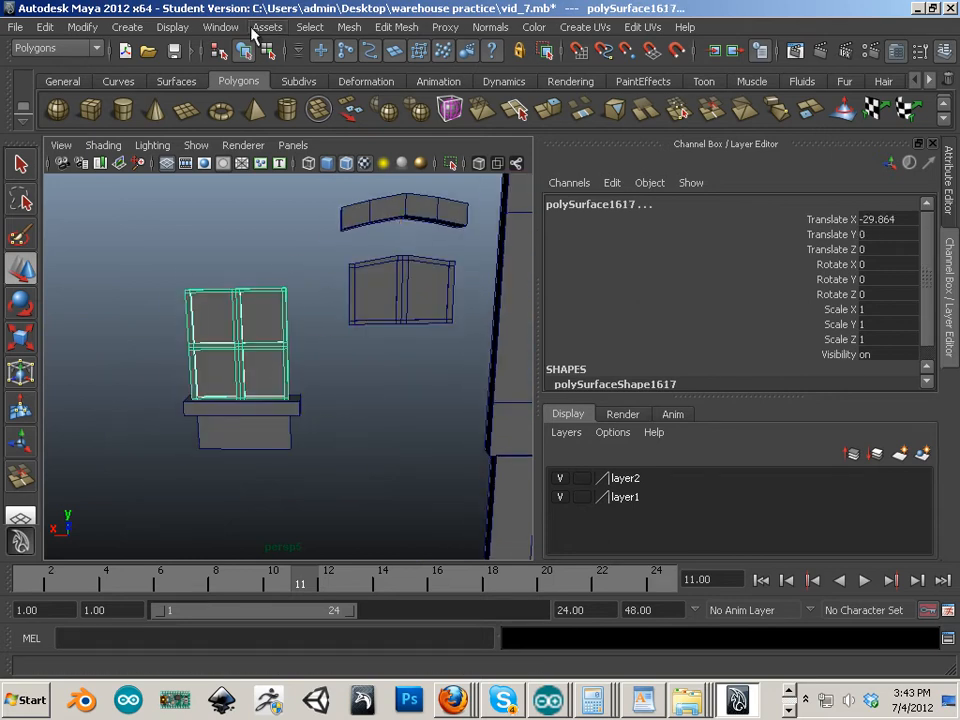
pyautogui.click(349, 27)
pyautogui.click(349, 56)
pyautogui.press('t')
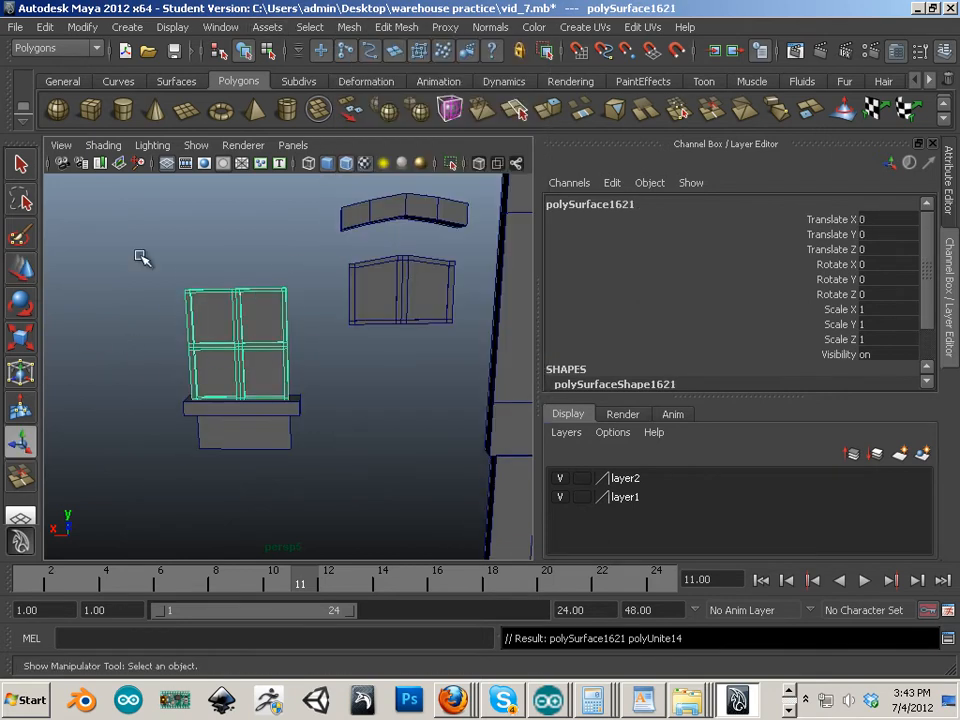
# Center the pivot of the combined lower window part, move it to Translate X -4.646 and lower it below the upper part.
pyautogui.click(84, 28)
pyautogui.click(114, 203)
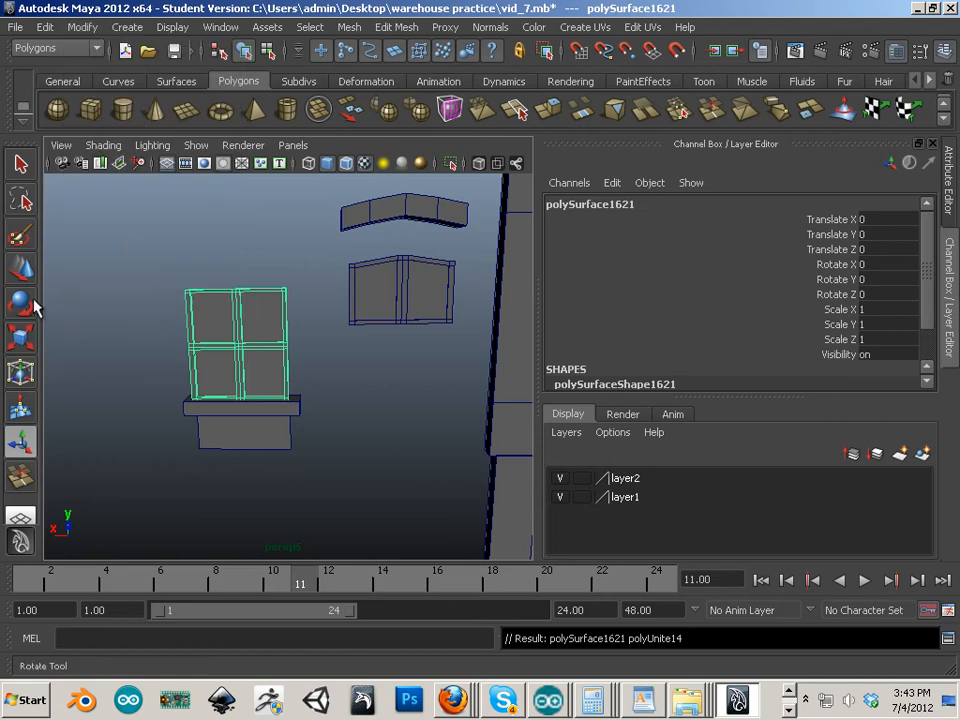
pyautogui.click(22, 270)
pyautogui.moveTo(174, 340); pyautogui.dragTo(334, 371)
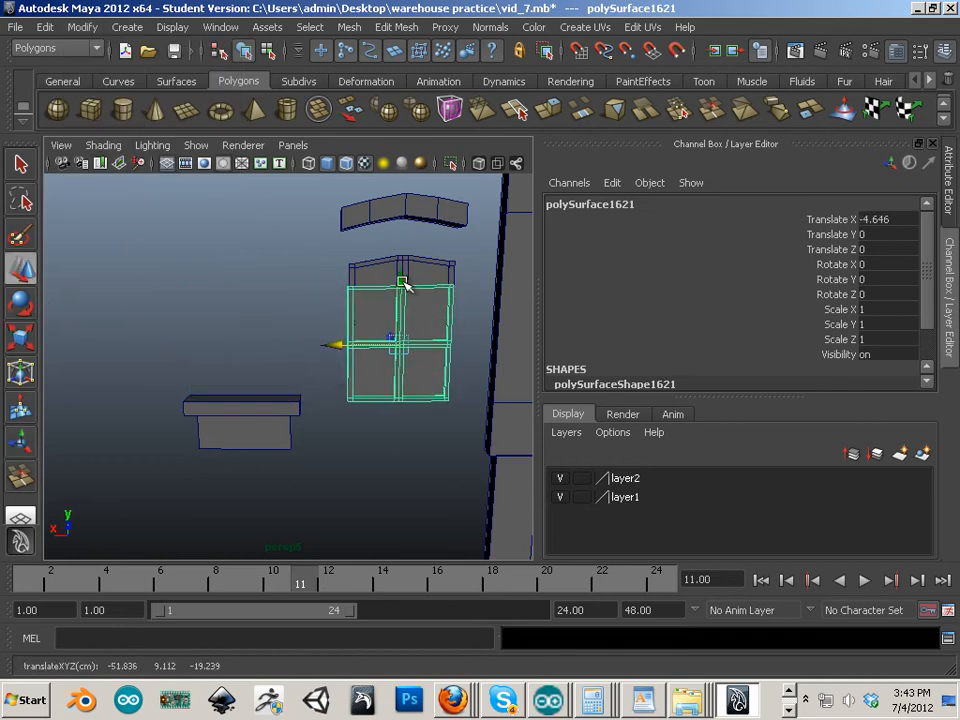
pyautogui.moveTo(403, 283); pyautogui.dragTo(381, 388)
# Center the pivot of the duplicated window sill.
pyautogui.click(272, 408)
pyautogui.keyDown('alt'); pyautogui.moveTo(222, 438); pyautogui.dragTo(272, 433); pyautogui.keyUp('alt')
pyautogui.keyDown('alt'); pyautogui.moveTo(335, 430); pyautogui.dragTo(254, 407, button='middle'); pyautogui.keyUp('alt')
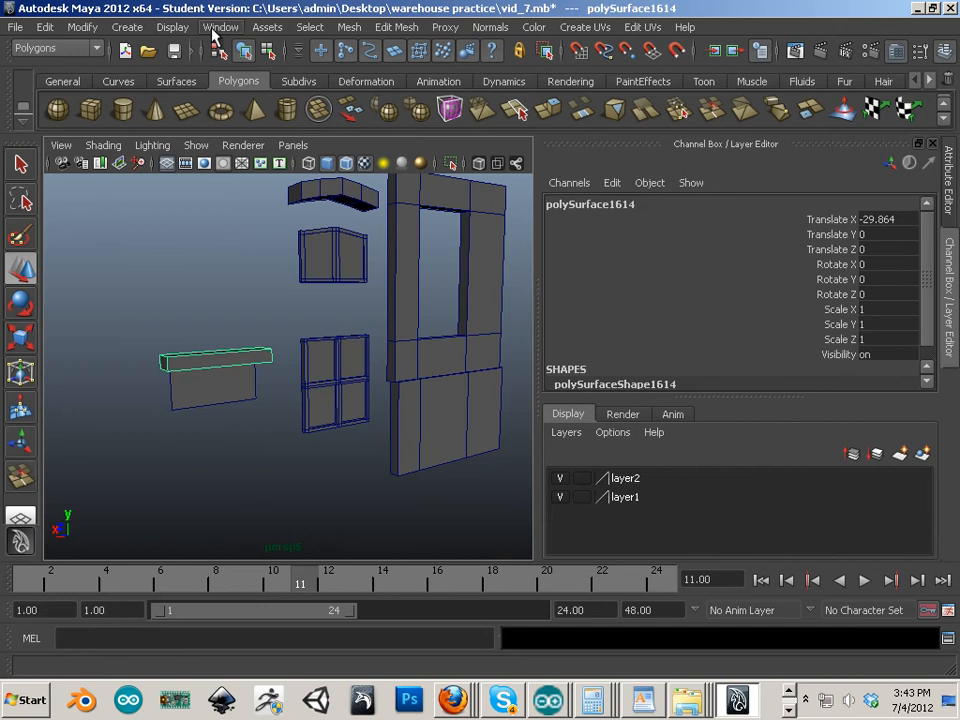
pyautogui.click(349, 27)
pyautogui.click(368, 52)
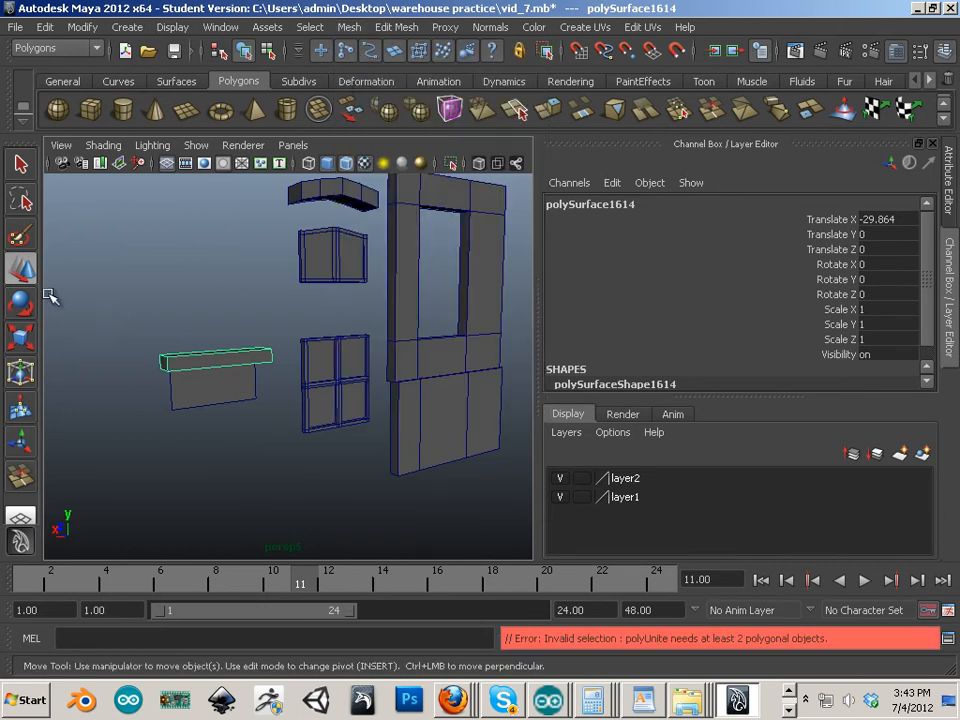
pyautogui.click(89, 30)
pyautogui.click(133, 202)
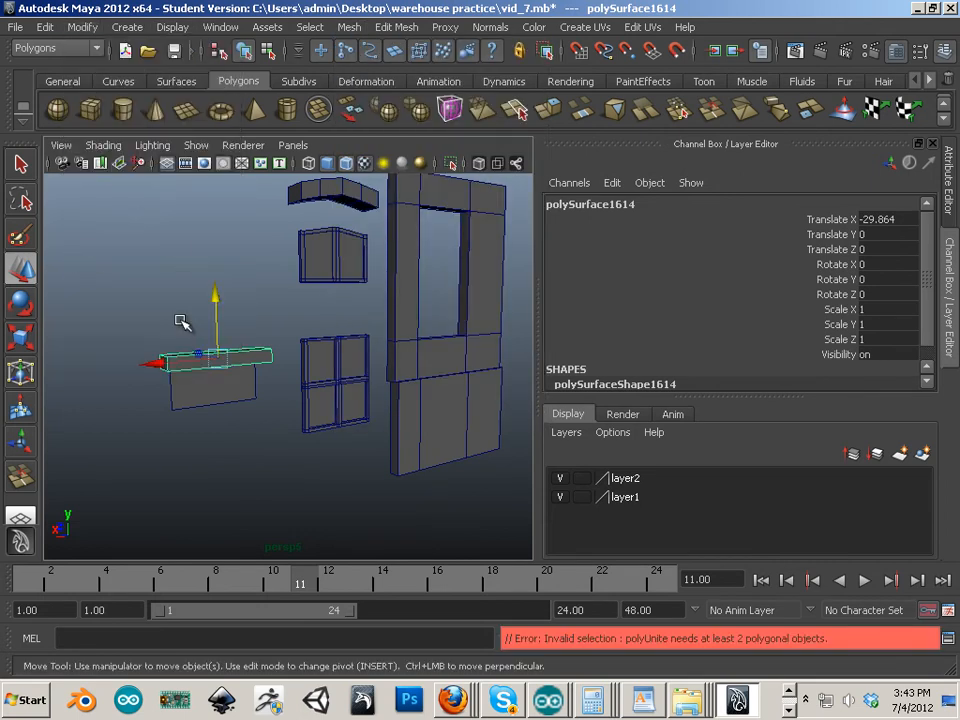
# Move the window sill beneath the lower window part, to Translate X -34.551 and Y -3.863.
pyautogui.click(240, 377)
pyautogui.click(218, 362)
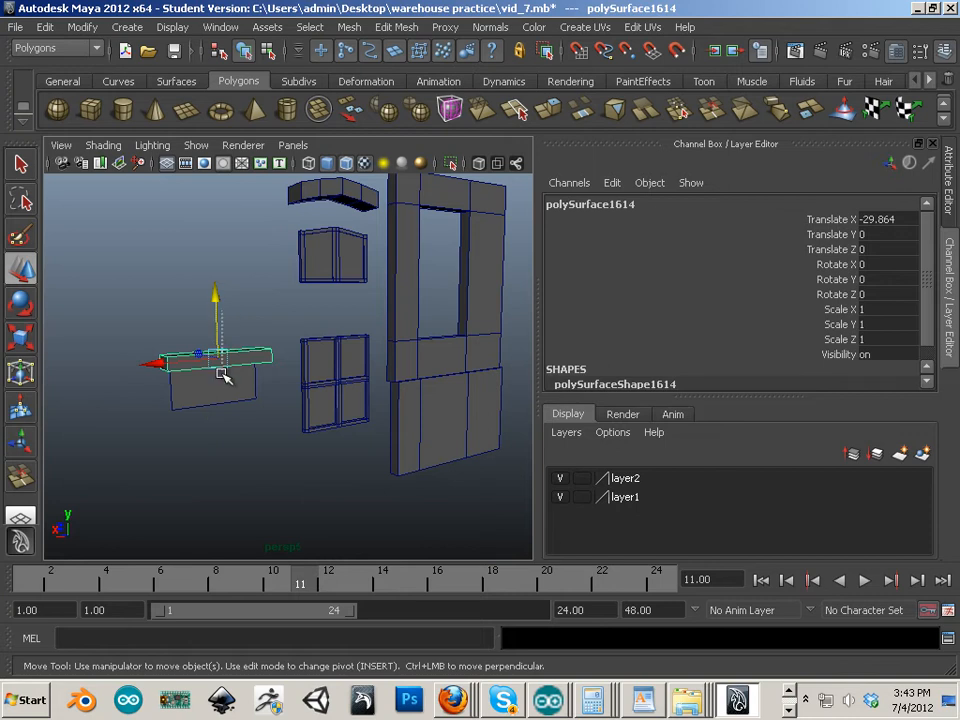
pyautogui.click(222, 374)
pyautogui.click(218, 347)
pyautogui.moveTo(216, 317); pyautogui.dragTo(297, 487)
# Delete the flat panel left over where the duplicated window sill originally was.
pyautogui.keyDown('alt'); pyautogui.moveTo(270, 447); pyautogui.dragTo(281, 411); pyautogui.keyUp('alt')
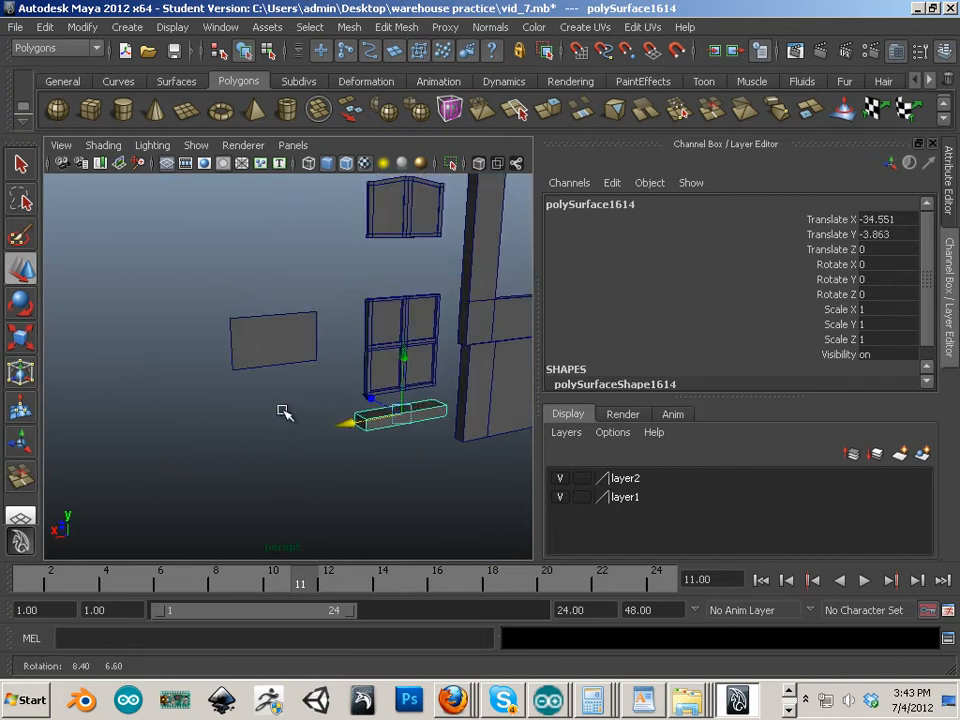
pyautogui.click(255, 345)
pyautogui.press('Delete')
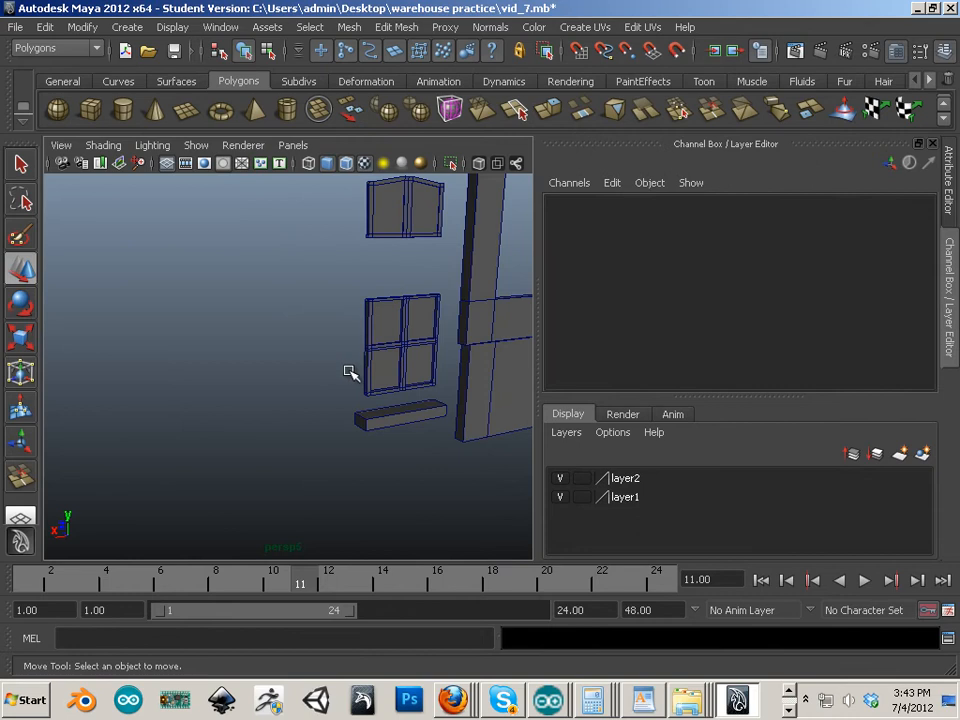
# Duplicate the building's lower wall panel beneath the ground-floor window next to the entrance.
pyautogui.keyDown('alt'); pyautogui.moveTo(350, 373); pyautogui.dragTo(238, 369, button='right'); pyautogui.keyUp('alt')
pyautogui.keyDown('alt'); pyautogui.moveTo(238, 369); pyautogui.dragTo(276, 341); pyautogui.keyUp('alt')
pyautogui.keyDown('alt'); pyautogui.moveTo(276, 341); pyautogui.dragTo(422, 356, button='middle'); pyautogui.keyUp('alt')
pyautogui.keyDown('alt'); pyautogui.moveTo(360, 371); pyautogui.dragTo(214, 371); pyautogui.keyUp('alt')
pyautogui.keyDown('alt'); pyautogui.moveTo(493, 396); pyautogui.dragTo(429, 407); pyautogui.keyUp('alt')
pyautogui.click(396, 408)
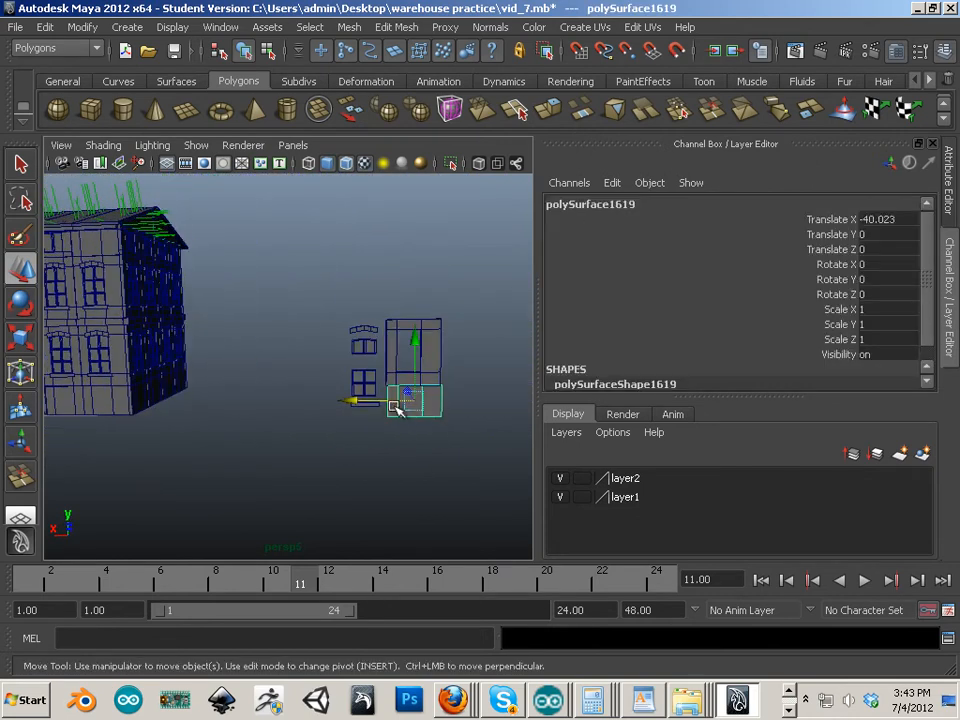
pyautogui.keyDown('alt'); pyautogui.moveTo(195, 424); pyautogui.dragTo(408, 391, button='middle'); pyautogui.keyUp('alt')
pyautogui.keyDown('alt'); pyautogui.moveTo(335, 391); pyautogui.dragTo(402, 391, button='right'); pyautogui.keyUp('alt')
pyautogui.click(392, 376)
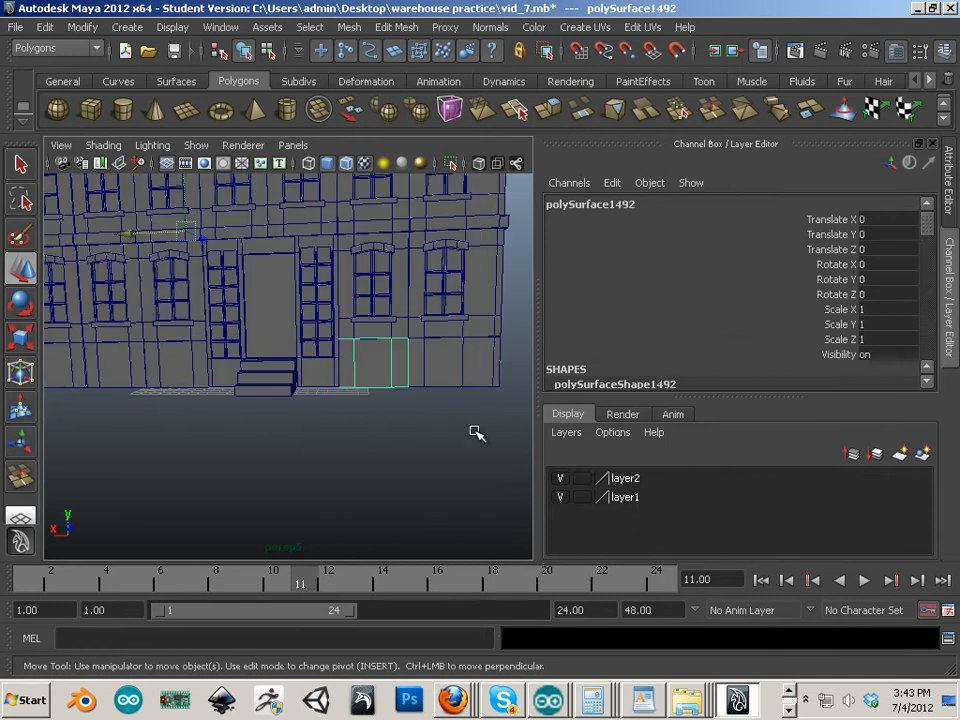
pyautogui.keyDown('alt'); pyautogui.moveTo(476, 432); pyautogui.dragTo(390, 446, button='middle'); pyautogui.keyUp('alt')
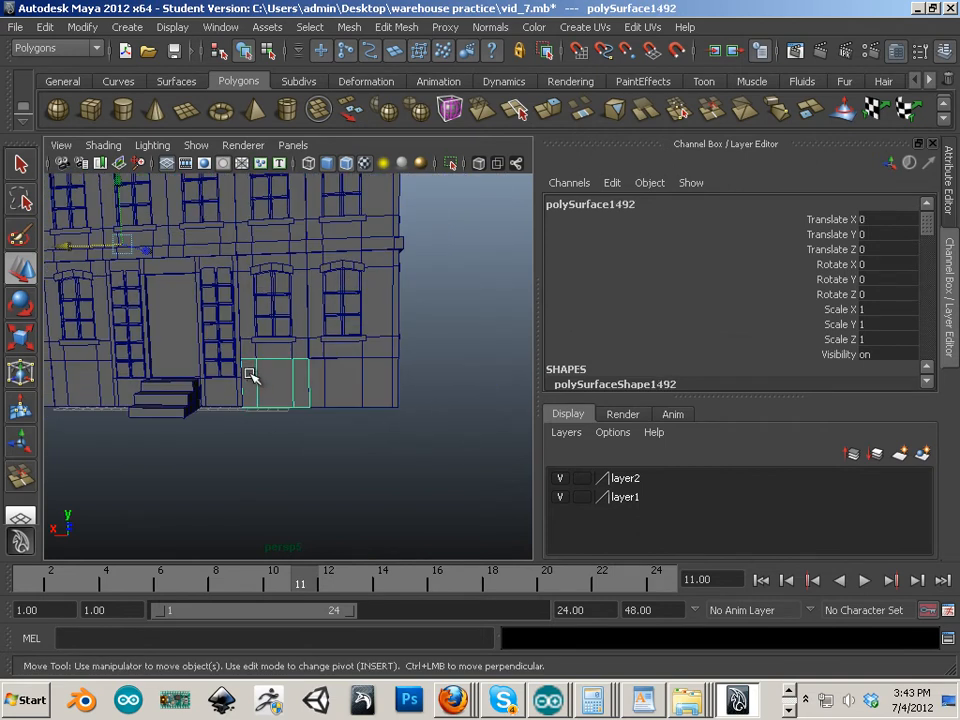
pyautogui.hotkey('ctrl', 'd')
# Move the duplicated panel away from the building to Translate X -52.303, beside the previously extracted lower wall panel.
pyautogui.moveTo(80, 250); pyautogui.dragTo(336, 311)
pyautogui.keyDown('alt'); pyautogui.moveTo(336, 311); pyautogui.dragTo(107, 345, button='middle'); pyautogui.keyUp('alt')
pyautogui.keyDown('alt'); pyautogui.moveTo(162, 286); pyautogui.dragTo(178, 330); pyautogui.keyUp('alt')
pyautogui.keyDown('alt'); pyautogui.moveTo(178, 330); pyautogui.dragTo(243, 346, button='middle'); pyautogui.keyUp('alt')
pyautogui.moveTo(100, 230); pyautogui.dragTo(229, 290)
pyautogui.keyDown('alt'); pyautogui.moveTo(270, 347); pyautogui.dragTo(137, 336, button='middle'); pyautogui.keyUp('alt')
pyautogui.moveTo(90, 206); pyautogui.dragTo(148, 228)
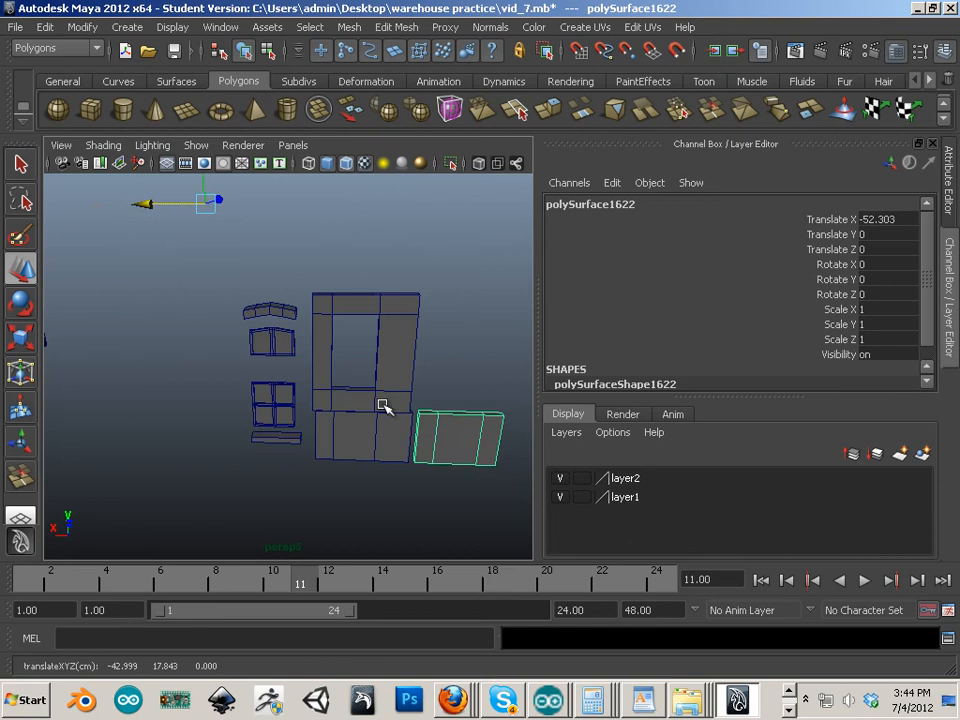
# Shift the first extracted lower wall panel to Translate X -39.83 and raise the window wall frame slightly to leave a gap above it.
pyautogui.click(373, 476)
pyautogui.click(364, 439)
pyautogui.moveTo(324, 435); pyautogui.dragTo(321, 436)
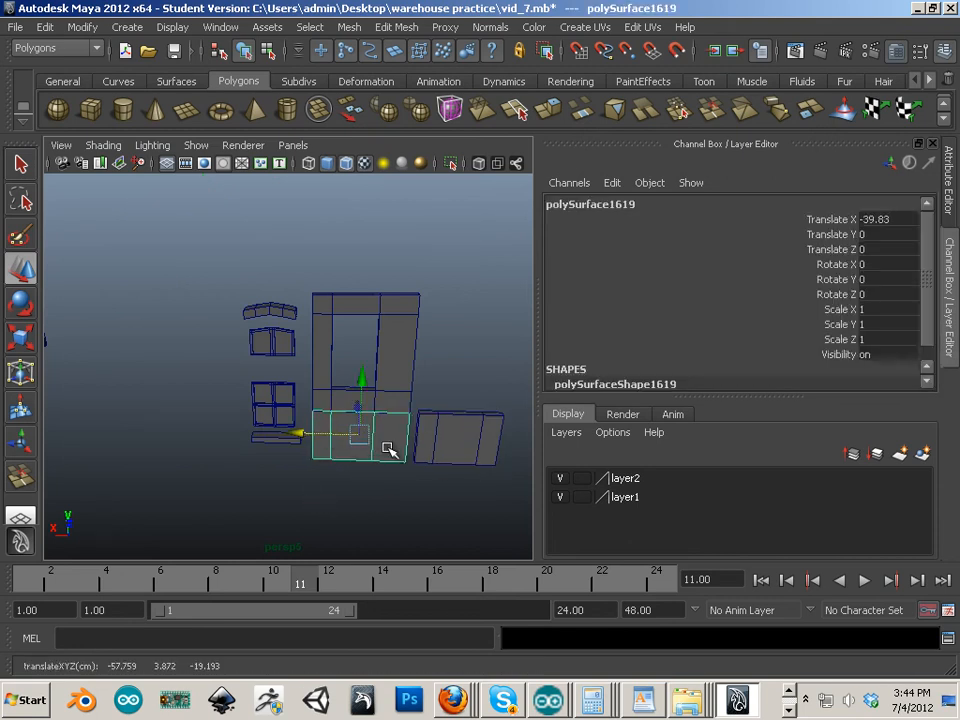
pyautogui.scroll(-3, 309, 490)
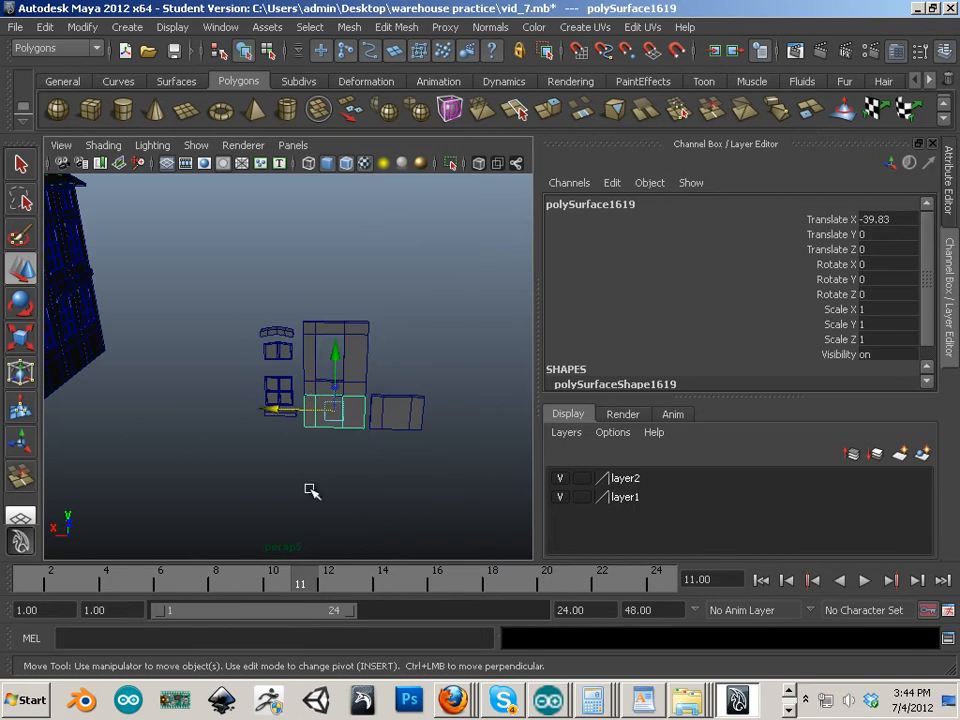
pyautogui.click(310, 374)
pyautogui.moveTo(337, 304); pyautogui.dragTo(338, 294)
pyautogui.click(292, 487)
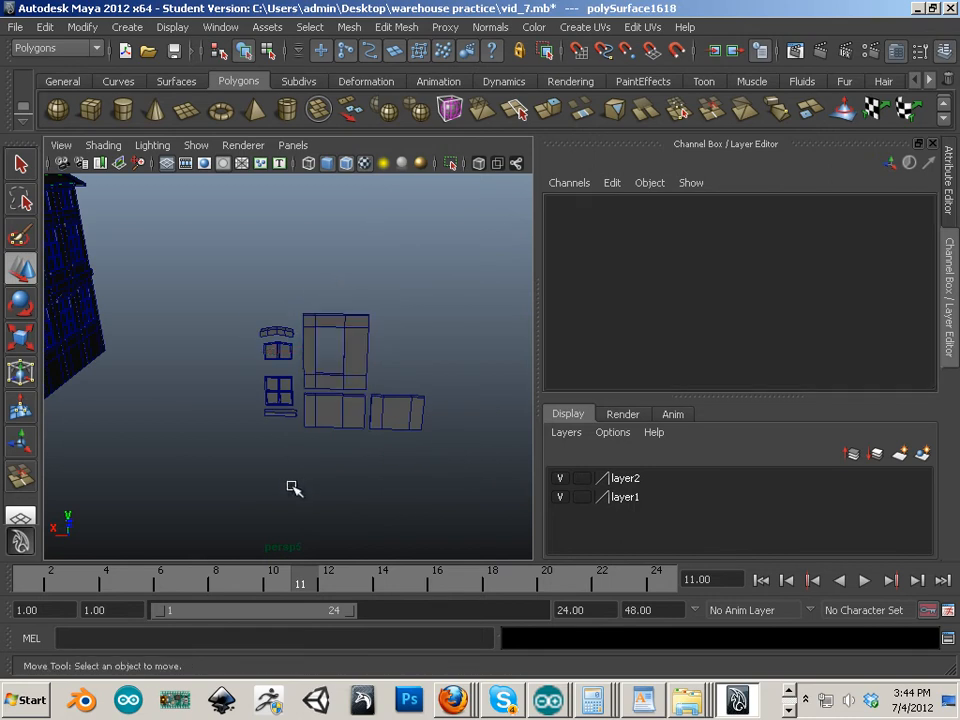
# Duplicate the entrance door, front steps and small sidelight pane and move the copies beside the extracted parts, to about Translate X -39.4.
pyautogui.keyDown('alt'); pyautogui.moveTo(190, 434); pyautogui.dragTo(281, 353, button='middle'); pyautogui.keyUp('alt')
pyautogui.keyDown('alt'); pyautogui.moveTo(281, 353); pyautogui.dragTo(397, 437); pyautogui.keyUp('alt')
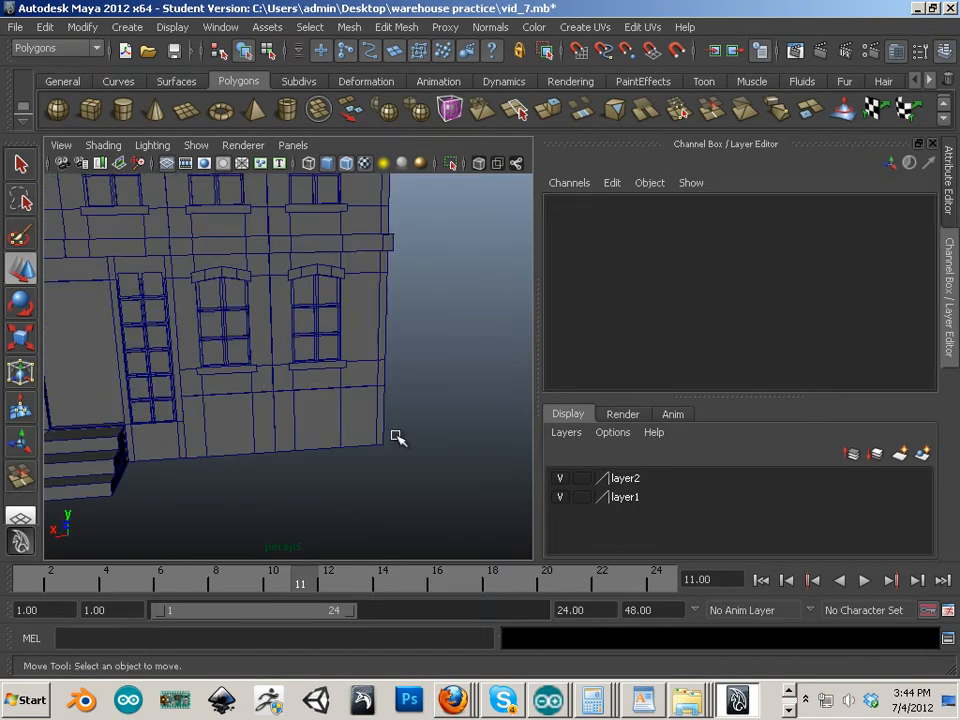
pyautogui.click(166, 411)
pyautogui.keyDown('alt'); pyautogui.moveTo(280, 476); pyautogui.dragTo(313, 456, button='middle'); pyautogui.keyUp('alt')
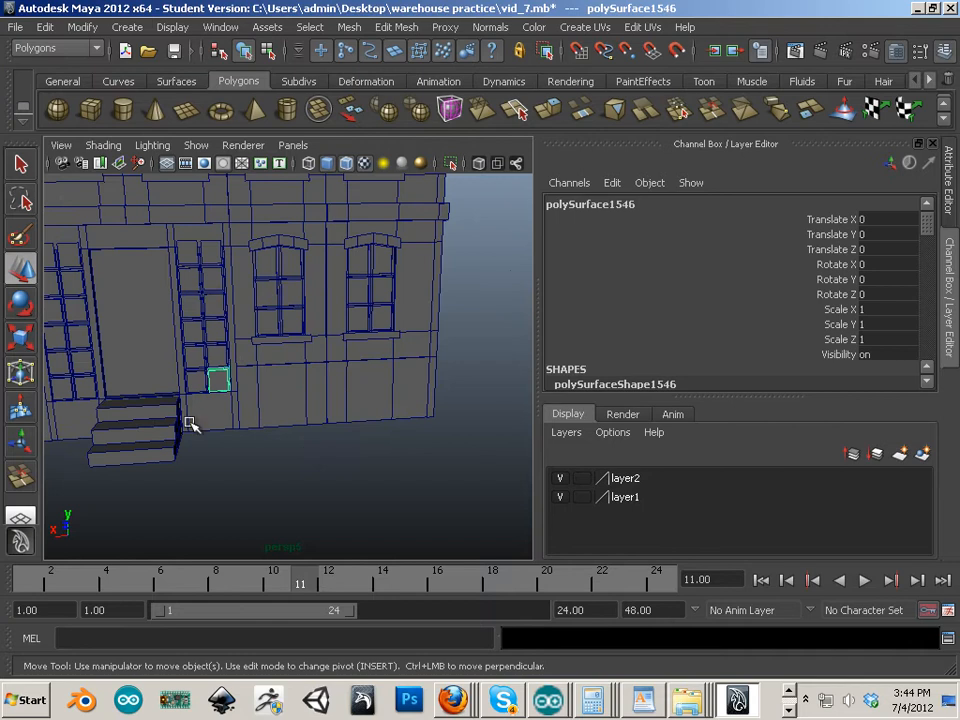
pyautogui.click(166, 426)
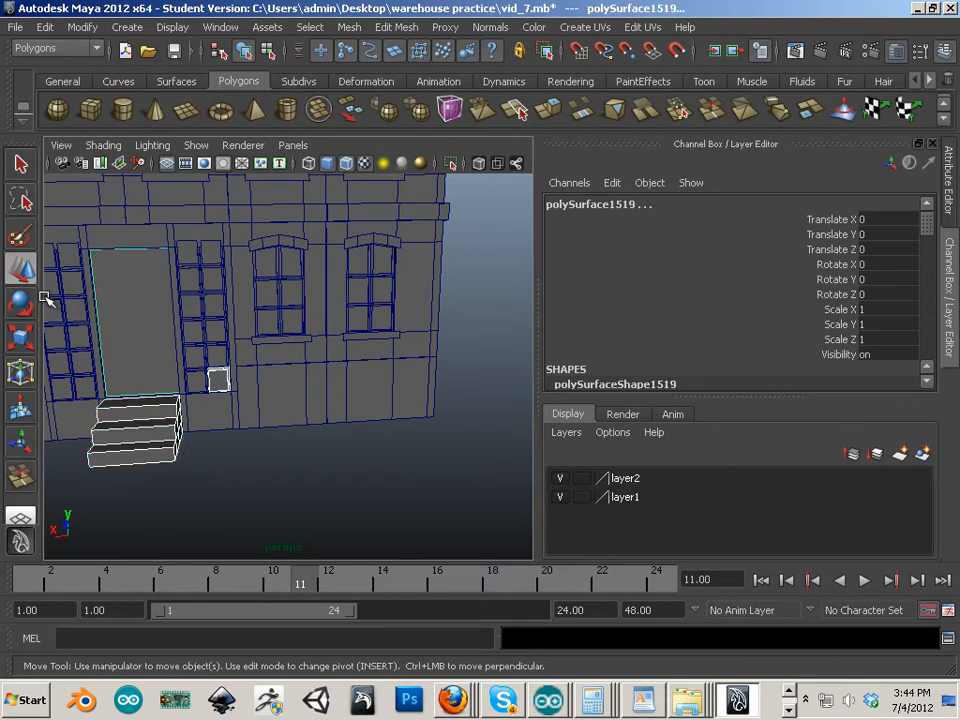
pyautogui.hotkey('ctrl', 'd')
pyautogui.scroll(-5, 130, 330)
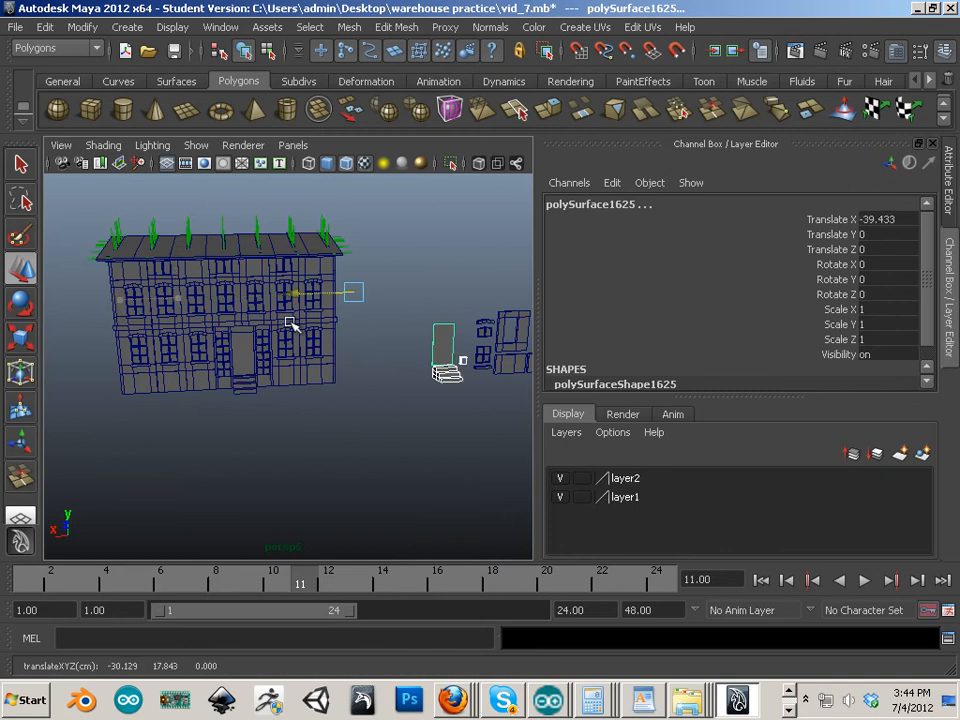
pyautogui.click(282, 441)
# Duplicate the end segment of the trim band between the two floors and move the copy out to Translate X -47.715.
pyautogui.keyDown('alt'); pyautogui.moveTo(221, 437); pyautogui.dragTo(163, 448); pyautogui.keyUp('alt')
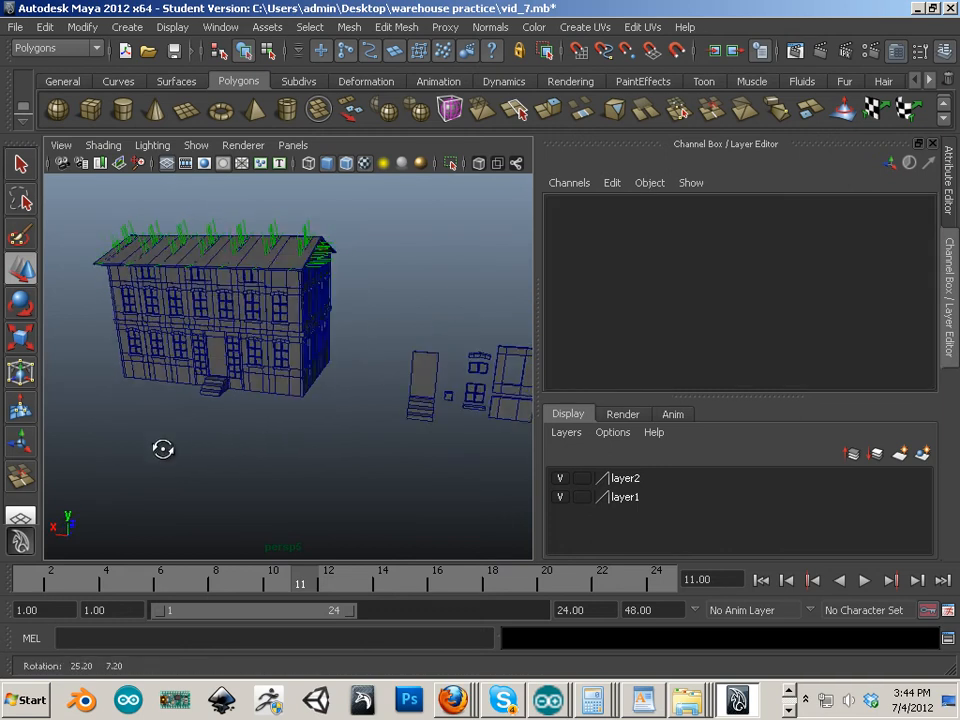
pyautogui.keyDown('alt'); pyautogui.moveTo(163, 448); pyautogui.dragTo(248, 450, button='middle'); pyautogui.keyUp('alt')
pyautogui.keyDown('alt'); pyautogui.moveTo(248, 450); pyautogui.dragTo(326, 313); pyautogui.keyUp('alt')
pyautogui.keyDown('alt'); pyautogui.moveTo(326, 313); pyautogui.dragTo(332, 328, button='right'); pyautogui.keyUp('alt')
pyautogui.keyDown('alt'); pyautogui.moveTo(332, 328); pyautogui.dragTo(300, 339); pyautogui.keyUp('alt')
pyautogui.keyDown('alt'); pyautogui.moveTo(300, 339); pyautogui.dragTo(332, 339, button='middle'); pyautogui.keyUp('alt')
pyautogui.click(333, 408)
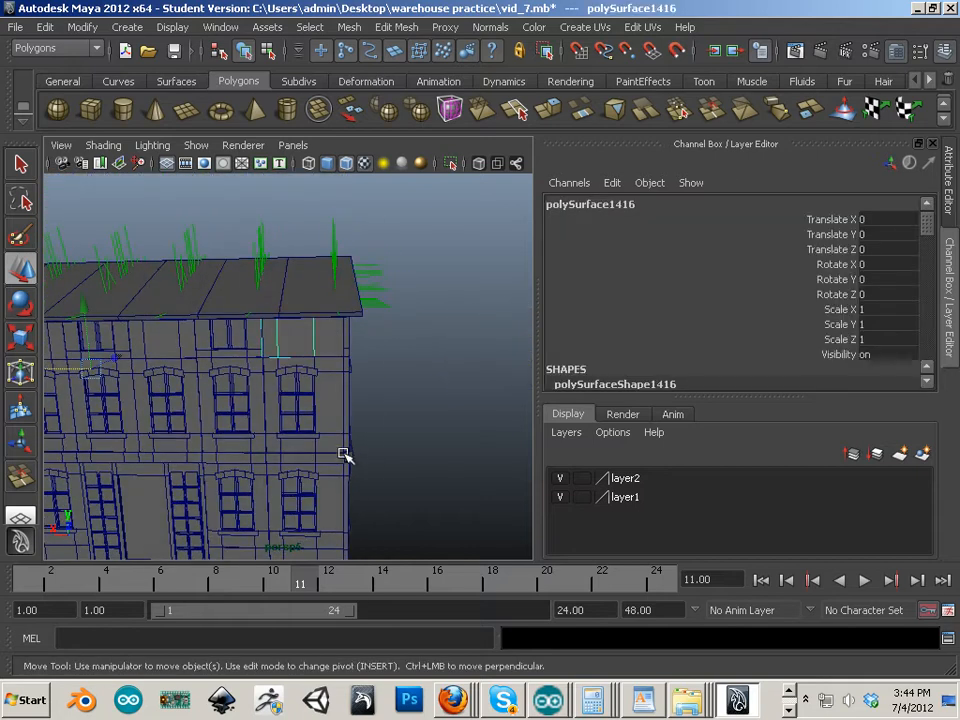
pyautogui.keyDown('alt'); pyautogui.moveTo(383, 481); pyautogui.dragTo(403, 429, button='right'); pyautogui.keyUp('alt')
pyautogui.keyDown('alt'); pyautogui.moveTo(403, 429); pyautogui.dragTo(352, 420); pyautogui.keyUp('alt')
pyautogui.keyDown('alt'); pyautogui.moveTo(352, 420); pyautogui.dragTo(314, 411, button='right'); pyautogui.keyUp('alt')
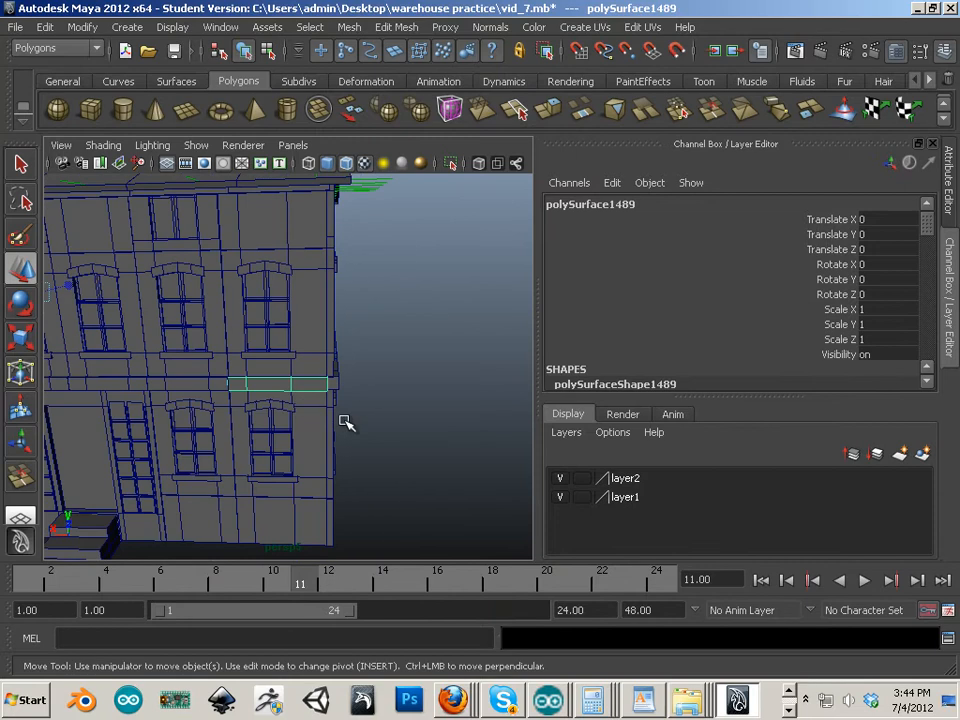
pyautogui.hotkey('ctrl', 'd')
pyautogui.keyDown('alt'); pyautogui.moveTo(407, 435); pyautogui.dragTo(197, 360, button='right'); pyautogui.keyUp('alt')
pyautogui.moveTo(197, 360); pyautogui.dragTo(238, 355)
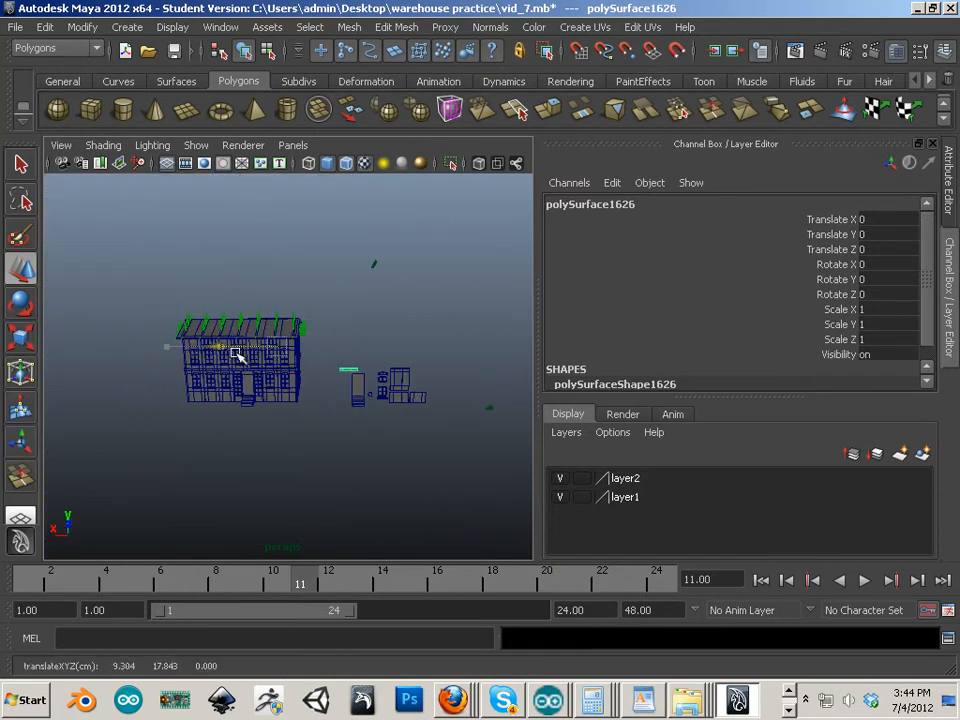
# Duplicate the wall frame around the small attic window nearest the building's corner and move the copy to Translate X -25.579.
pyautogui.keyDown('alt'); pyautogui.moveTo(259, 412); pyautogui.dragTo(343, 388, button='right'); pyautogui.keyUp('alt')
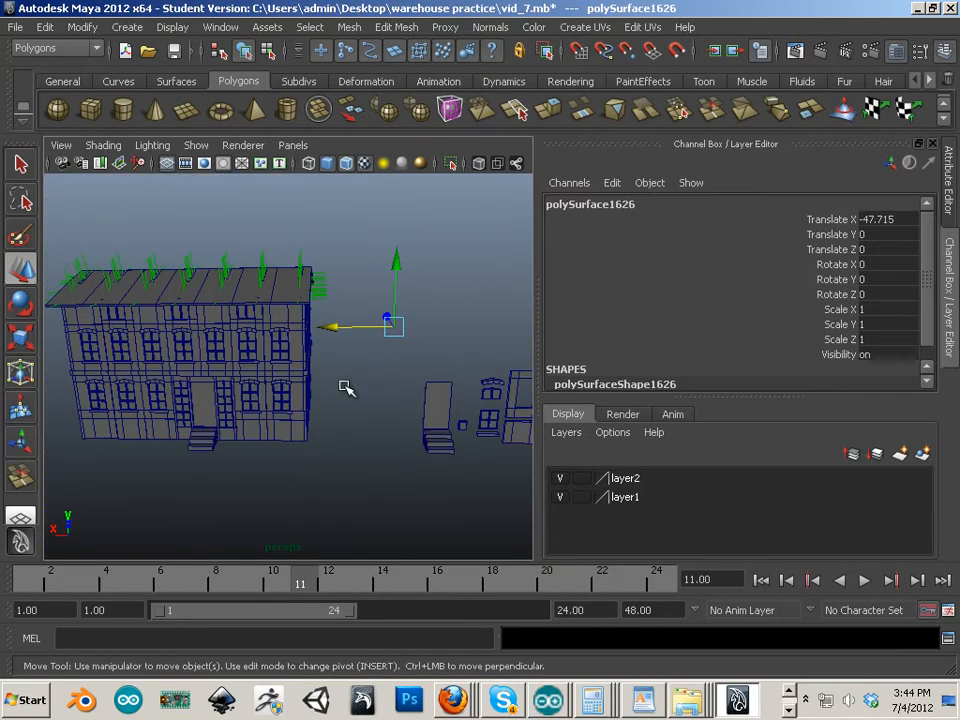
pyautogui.keyDown('alt'); pyautogui.moveTo(343, 388); pyautogui.dragTo(321, 416); pyautogui.keyUp('alt')
pyautogui.keyDown('alt'); pyautogui.moveTo(321, 416); pyautogui.dragTo(396, 441, button='right'); pyautogui.keyUp('alt')
pyautogui.click(213, 346)
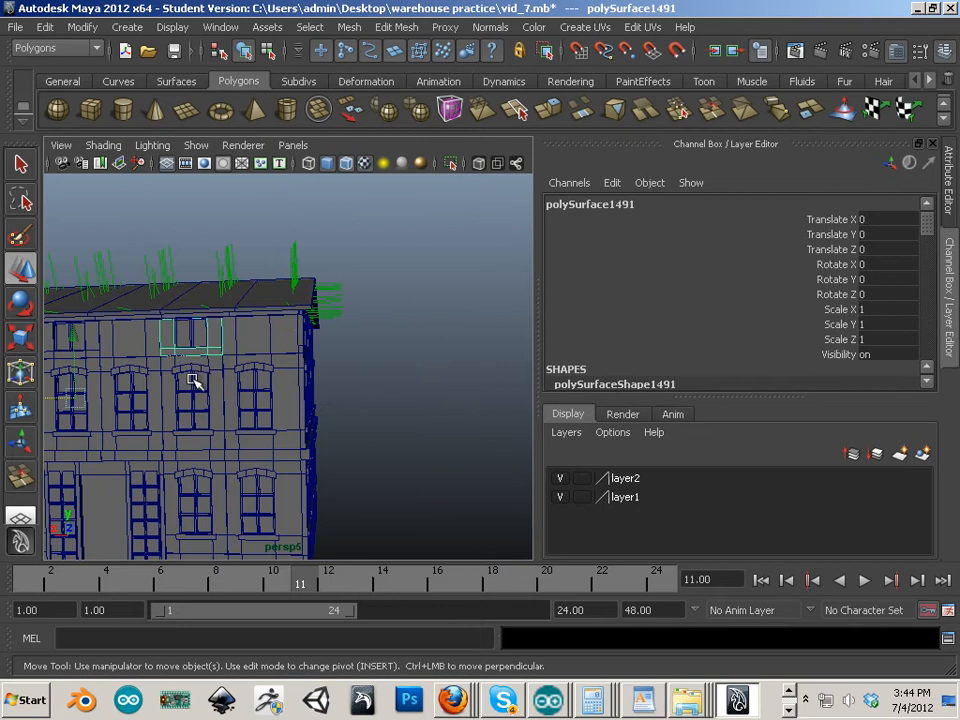
pyautogui.keyDown('alt'); pyautogui.moveTo(288, 378); pyautogui.dragTo(258, 368, button='right'); pyautogui.keyUp('alt')
pyautogui.hotkey('ctrl', 'd')
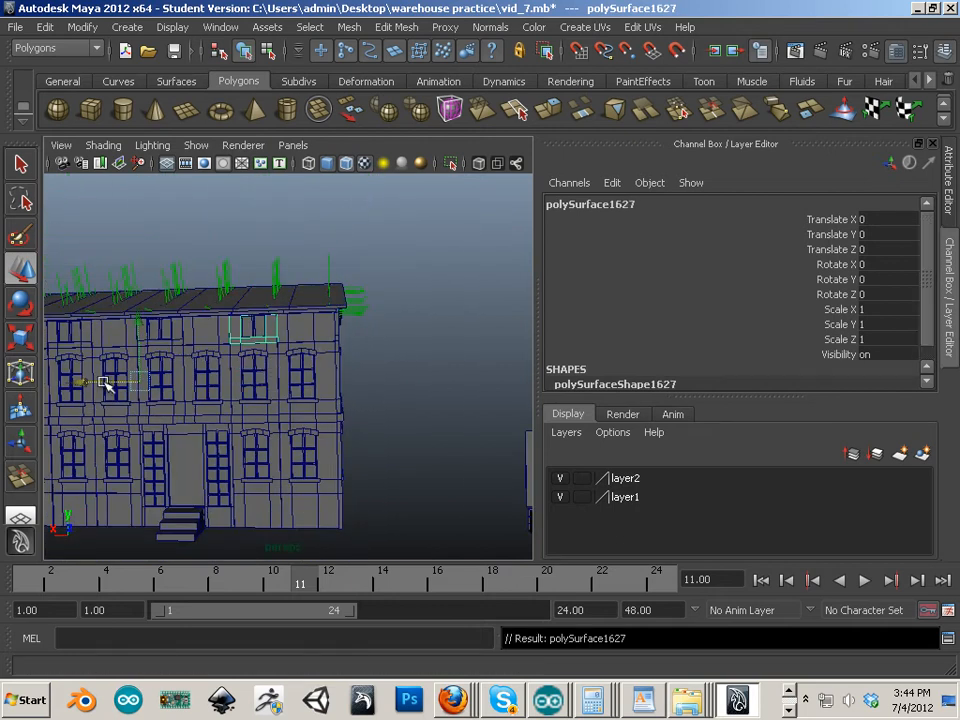
pyautogui.keyDown('alt'); pyautogui.moveTo(298, 399); pyautogui.dragTo(255, 375, button='middle'); pyautogui.keyUp('alt')
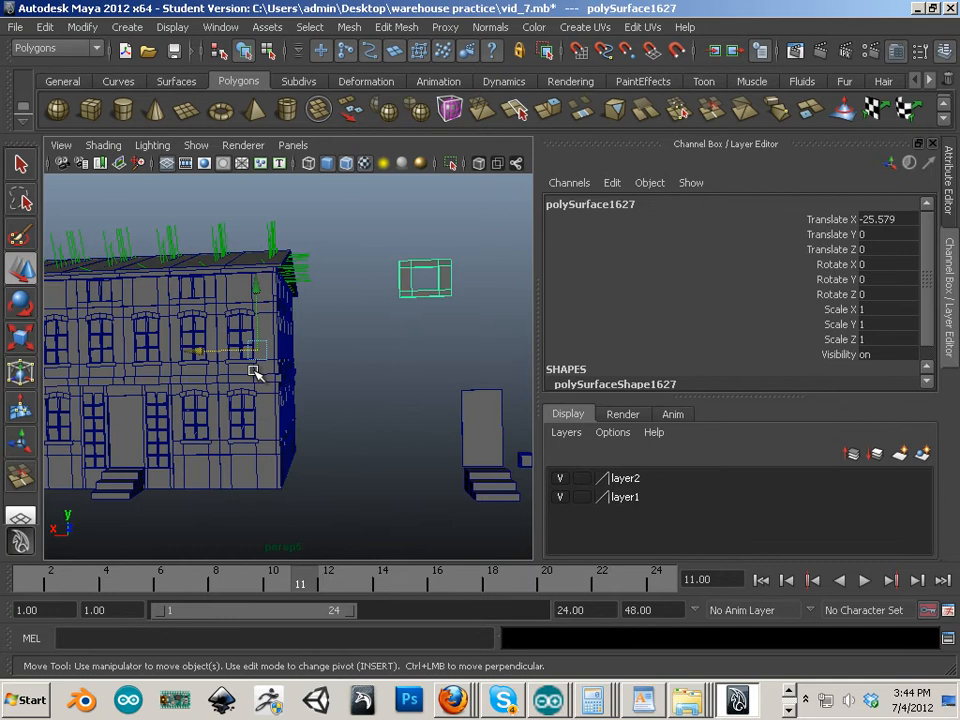
# Duplicate the small attic window's parts and move the copies away from the building to Translate X -44.49.
pyautogui.keyDown('alt'); pyautogui.moveTo(265, 379); pyautogui.dragTo(287, 396); pyautogui.keyUp('alt')
pyautogui.keyDown('alt'); pyautogui.moveTo(287, 396); pyautogui.dragTo(318, 394, button='right'); pyautogui.keyUp('alt')
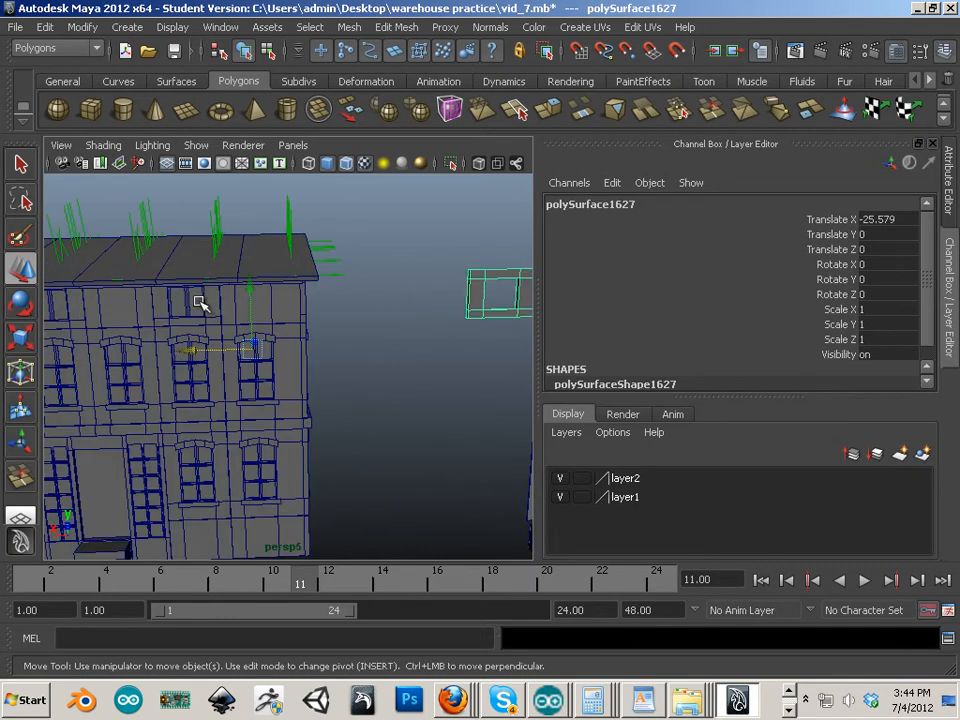
pyautogui.moveTo(198, 301); pyautogui.dragTo(178, 316)
pyautogui.keyDown('alt'); pyautogui.moveTo(178, 328); pyautogui.dragTo(153, 358, button='right'); pyautogui.keyUp('alt')
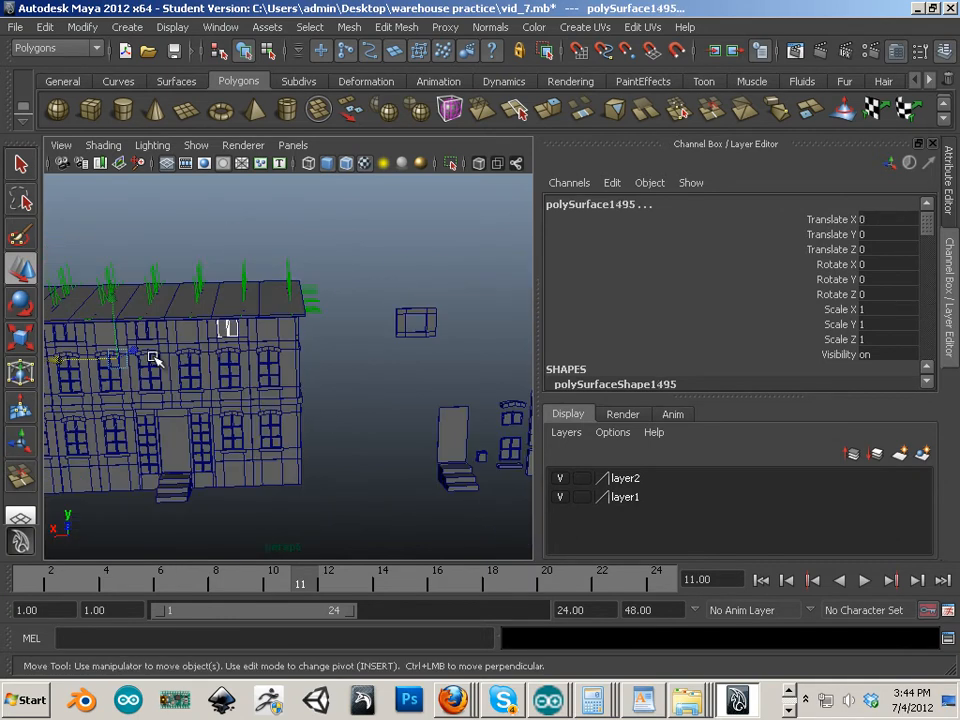
pyautogui.hotkey('ctrl', 'd')
pyautogui.moveTo(60, 360); pyautogui.dragTo(316, 390)
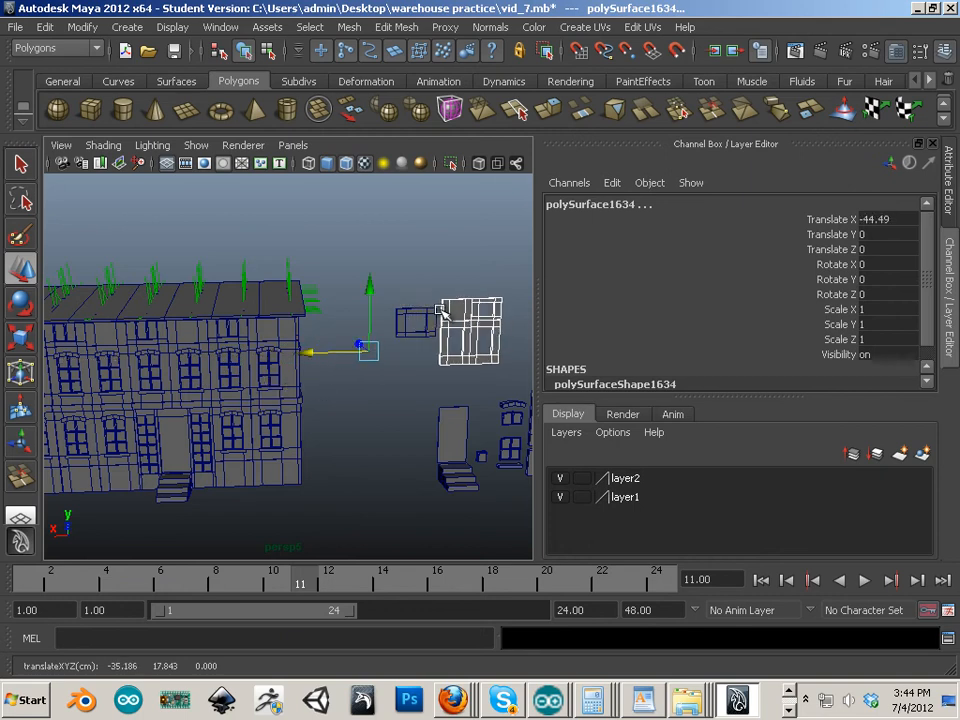
# Delete the unwanted wall panels that were copied along with the attic window, keeping only the window pieces.
pyautogui.keyDown('alt'); pyautogui.moveTo(443, 312); pyautogui.dragTo(381, 347); pyautogui.keyUp('alt')
pyautogui.keyDown('alt'); pyautogui.moveTo(381, 347); pyautogui.dragTo(360, 314, button='middle'); pyautogui.keyUp('alt')
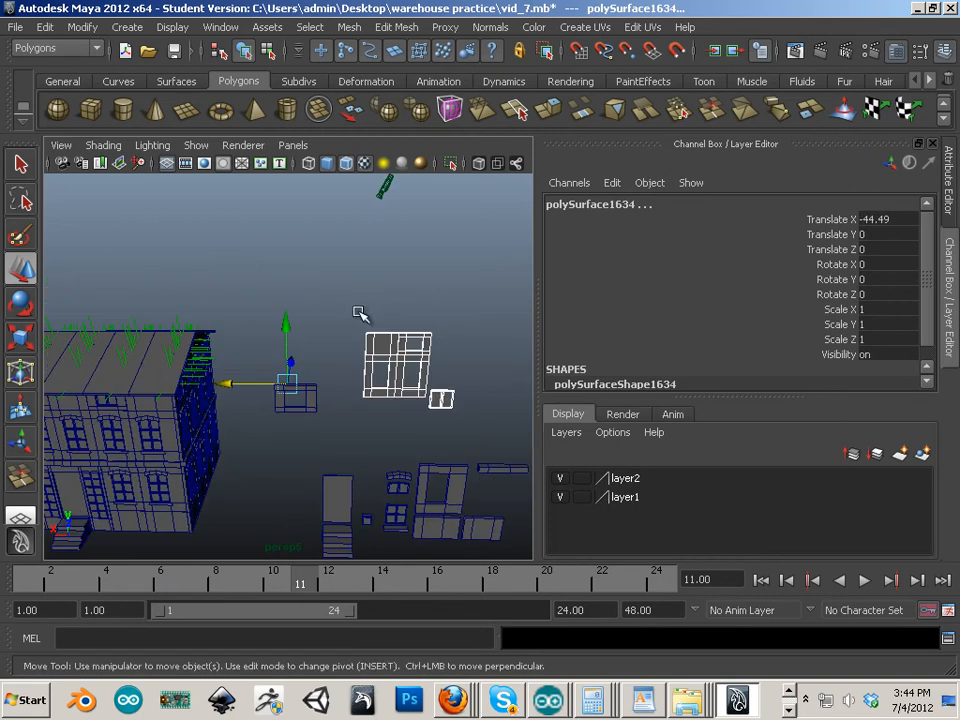
pyautogui.click(441, 363)
pyautogui.keyDown('alt'); pyautogui.moveTo(326, 361); pyautogui.dragTo(330, 334); pyautogui.keyUp('alt')
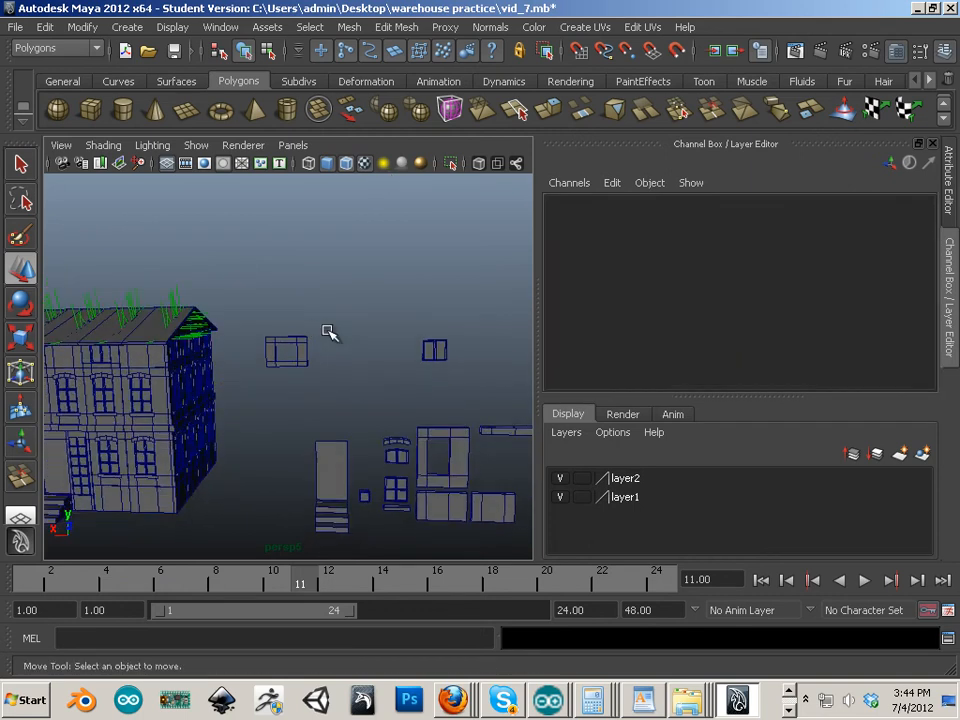
# Combine the duplicated attic window pieces into a single mesh.
pyautogui.moveTo(402, 326); pyautogui.dragTo(465, 368)
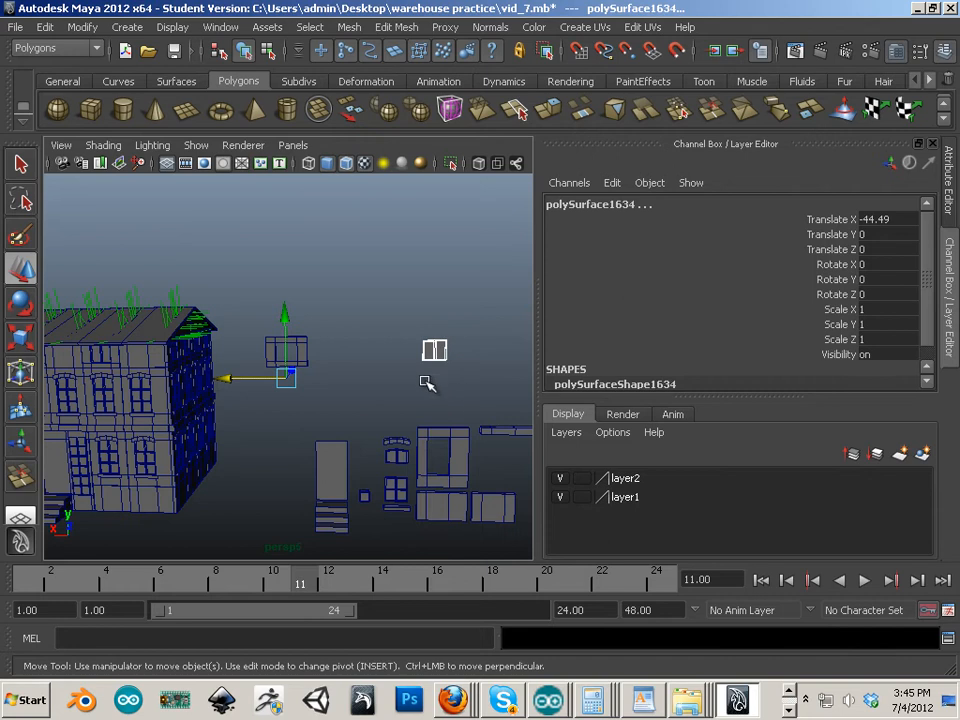
pyautogui.click(425, 382)
pyautogui.moveTo(409, 346); pyautogui.dragTo(462, 385)
pyautogui.click(348, 27)
pyautogui.click(370, 53)
# Center the combined attic window's pivot and lower the window to just above the extracted window wall frame.
pyautogui.click(80, 30)
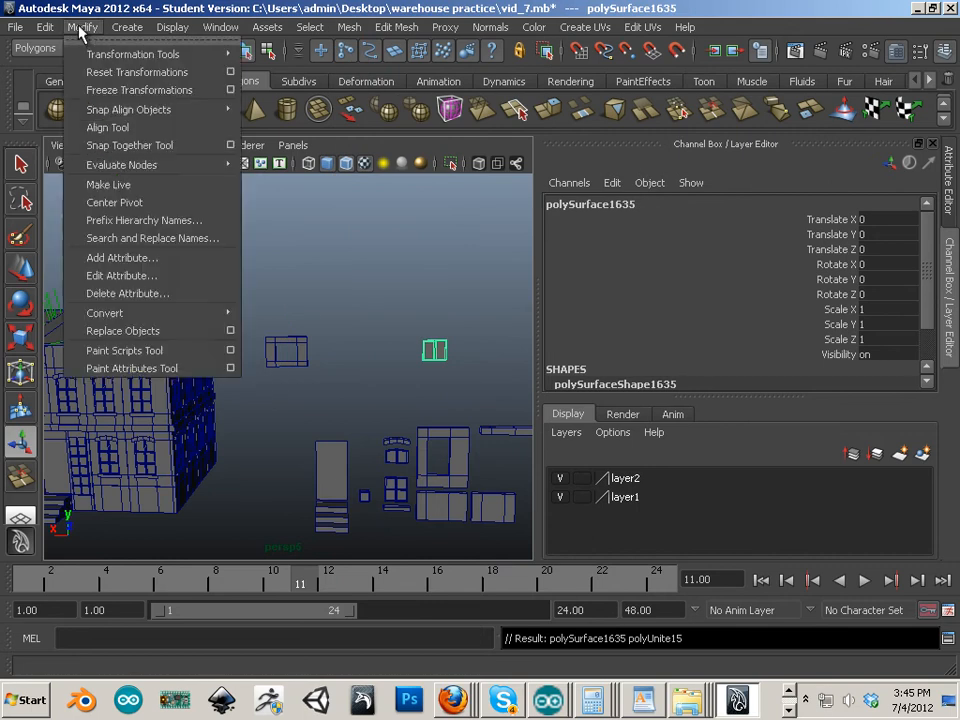
pyautogui.click(105, 202)
pyautogui.click(16, 275)
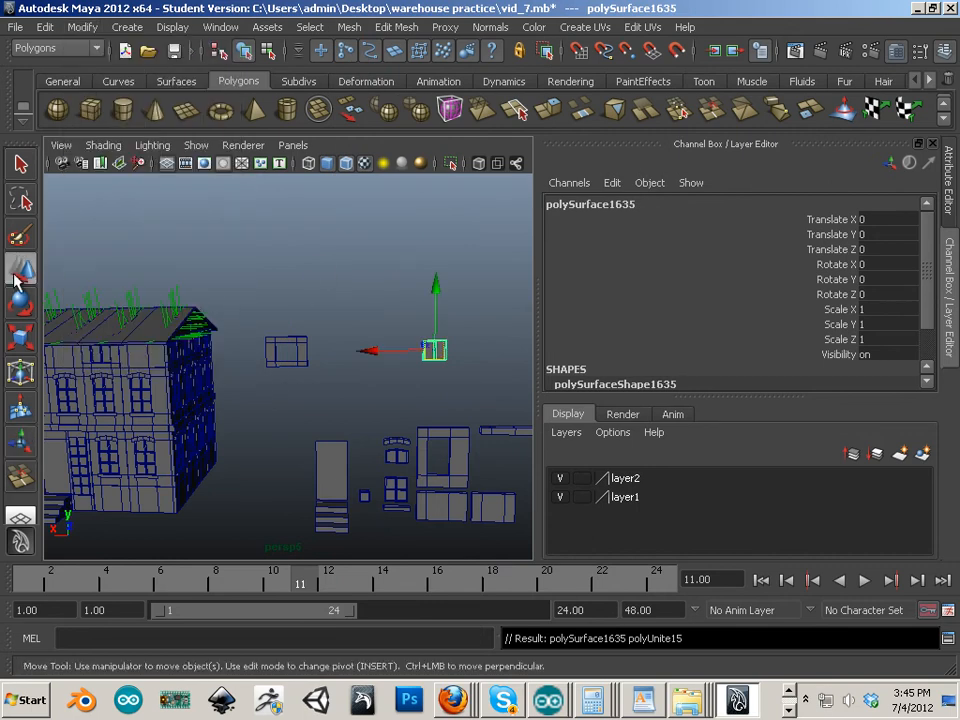
pyautogui.moveTo(437, 290); pyautogui.dragTo(438, 293)
# Center the pivot of the duplicated attic wall frame and move the frame to Translate X -52.344, above the extracted parts.
pyautogui.moveTo(345, 320); pyautogui.dragTo(262, 366)
pyautogui.click(82, 27)
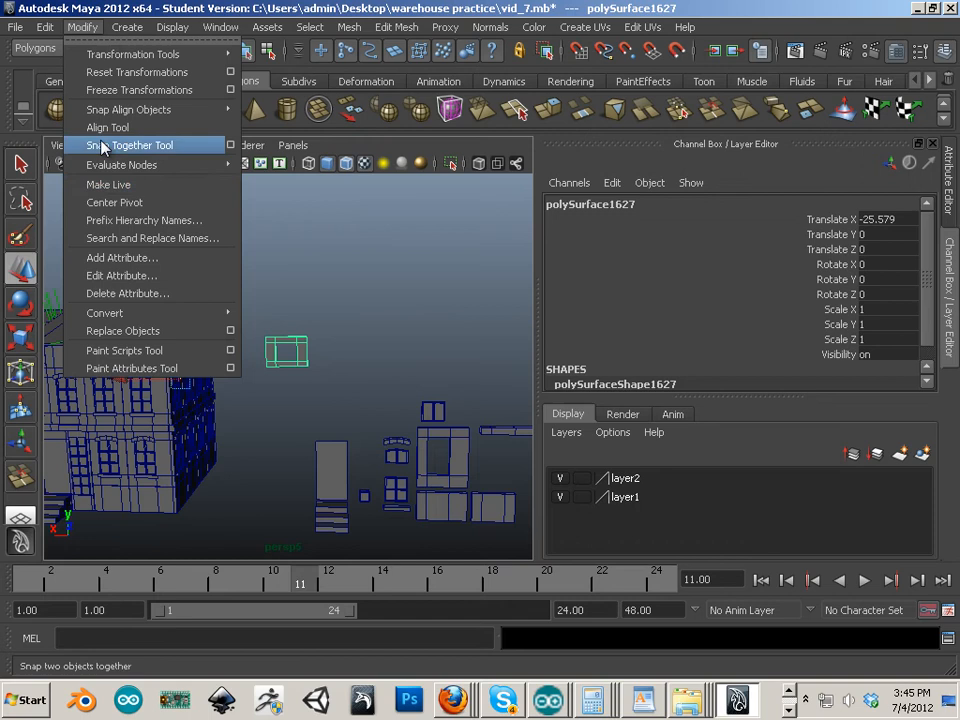
pyautogui.click(108, 202)
pyautogui.moveTo(219, 356); pyautogui.dragTo(368, 378)
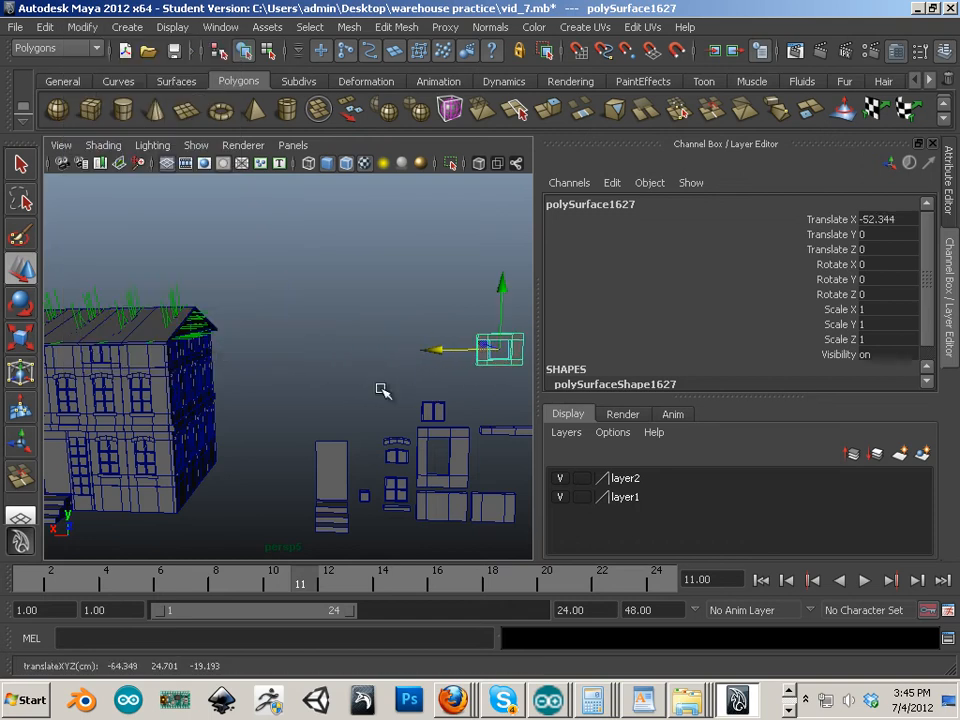
# Duplicate the front roof panel at the gable end and move the copy away from the building to Translate X -23.65.
pyautogui.keyDown('alt'); pyautogui.moveTo(297, 369); pyautogui.dragTo(365, 337, button='middle'); pyautogui.keyUp('alt')
pyautogui.keyDown('alt'); pyautogui.moveTo(278, 327); pyautogui.dragTo(428, 315, button='middle'); pyautogui.keyUp('alt')
pyautogui.keyDown('alt'); pyautogui.moveTo(323, 307); pyautogui.dragTo(341, 298); pyautogui.keyUp('alt')
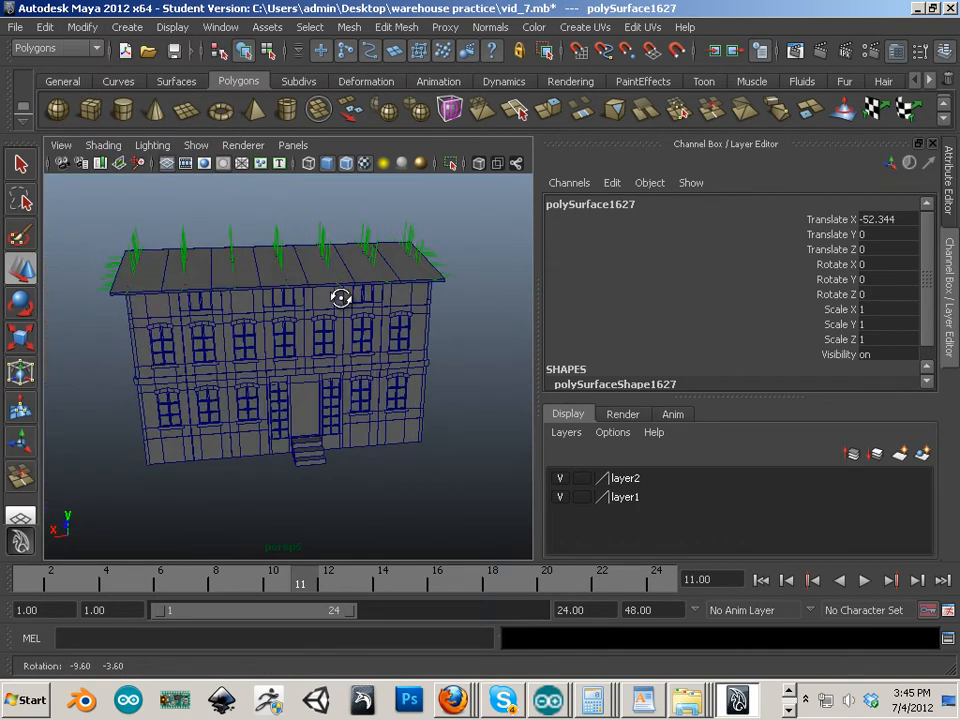
pyautogui.keyDown('alt'); pyautogui.moveTo(222, 210); pyautogui.dragTo(160, 216, button='middle'); pyautogui.keyUp('alt')
pyautogui.keyDown('alt'); pyautogui.moveTo(298, 296); pyautogui.dragTo(262, 294); pyautogui.keyUp('alt')
pyautogui.keyDown('alt'); pyautogui.moveTo(367, 315); pyautogui.dragTo(272, 294, button='middle'); pyautogui.keyUp('alt')
pyautogui.click(260, 298)
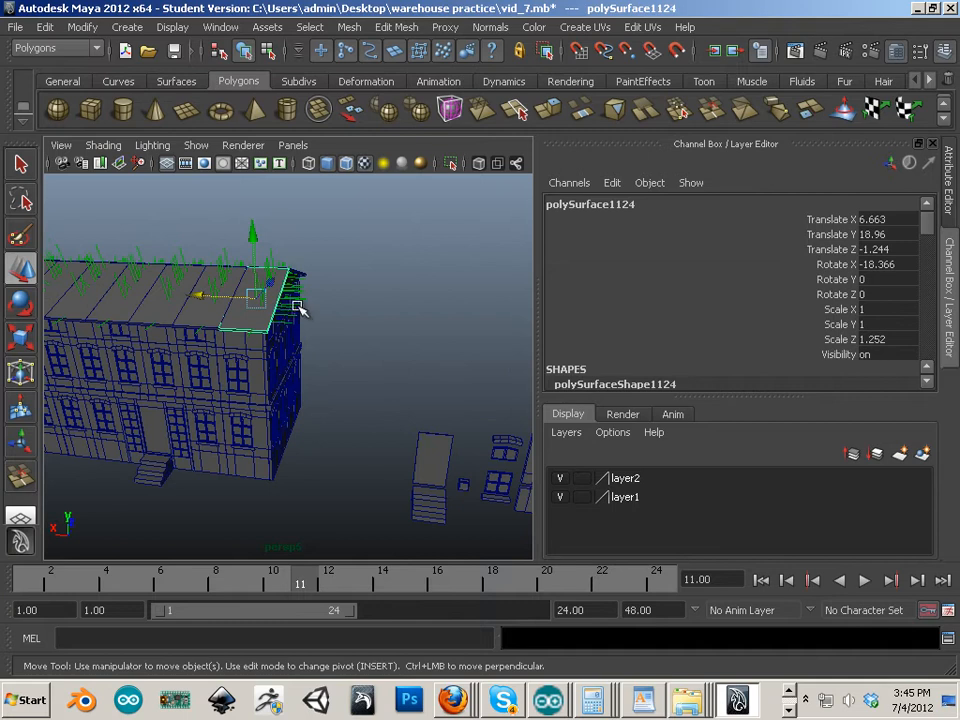
pyautogui.keyDown('alt'); pyautogui.moveTo(326, 349); pyautogui.dragTo(375, 370); pyautogui.keyUp('alt')
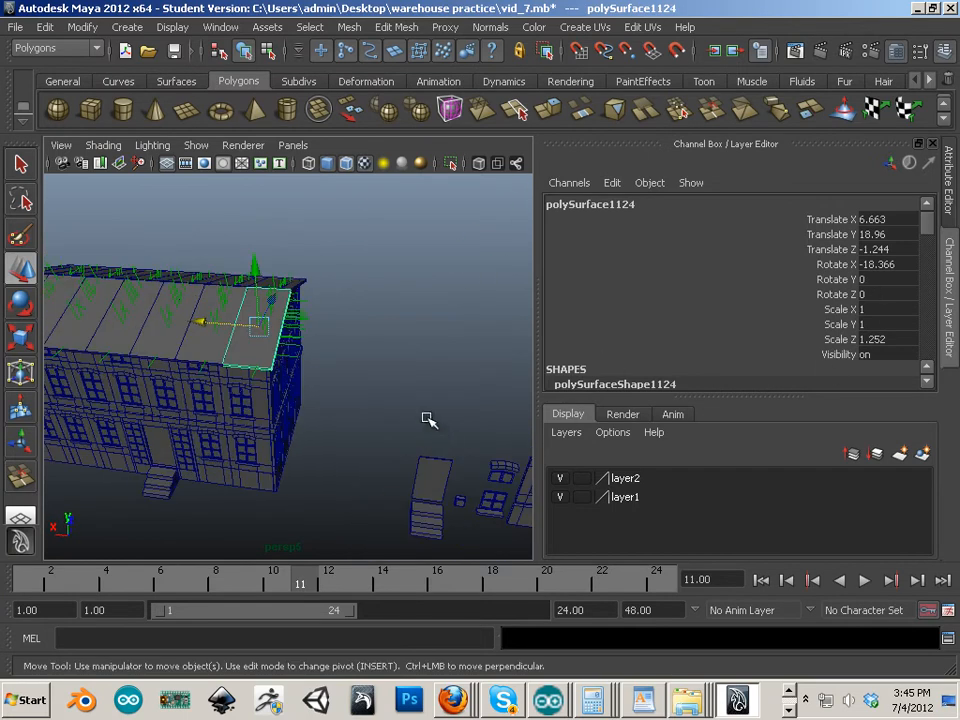
pyautogui.hotkey('ctrl', 'd')
pyautogui.moveTo(205, 330); pyautogui.dragTo(489, 366)
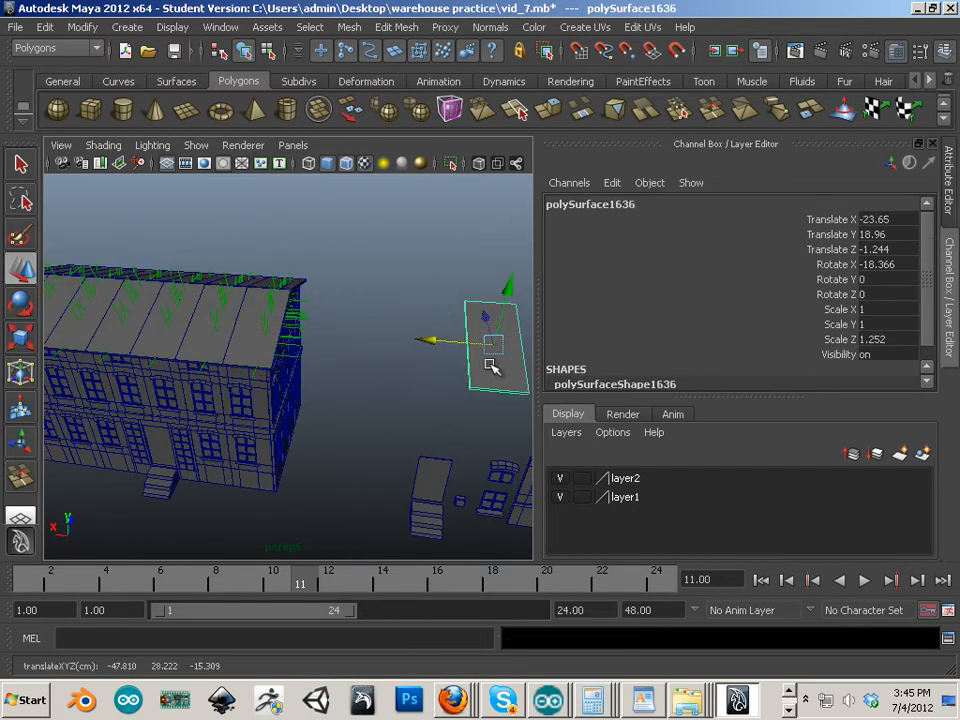
# Flatten the duplicated roof panel by setting its Rotate X to 0.
pyautogui.keyDown('alt'); pyautogui.moveTo(489, 366); pyautogui.dragTo(331, 366, button='middle'); pyautogui.keyUp('alt')
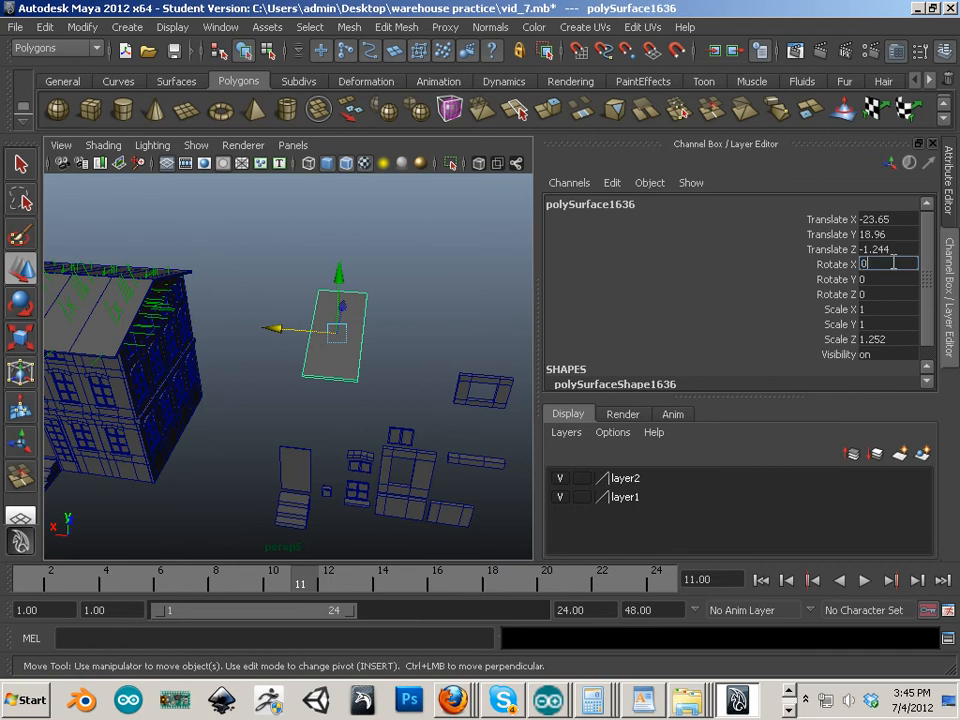
pyautogui.click(893, 262)
pyautogui.write('0')
pyautogui.press('Return')
# Lower the duplicated roof panel to Translate Y -5.26 and slide it past the extracted lower wall panels.
pyautogui.keyDown('alt'); pyautogui.moveTo(157, 420); pyautogui.dragTo(321, 212, button='middle'); pyautogui.keyUp('alt')
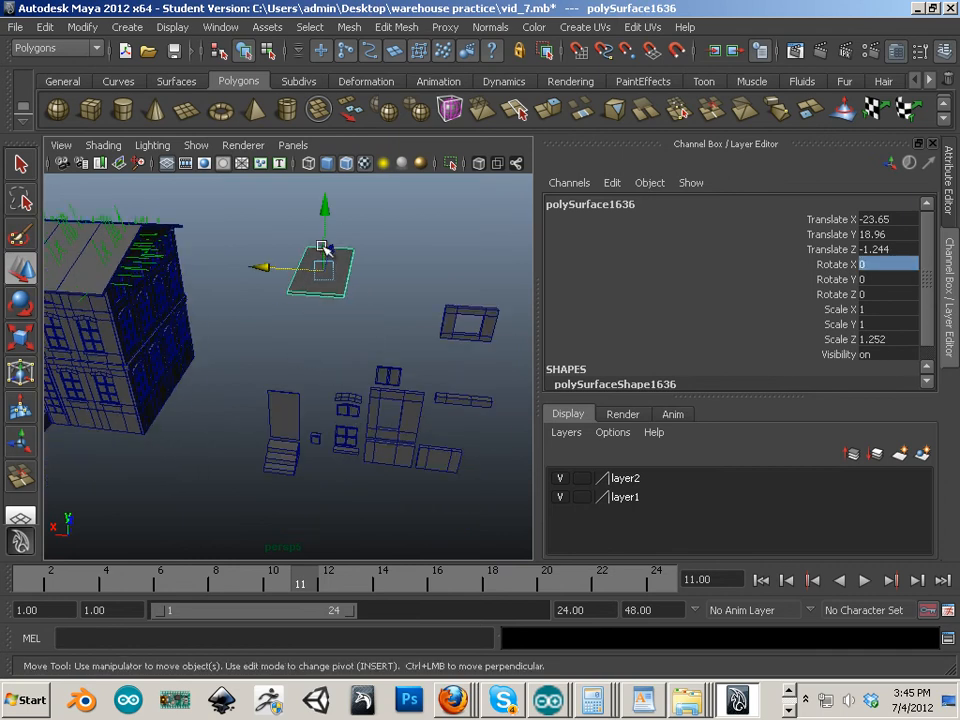
pyautogui.moveTo(321, 212); pyautogui.dragTo(330, 372)
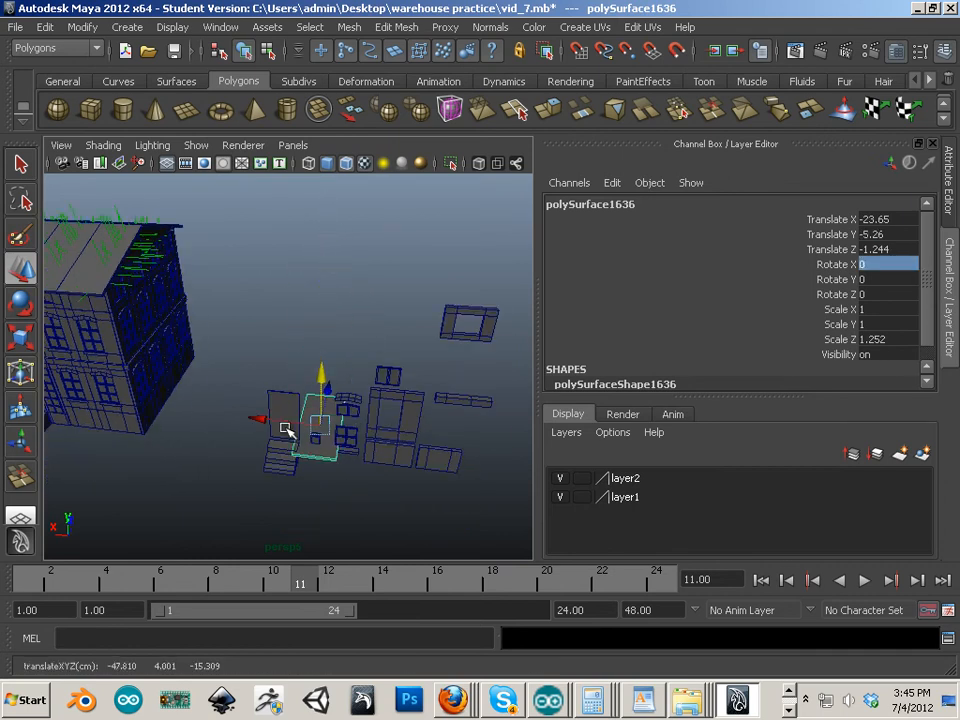
pyautogui.moveTo(285, 430); pyautogui.dragTo(470, 447)
# Duplicate the narrow roof trim strip at the gable end and move the copy to Translate X -47.249, past the attic wall frame.
pyautogui.keyDown('alt'); pyautogui.moveTo(401, 446); pyautogui.dragTo(332, 343, button='middle'); pyautogui.keyUp('alt')
pyautogui.keyDown('alt'); pyautogui.moveTo(332, 343); pyautogui.dragTo(268, 243); pyautogui.keyUp('alt')
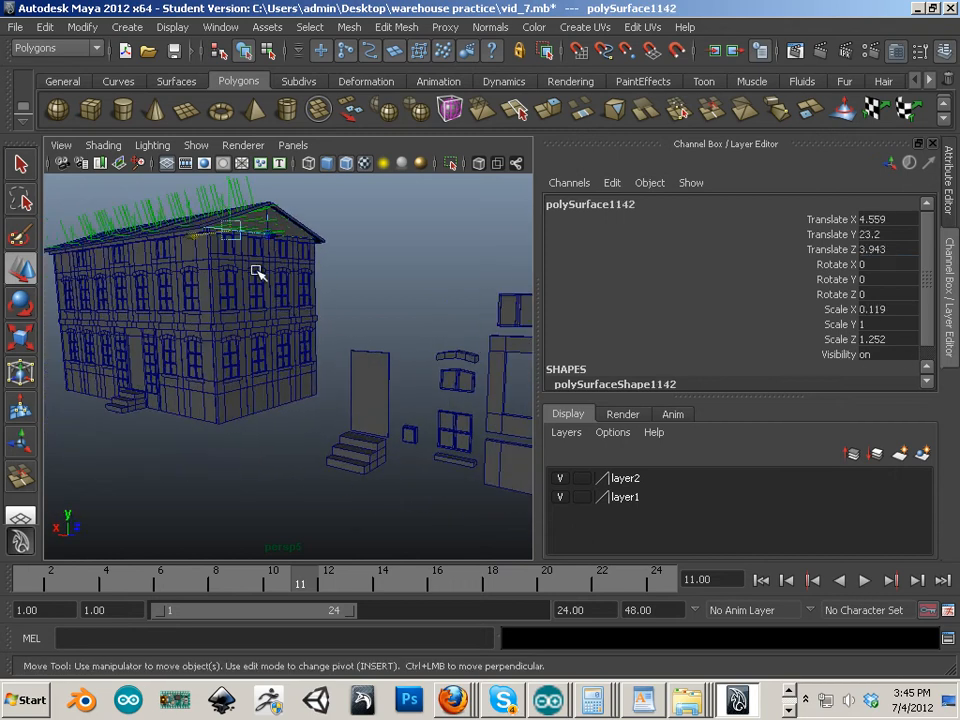
pyautogui.hotkey('ctrl', 'd')
pyautogui.keyDown('alt'); pyautogui.moveTo(229, 306); pyautogui.dragTo(285, 330); pyautogui.keyUp('alt')
pyautogui.moveTo(234, 283); pyautogui.dragTo(478, 326)
pyautogui.keyDown('alt'); pyautogui.moveTo(420, 345); pyautogui.dragTo(310, 310); pyautogui.keyUp('alt')
pyautogui.keyDown('alt'); pyautogui.moveTo(310, 310); pyautogui.dragTo(172, 326, button='middle'); pyautogui.keyUp('alt')
pyautogui.moveTo(140, 288); pyautogui.dragTo(350, 355)
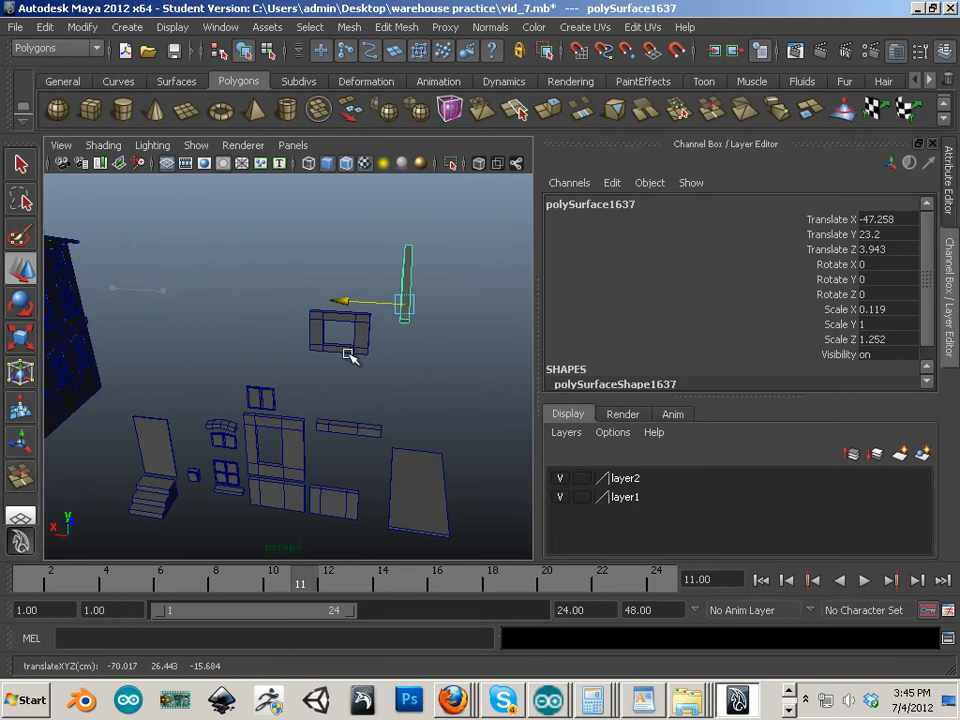
# Duplicate the thin trim strip under the roof's front eave at the corner and move the copy to Translate X 462.272.
pyautogui.keyDown('alt'); pyautogui.moveTo(240, 386); pyautogui.dragTo(422, 381, button='middle'); pyautogui.keyUp('alt')
pyautogui.keyDown('alt'); pyautogui.moveTo(284, 370); pyautogui.dragTo(311, 291); pyautogui.keyUp('alt')
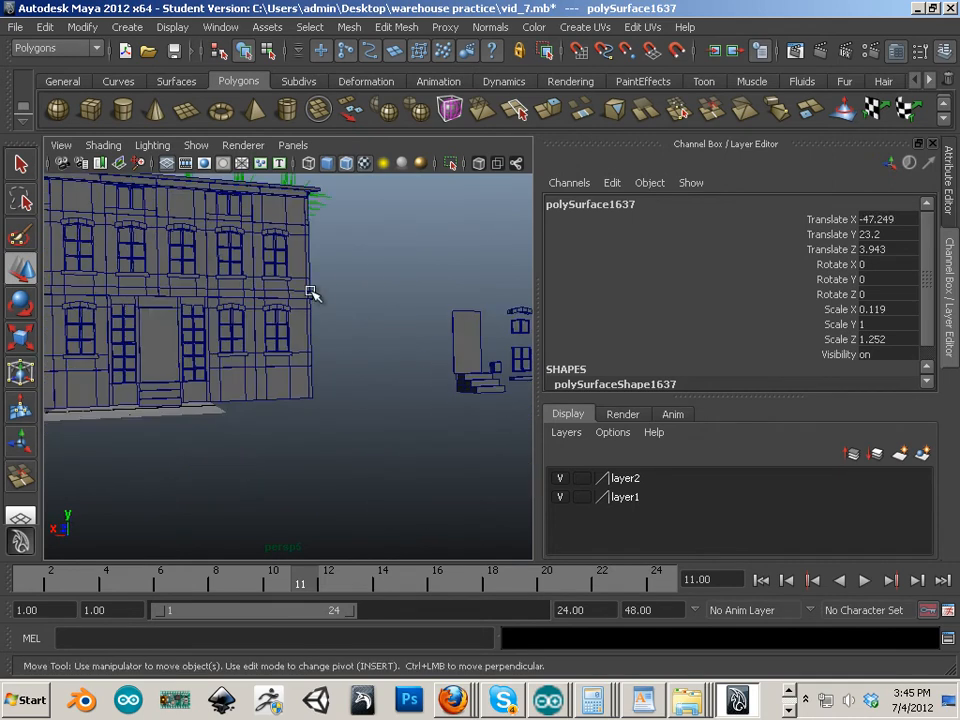
pyautogui.keyDown('alt'); pyautogui.moveTo(305, 285); pyautogui.dragTo(362, 395, button='middle'); pyautogui.keyUp('alt')
pyautogui.keyDown('alt'); pyautogui.moveTo(357, 390); pyautogui.dragTo(347, 342); pyautogui.keyUp('alt')
pyautogui.keyDown('alt'); pyautogui.moveTo(347, 342); pyautogui.dragTo(366, 366, button='right'); pyautogui.keyUp('alt')
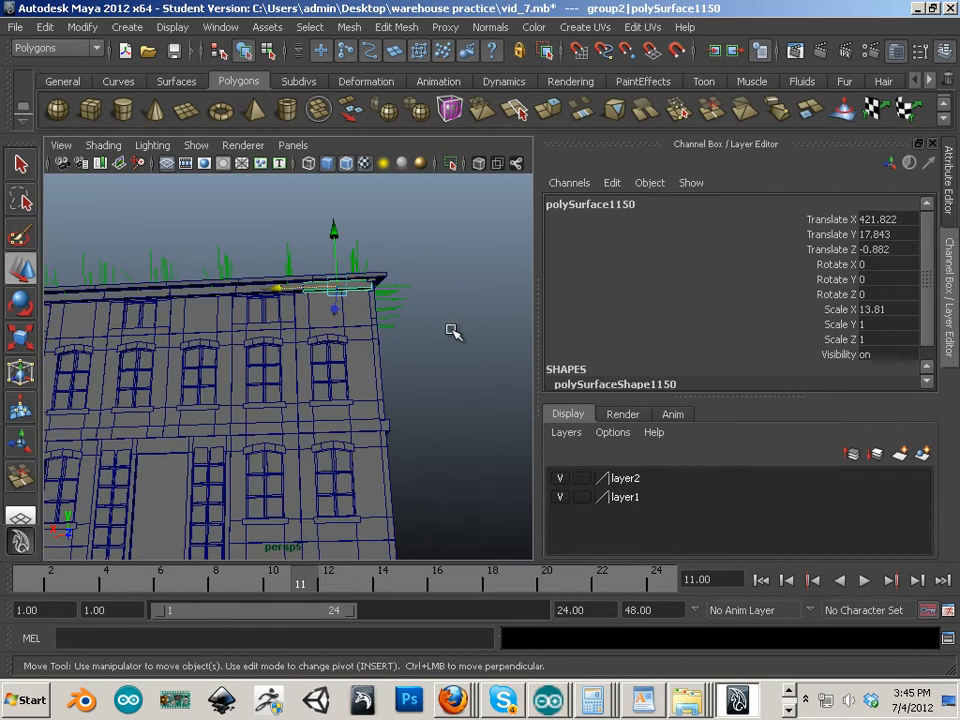
pyautogui.keyDown('alt'); pyautogui.moveTo(452, 331); pyautogui.dragTo(441, 392, button='right'); pyautogui.keyUp('alt')
pyautogui.keyDown('alt'); pyautogui.moveTo(441, 392); pyautogui.dragTo(277, 320); pyautogui.keyUp('alt')
pyautogui.hotkey('ctrl', 'd')
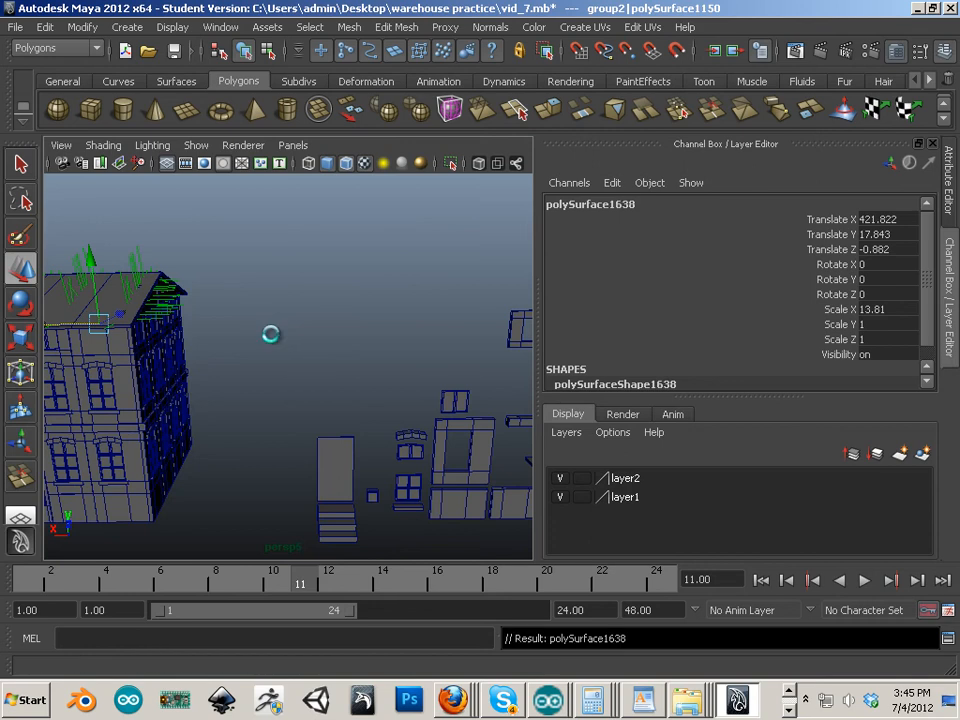
pyautogui.moveTo(62, 322); pyautogui.dragTo(390, 365)
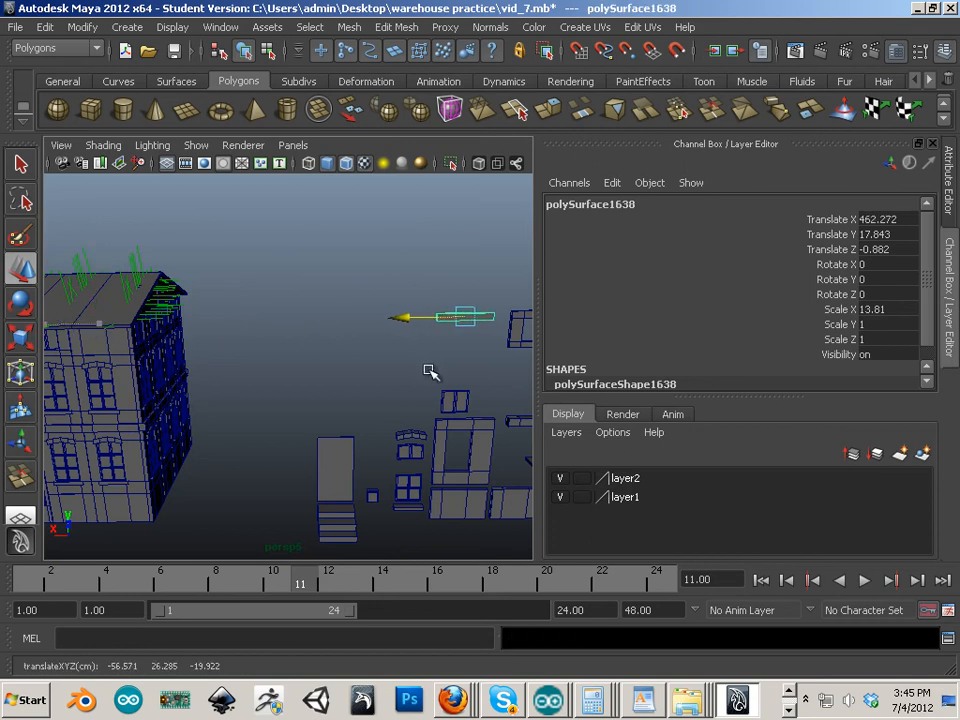
# Duplicate the roof truss at the gable end and move the copy to Translate X -67.376, Y 10.836 and Z -6.898.
pyautogui.click(300, 373)
pyautogui.keyDown('alt'); pyautogui.moveTo(300, 373); pyautogui.dragTo(482, 328); pyautogui.keyUp('alt')
pyautogui.click(352, 278)
pyautogui.hotkey('ctrl', 'd')
pyautogui.keyDown('alt'); pyautogui.moveTo(480, 330); pyautogui.dragTo(428, 418); pyautogui.keyUp('alt')
pyautogui.keyDown('alt'); pyautogui.moveTo(428, 418); pyautogui.dragTo(408, 382, button='right'); pyautogui.keyUp('alt')
pyautogui.keyDown('alt'); pyautogui.moveTo(408, 382); pyautogui.dragTo(357, 376, button='middle'); pyautogui.keyUp('alt')
pyautogui.keyDown('alt'); pyautogui.moveTo(357, 376); pyautogui.dragTo(310, 402); pyautogui.keyUp('alt')
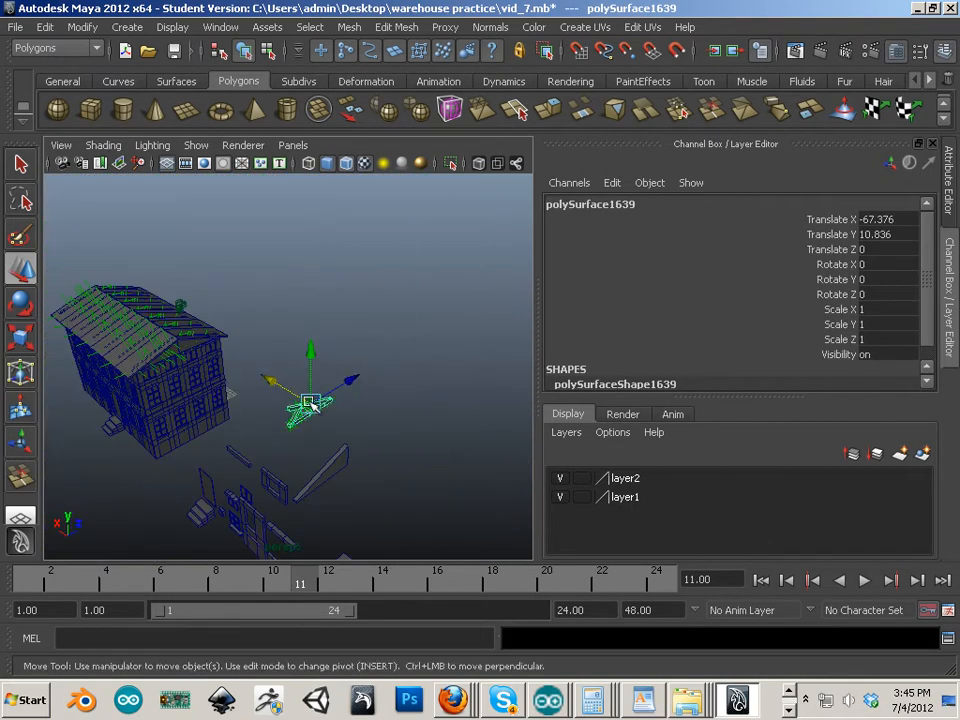
# Examine the extracted wall panels and compare them with the building's front facade around the door.
pyautogui.keyDown('alt'); pyautogui.moveTo(115, 500); pyautogui.dragTo(321, 399); pyautogui.keyUp('alt')
pyautogui.keyDown('alt'); pyautogui.moveTo(321, 399); pyautogui.dragTo(390, 380, button='right'); pyautogui.keyUp('alt')
pyautogui.keyDown('alt'); pyautogui.moveTo(390, 380); pyautogui.dragTo(377, 439); pyautogui.keyUp('alt')
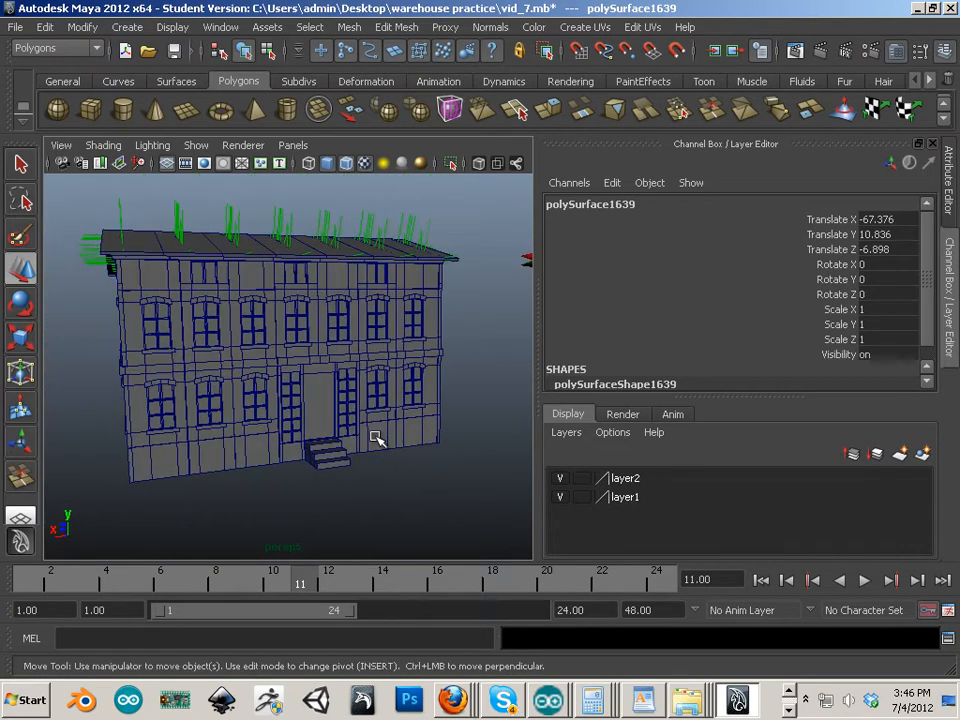
pyautogui.keyDown('alt'); pyautogui.moveTo(377, 439); pyautogui.dragTo(111, 384, button='middle'); pyautogui.keyUp('alt')
pyautogui.keyDown('alt'); pyautogui.moveTo(111, 384); pyautogui.dragTo(350, 425); pyautogui.keyUp('alt')
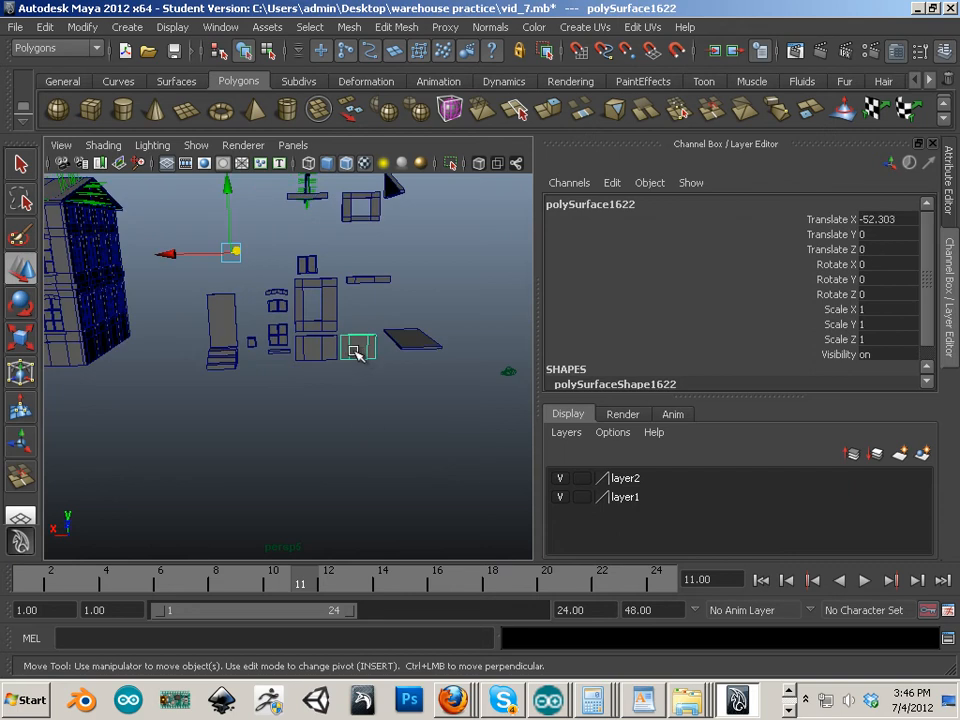
pyautogui.keyDown('alt'); pyautogui.moveTo(356, 366); pyautogui.dragTo(362, 438); pyautogui.keyUp('alt')
pyautogui.keyDown('alt'); pyautogui.moveTo(362, 438); pyautogui.dragTo(409, 426, button='right'); pyautogui.keyUp('alt')
pyautogui.click(326, 303)
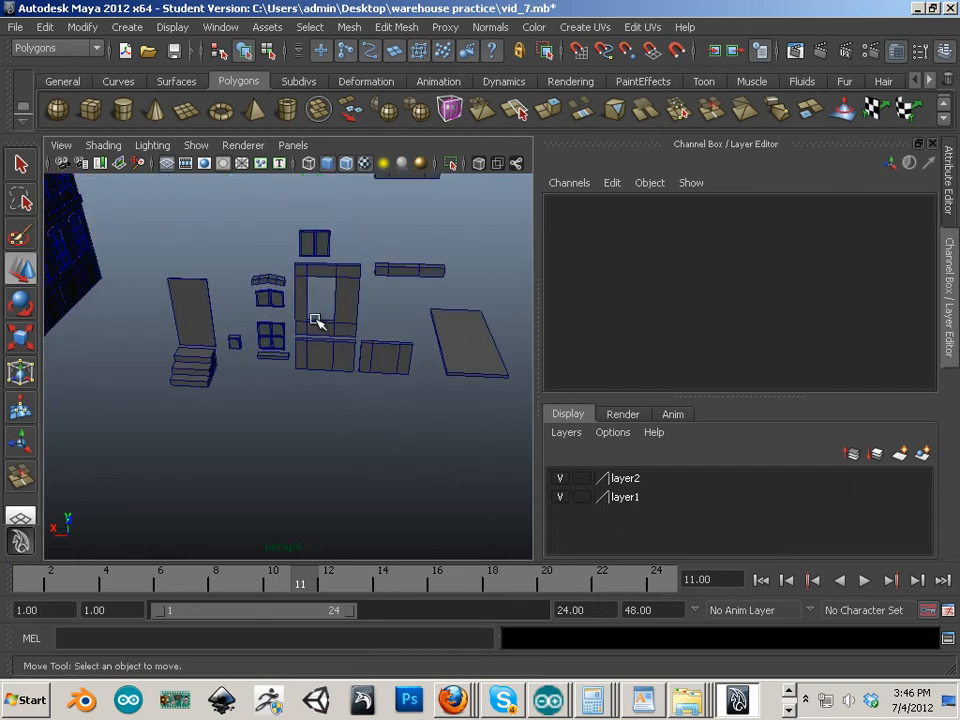
pyautogui.click(315, 320)
pyautogui.keyDown('alt'); pyautogui.moveTo(266, 381); pyautogui.dragTo(313, 414); pyautogui.keyUp('alt')
pyautogui.click(350, 415)
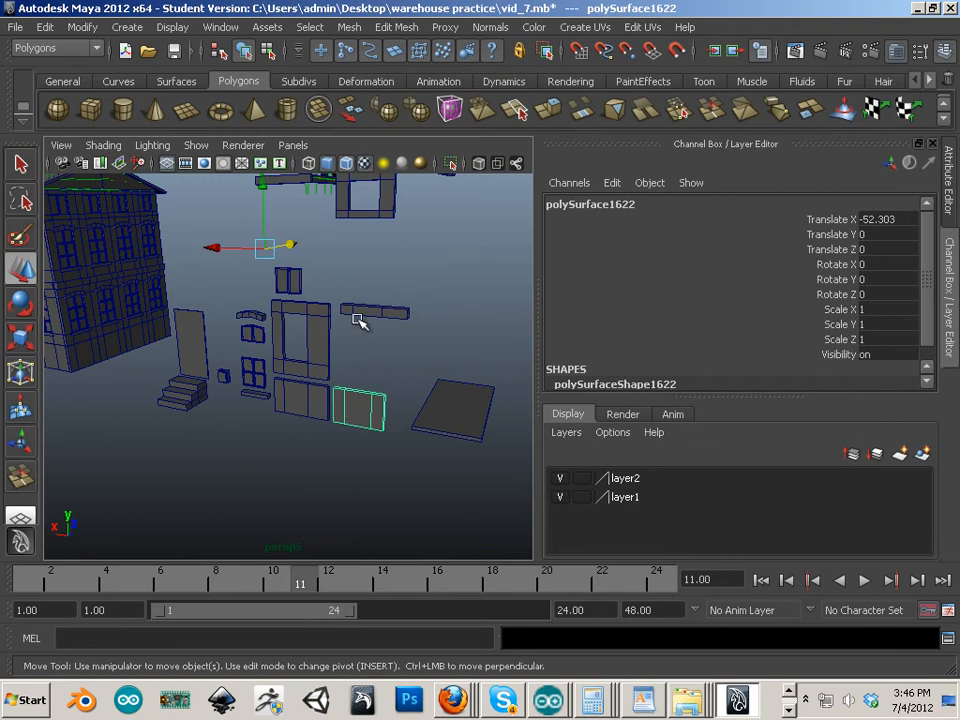
pyautogui.click(323, 412)
pyautogui.click(368, 407)
pyautogui.keyDown('alt'); pyautogui.moveTo(199, 435); pyautogui.dragTo(188, 420); pyautogui.keyUp('alt')
pyautogui.keyDown('alt'); pyautogui.moveTo(188, 420); pyautogui.dragTo(383, 422, button='right'); pyautogui.keyUp('alt')
pyautogui.keyDown('alt'); pyautogui.moveTo(383, 422); pyautogui.dragTo(330, 428, button='middle'); pyautogui.keyUp('alt')
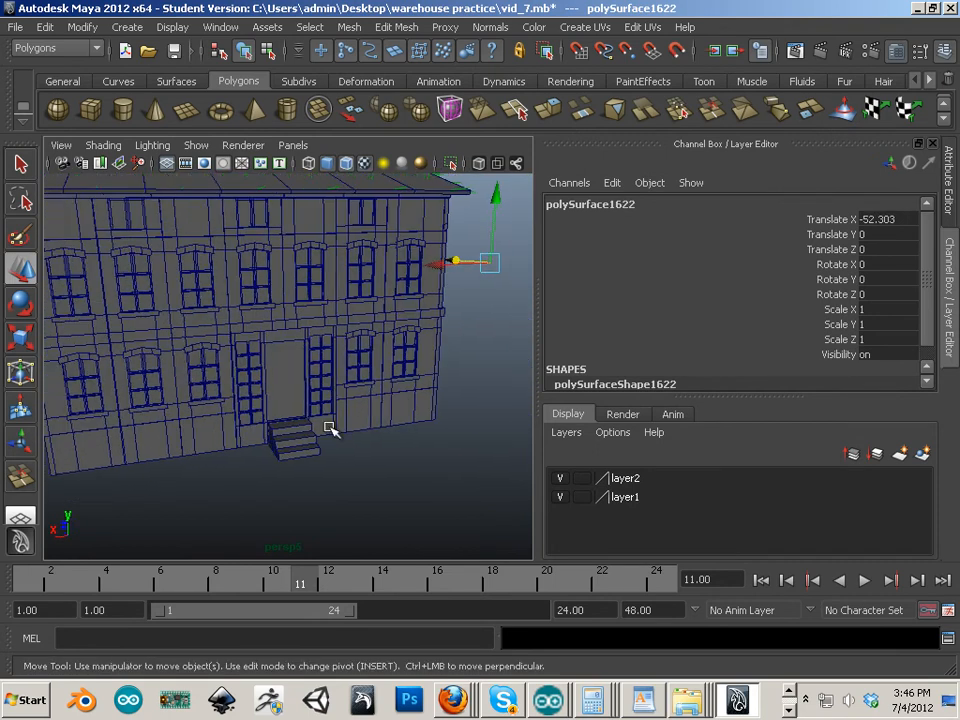
# Duplicate the ground-floor wall section framing the front door and side windows, and move the copy to Translate X -31.907 beside the extracted door.
pyautogui.click(316, 432)
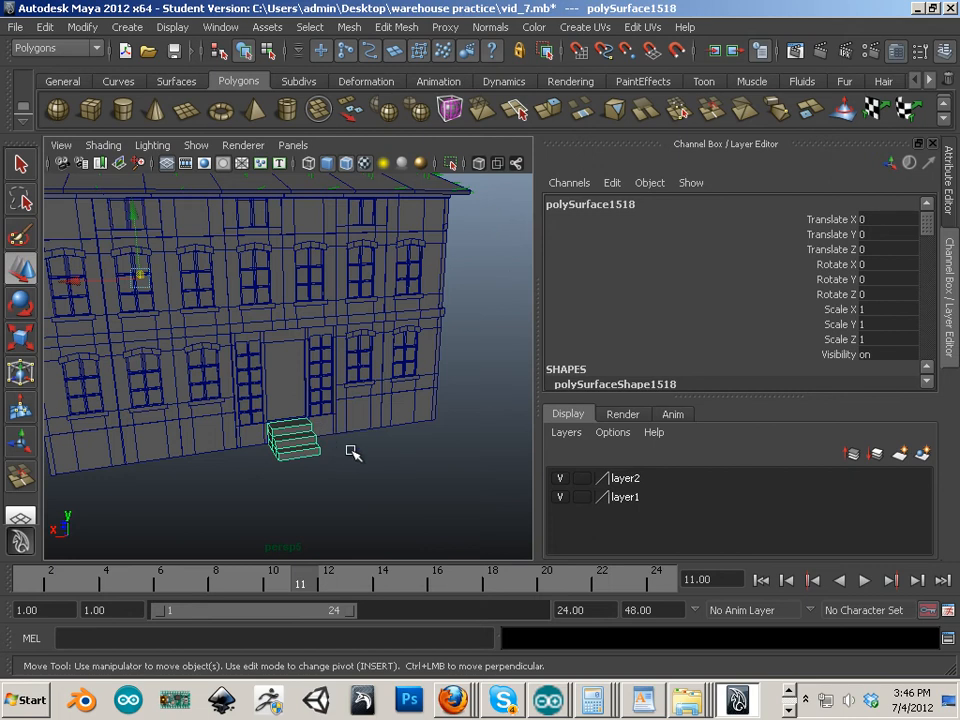
pyautogui.keyDown('shift'); pyautogui.click(328, 433); pyautogui.keyUp('shift')
pyautogui.hotkey('ctrl', 'd')
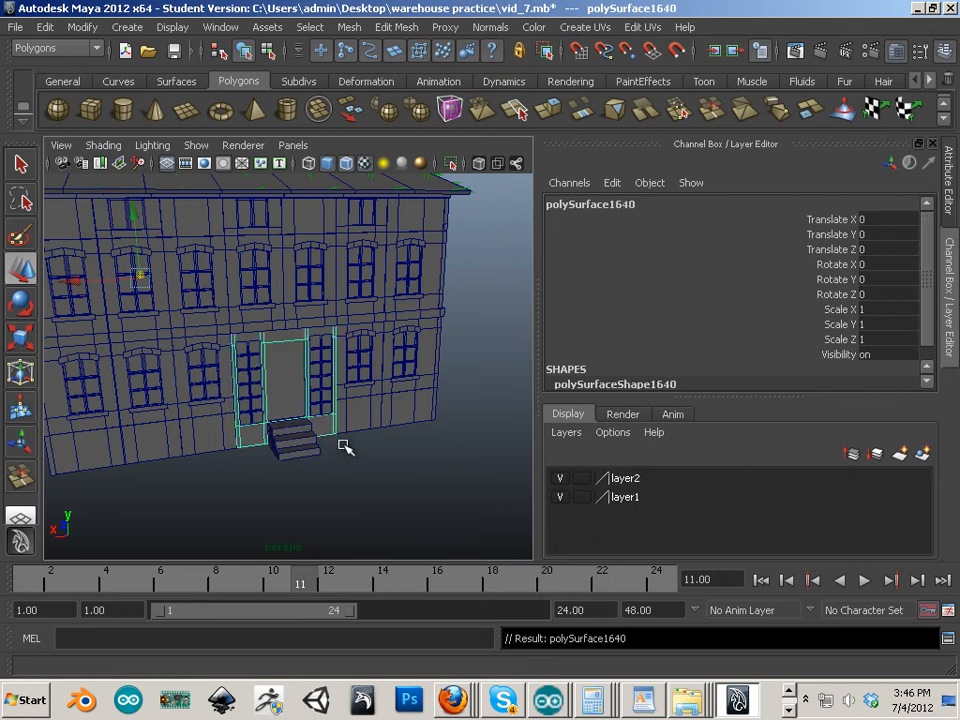
pyautogui.moveTo(95, 288); pyautogui.dragTo(285, 303)
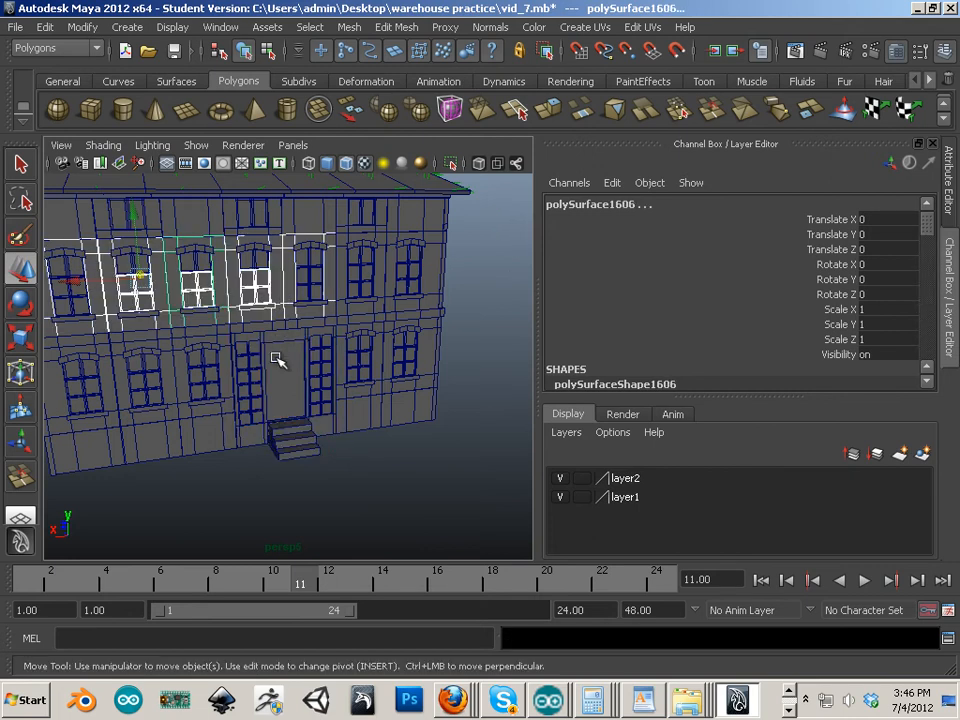
pyautogui.hotkey('ctrl', 'z')
pyautogui.moveTo(81, 281); pyautogui.dragTo(315, 299)
pyautogui.keyDown('alt'); pyautogui.moveTo(394, 316); pyautogui.dragTo(141, 341, button='middle'); pyautogui.keyUp('alt')
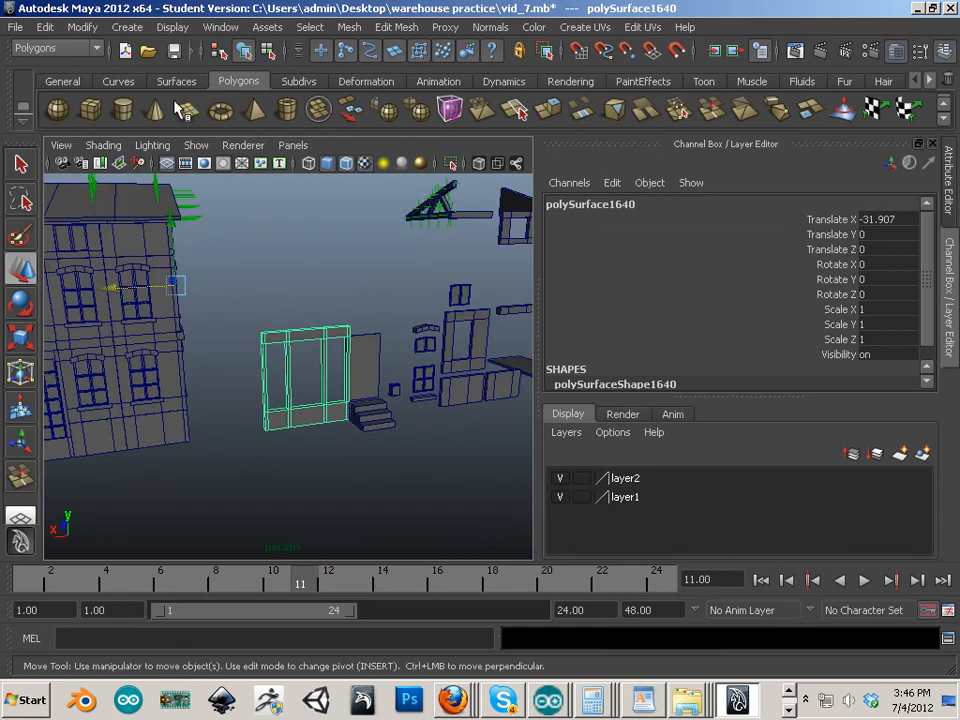
# Center the pivot of the duplicated door wall section and move it above the extracted door, to Translate X -38.849 and Y 13.042.
pyautogui.click(349, 27)
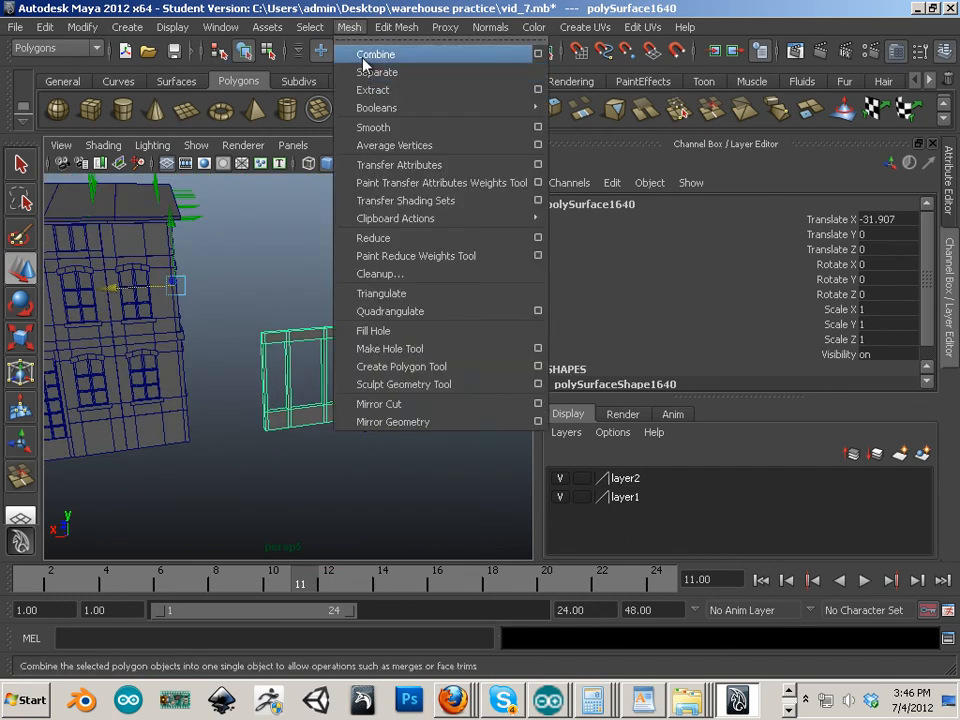
pyautogui.moveTo(88, 28)
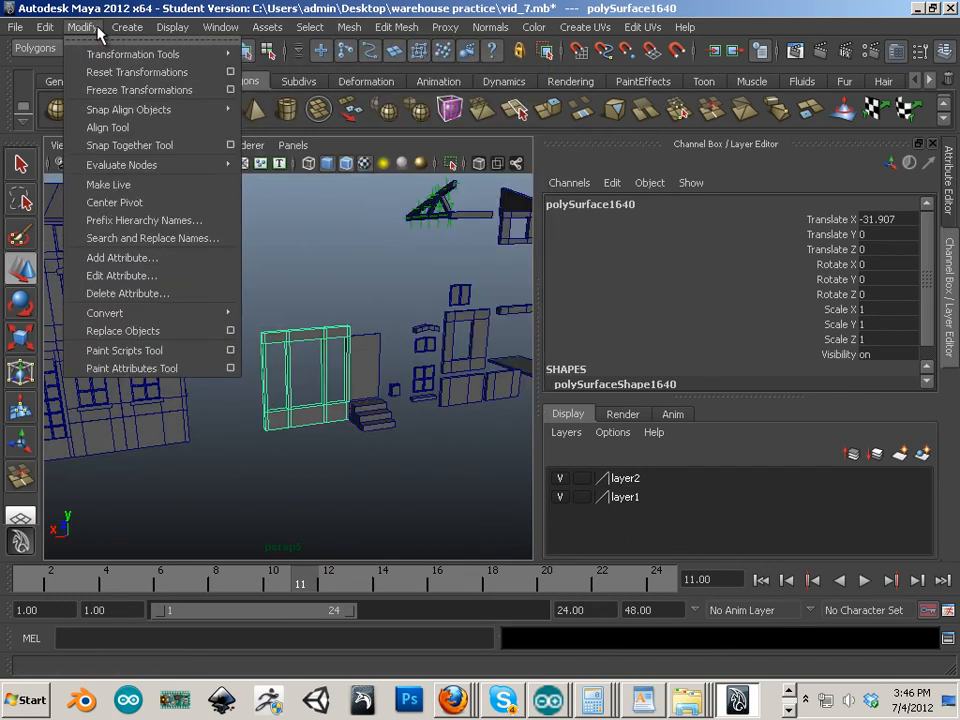
pyautogui.click(133, 203)
pyautogui.moveTo(307, 318); pyautogui.dragTo(306, 200)
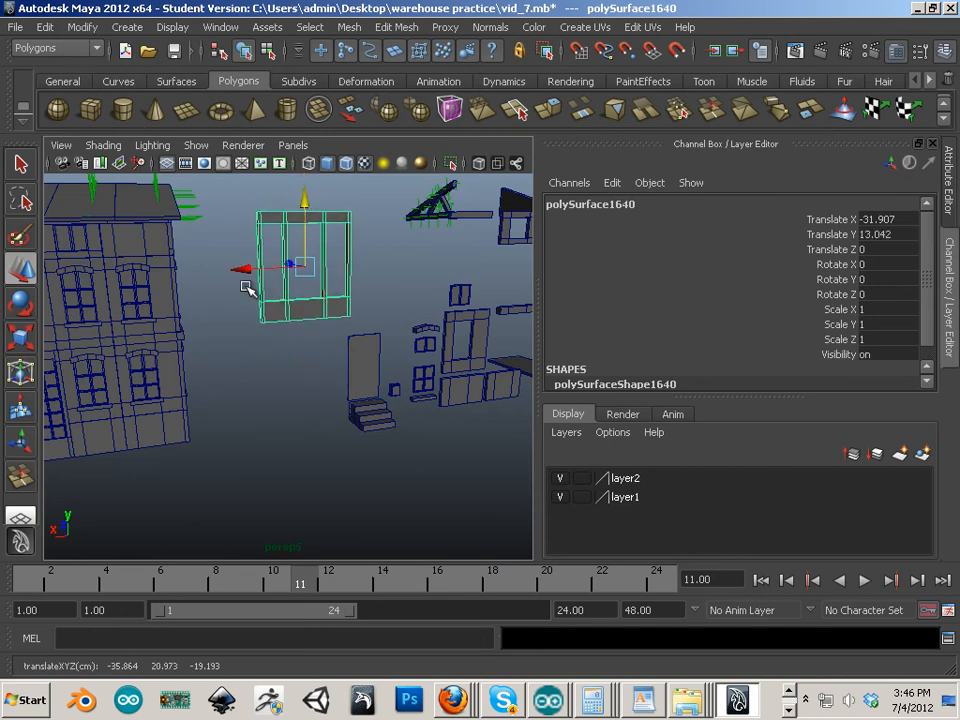
pyautogui.moveTo(249, 268); pyautogui.dragTo(407, 360)
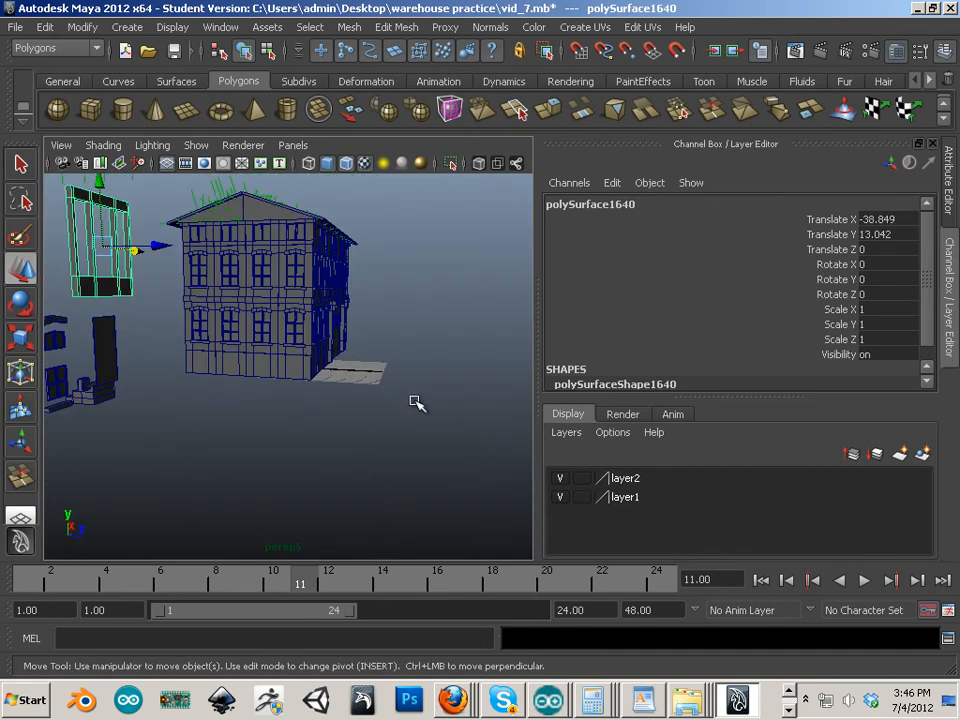
# Switch the viewport to a new perspective camera and frame the side of the building with the wide loading door.
pyautogui.keyDown('alt'); pyautogui.moveTo(417, 403); pyautogui.dragTo(290, 405); pyautogui.keyUp('alt')
pyautogui.click(293, 145)
pyautogui.moveTo(380, 163)
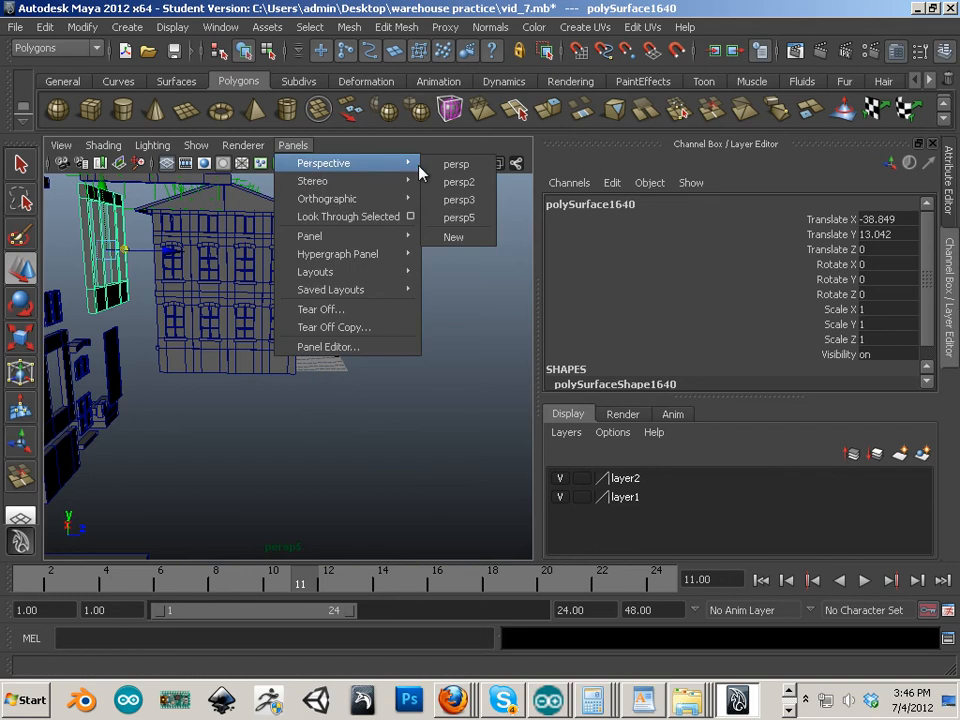
pyautogui.click(462, 239)
pyautogui.keyDown('alt'); pyautogui.moveTo(471, 317); pyautogui.dragTo(227, 304); pyautogui.keyUp('alt')
pyautogui.keyDown('alt'); pyautogui.moveTo(227, 304); pyautogui.dragTo(305, 315, button='right'); pyautogui.keyUp('alt')
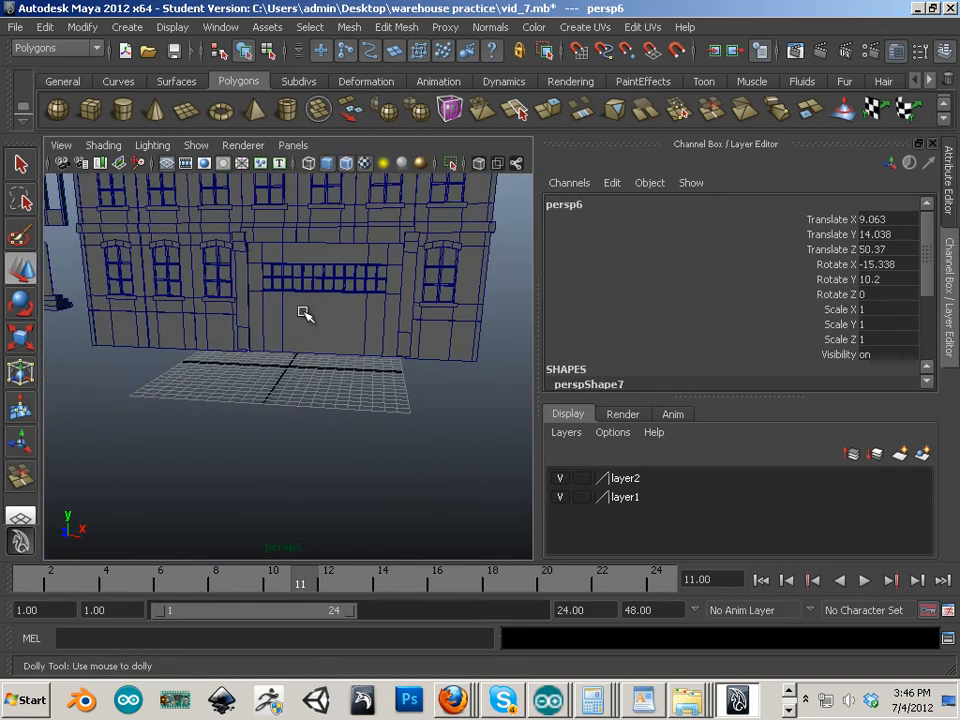
pyautogui.press('w')
# Duplicate the wide loading-door wall section and move the copy to Translate X -44.102, in front of the extracted modules.
pyautogui.keyDown('alt'); pyautogui.moveTo(305, 314); pyautogui.dragTo(395, 410); pyautogui.keyUp('alt')
pyautogui.click(439, 403)
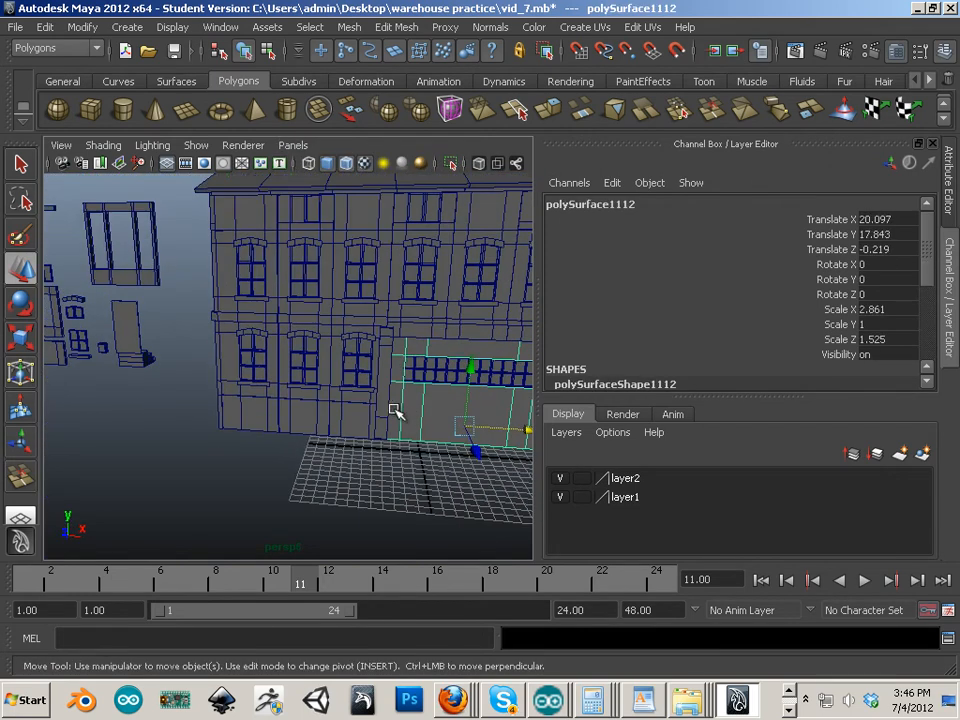
pyautogui.hotkey('ctrl', 'd')
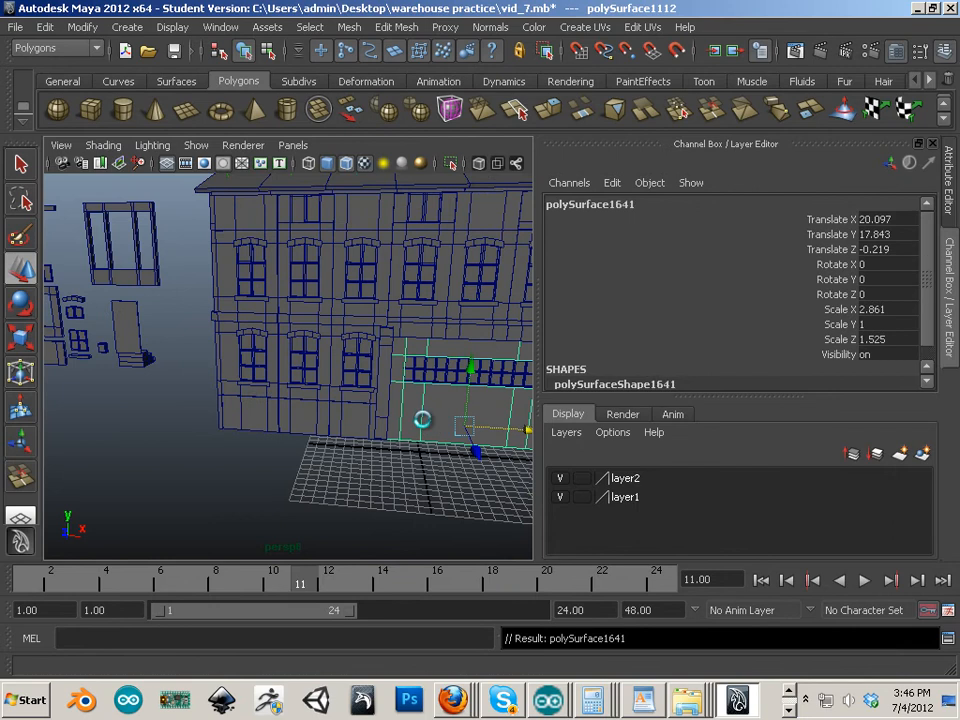
pyautogui.moveTo(520, 432); pyautogui.dragTo(57, 388)
pyautogui.keyDown('alt'); pyautogui.moveTo(60, 389); pyautogui.dragTo(326, 395, button='middle'); pyautogui.keyUp('alt')
pyautogui.moveTo(287, 398); pyautogui.dragTo(150, 394)
pyautogui.keyDown('alt'); pyautogui.moveTo(270, 382); pyautogui.dragTo(268, 316); pyautogui.keyUp('alt')
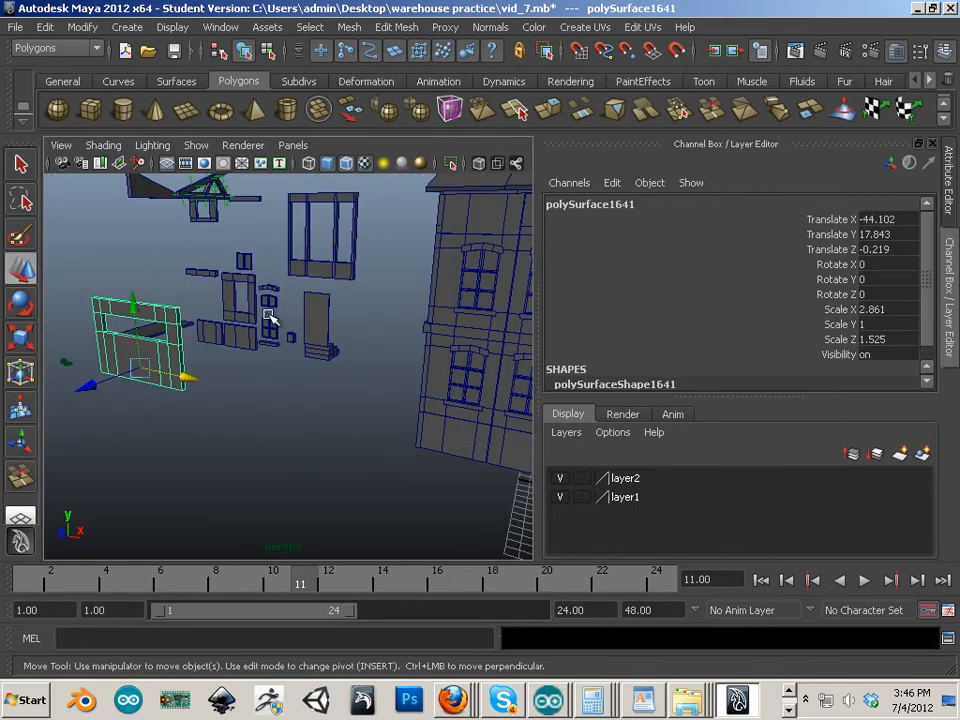
# Duplicate the pillar beside the loading door and move the copy to Translate X -49.78, next to the duplicated loading-door wall.
pyautogui.keyDown('alt'); pyautogui.moveTo(340, 320); pyautogui.dragTo(300, 336); pyautogui.keyUp('alt')
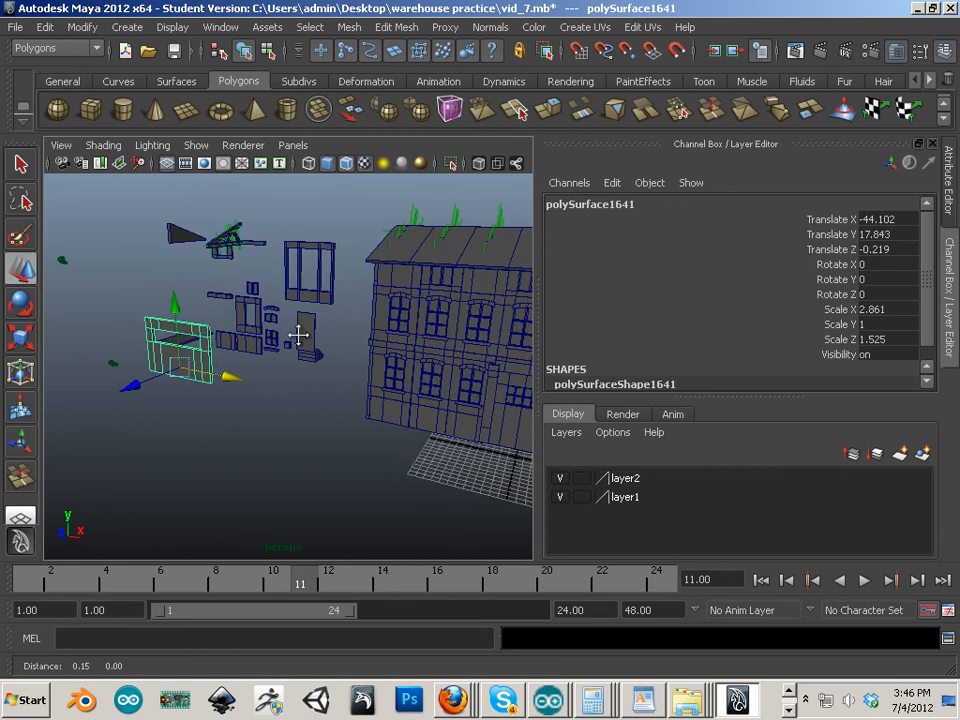
pyautogui.keyDown('alt'); pyautogui.moveTo(300, 336); pyautogui.dragTo(437, 388, button='right'); pyautogui.keyUp('alt')
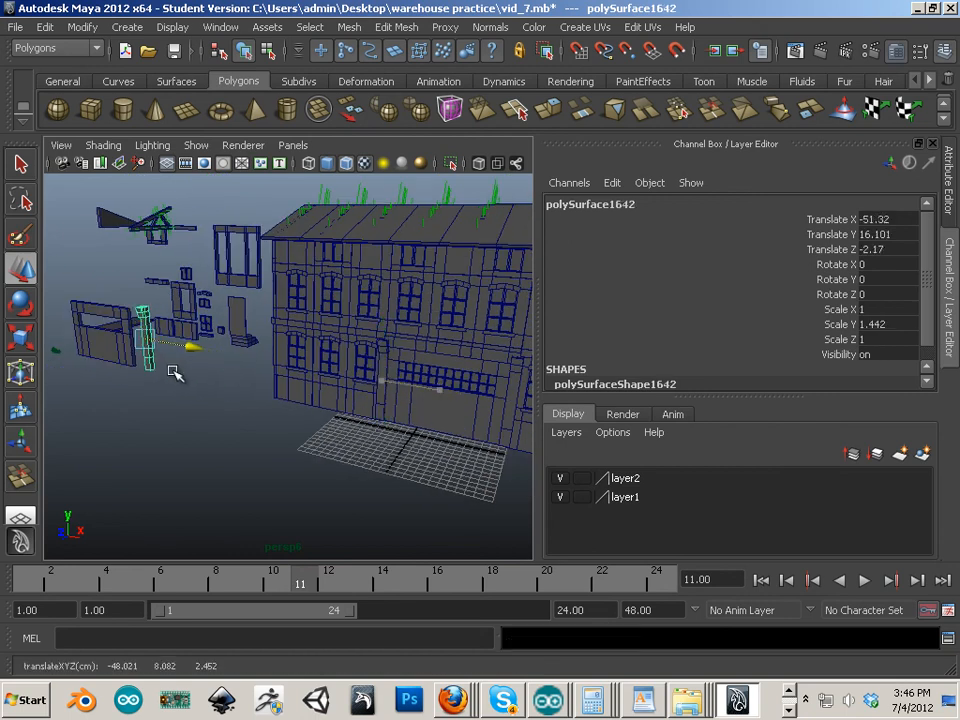
pyautogui.keyDown('alt'); pyautogui.moveTo(218, 401); pyautogui.dragTo(362, 421); pyautogui.keyUp('alt')
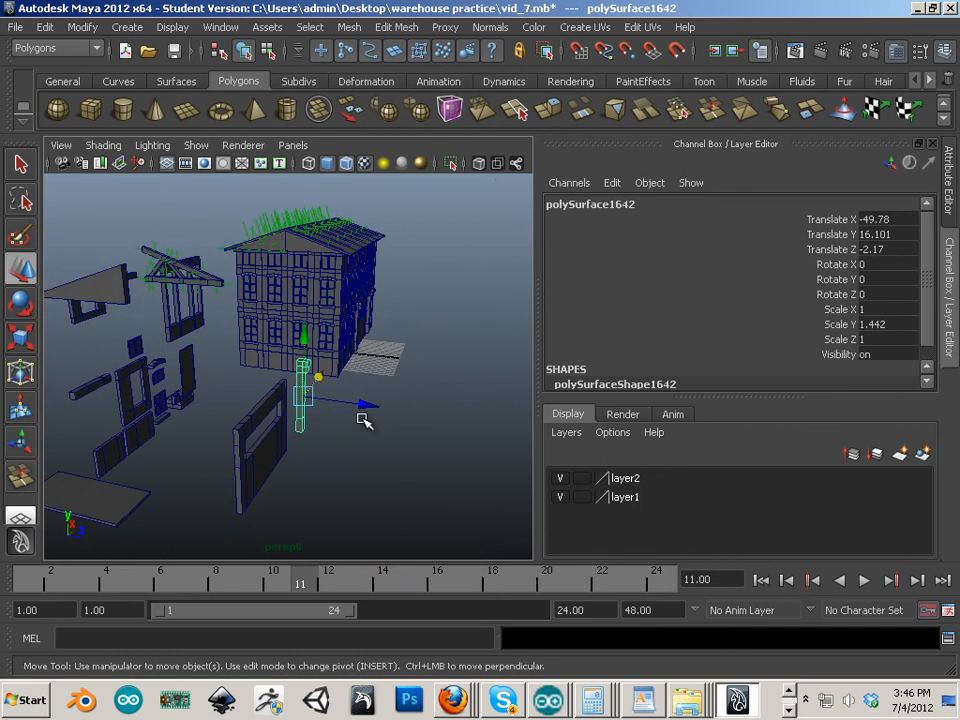
# Push the pillar and loading-door wall copies back toward the other modules, placing the wall at Translate Z -11.962.
pyautogui.click(263, 446)
pyautogui.moveTo(315, 475); pyautogui.dragTo(286, 470)
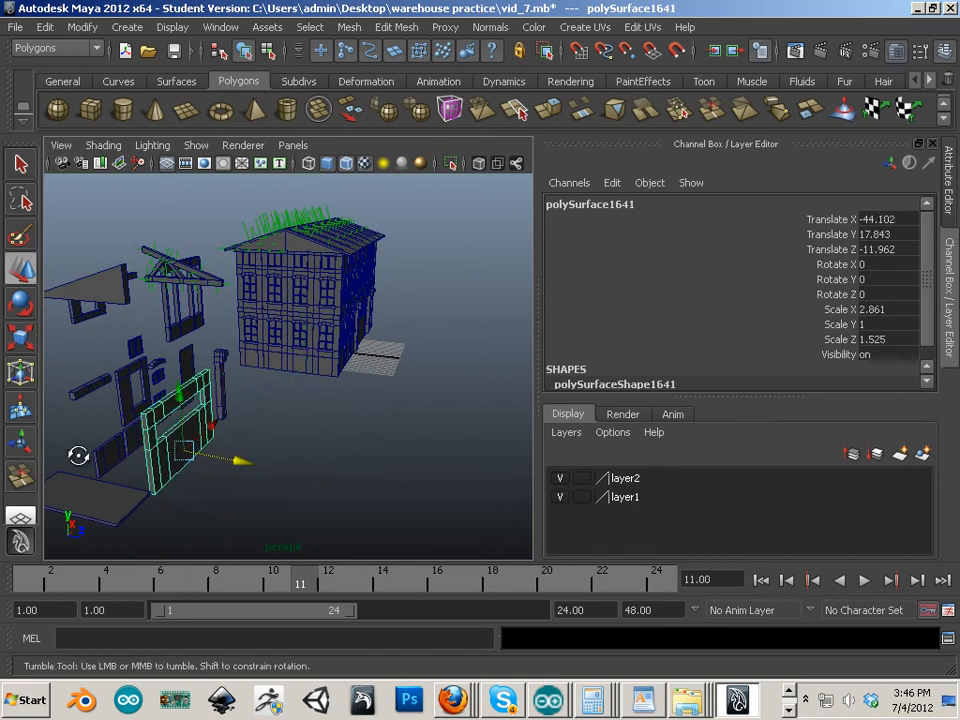
# Inspect the building from all sides and check the laid-out wall, window, door and roof modules for parts still missing.
pyautogui.keyDown('alt'); pyautogui.moveTo(78, 455); pyautogui.dragTo(306, 433); pyautogui.keyUp('alt')
pyautogui.keyDown('alt'); pyautogui.moveTo(306, 433); pyautogui.dragTo(172, 408, button='middle'); pyautogui.keyUp('alt')
pyautogui.keyDown('alt'); pyautogui.moveTo(172, 408); pyautogui.dragTo(424, 379); pyautogui.keyUp('alt')
pyautogui.keyDown('alt'); pyautogui.moveTo(424, 379); pyautogui.dragTo(361, 433, button='middle'); pyautogui.keyUp('alt')
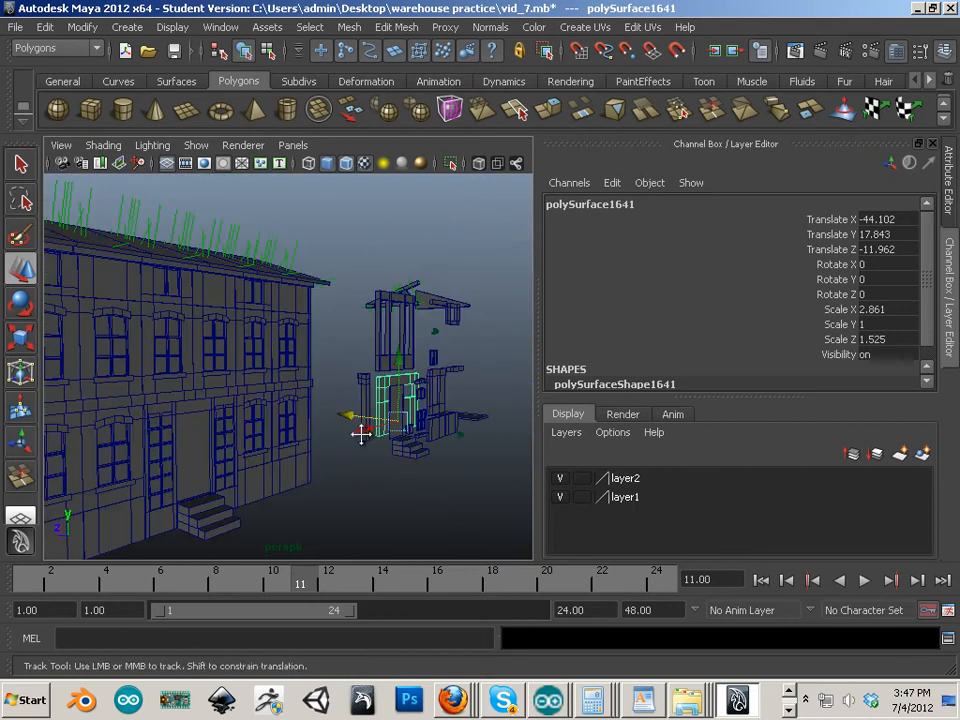
pyautogui.keyDown('alt'); pyautogui.moveTo(361, 433); pyautogui.dragTo(199, 431); pyautogui.keyUp('alt')
pyautogui.keyDown('alt'); pyautogui.moveTo(199, 431); pyautogui.dragTo(231, 426, button='middle'); pyautogui.keyUp('alt')
pyautogui.keyDown('alt'); pyautogui.moveTo(231, 426); pyautogui.dragTo(321, 431); pyautogui.keyUp('alt')
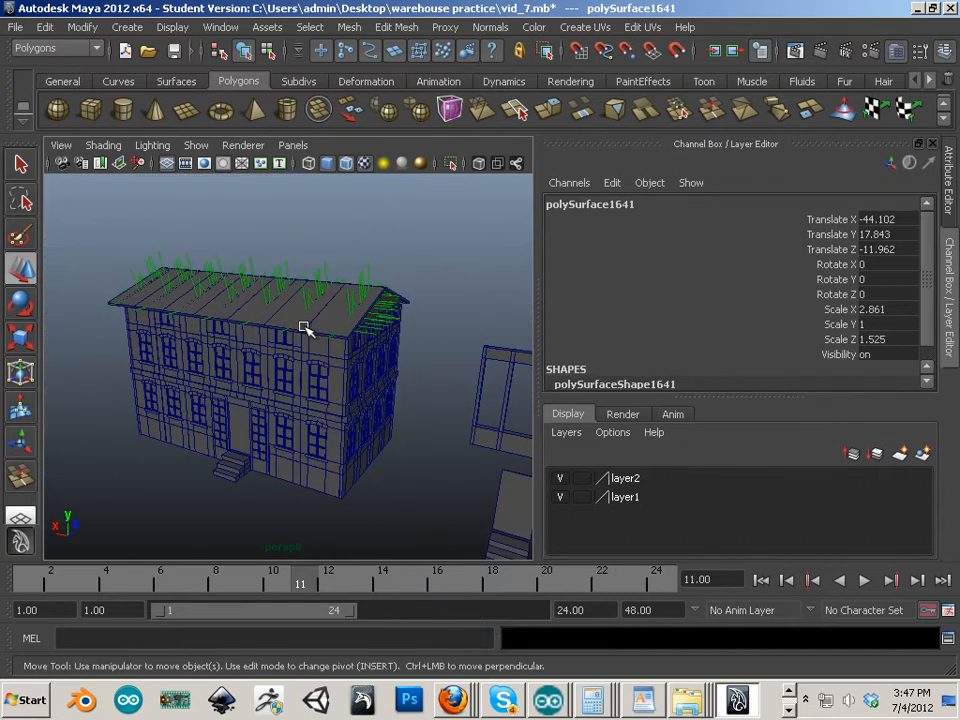
pyautogui.keyDown('alt'); pyautogui.moveTo(305, 329); pyautogui.dragTo(326, 364, button='middle'); pyautogui.keyUp('alt')
pyautogui.keyDown('alt'); pyautogui.moveTo(326, 364); pyautogui.dragTo(381, 364); pyautogui.keyUp('alt')
pyautogui.keyDown('alt'); pyautogui.moveTo(381, 364); pyautogui.dragTo(394, 379, button='middle'); pyautogui.keyUp('alt')
pyautogui.keyDown('alt'); pyautogui.moveTo(394, 379); pyautogui.dragTo(283, 361); pyautogui.keyUp('alt')
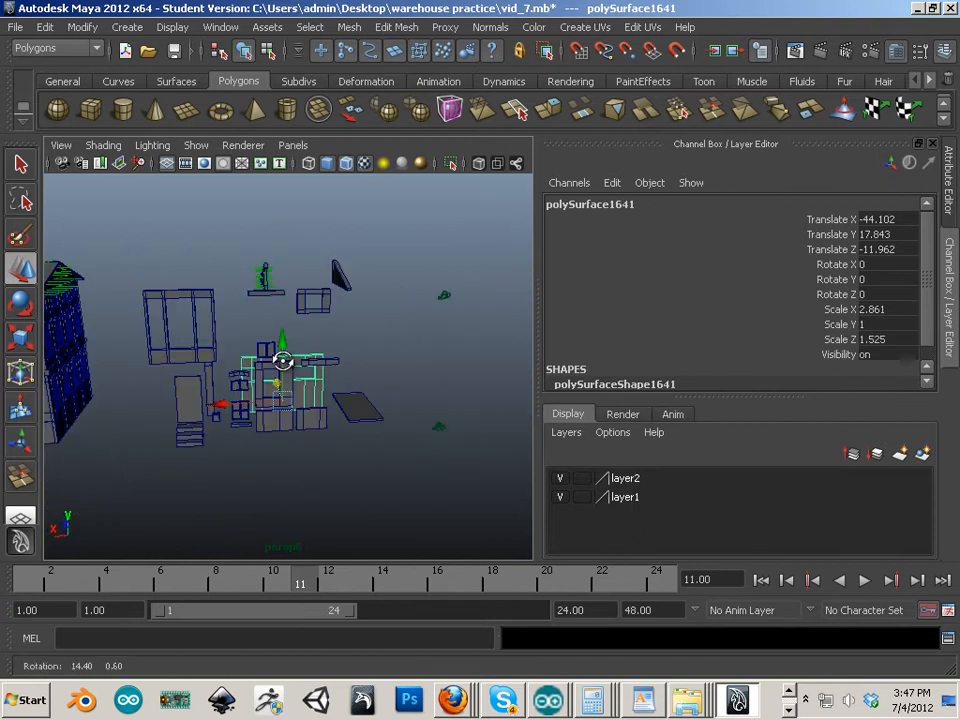
pyautogui.keyDown('alt'); pyautogui.moveTo(285, 362); pyautogui.dragTo(415, 388, button='right'); pyautogui.keyUp('alt')
pyautogui.click(372, 233)
pyautogui.keyDown('alt'); pyautogui.moveTo(449, 254); pyautogui.dragTo(452, 358); pyautogui.keyUp('alt')
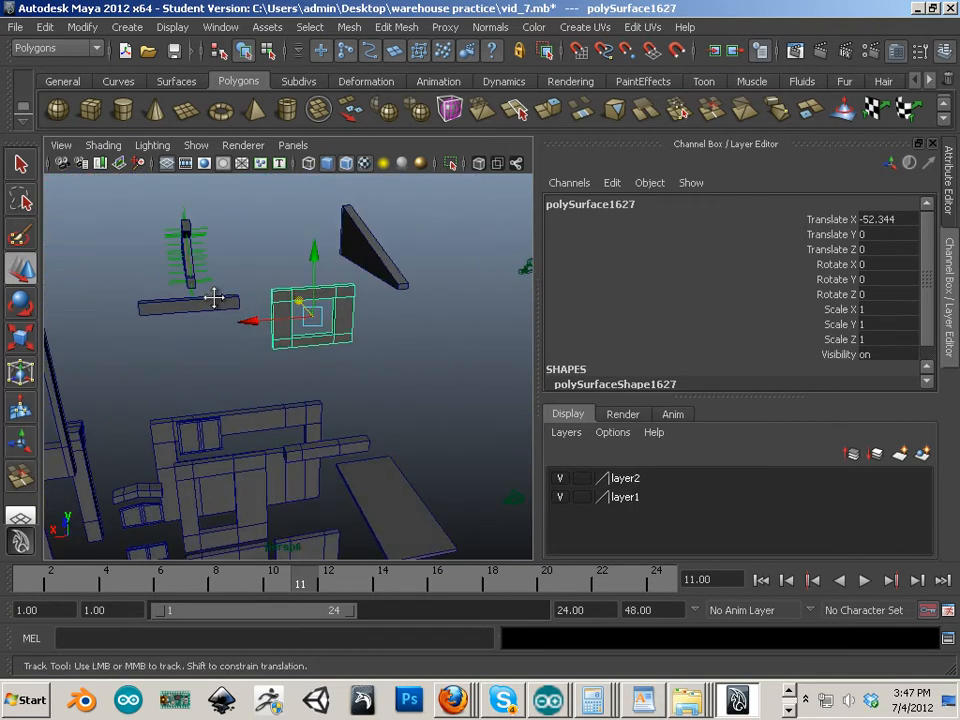
pyautogui.keyDown('alt'); pyautogui.moveTo(214, 298); pyautogui.dragTo(362, 200, button='middle'); pyautogui.keyUp('alt')
pyautogui.keyDown('alt'); pyautogui.moveTo(362, 200); pyautogui.dragTo(380, 345, button='right'); pyautogui.keyUp('alt')
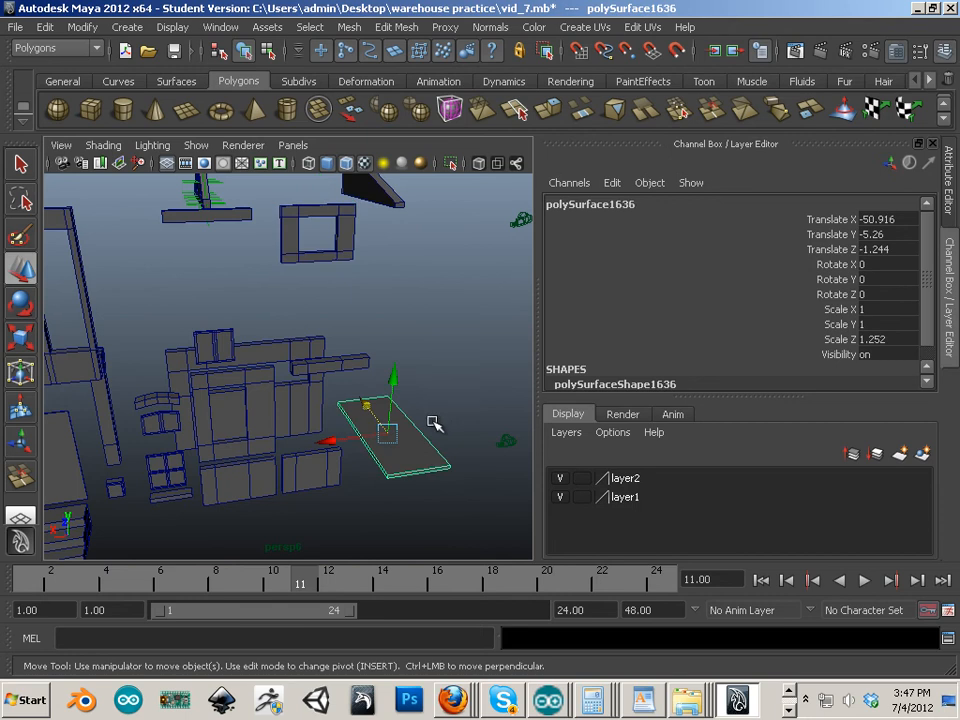
pyautogui.keyDown('alt'); pyautogui.moveTo(433, 423); pyautogui.dragTo(217, 448); pyautogui.keyUp('alt')
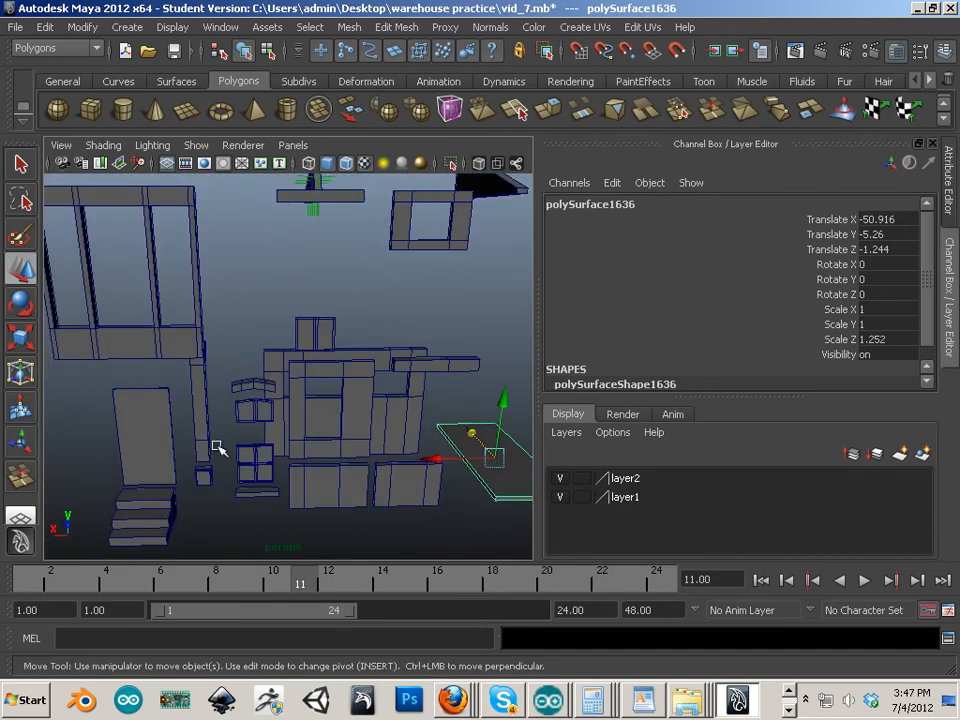
# Compare the original building with the laid-out modules beside it from several angles.
pyautogui.keyDown('alt'); pyautogui.moveTo(318, 432); pyautogui.dragTo(215, 398, button='right'); pyautogui.keyUp('alt')
pyautogui.keyDown('alt'); pyautogui.moveTo(223, 394); pyautogui.dragTo(314, 395, button='middle'); pyautogui.keyUp('alt')
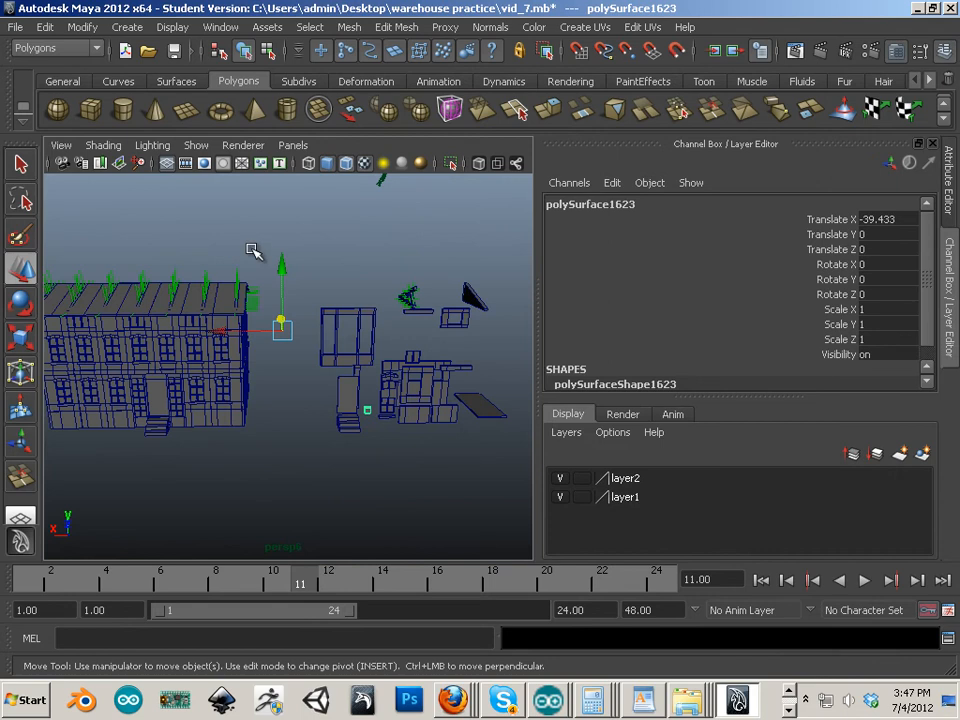
pyautogui.keyDown('alt'); pyautogui.moveTo(171, 428); pyautogui.dragTo(64, 418, button='middle'); pyautogui.keyUp('alt')
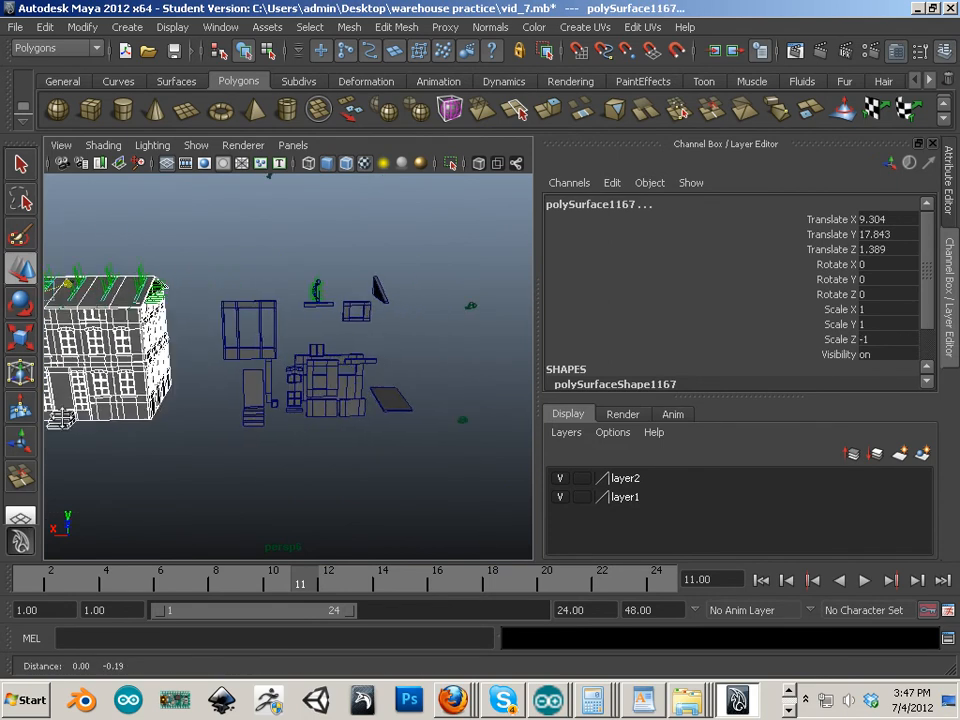
pyautogui.keyDown('alt'); pyautogui.moveTo(240, 388); pyautogui.dragTo(318, 375); pyautogui.keyUp('alt')
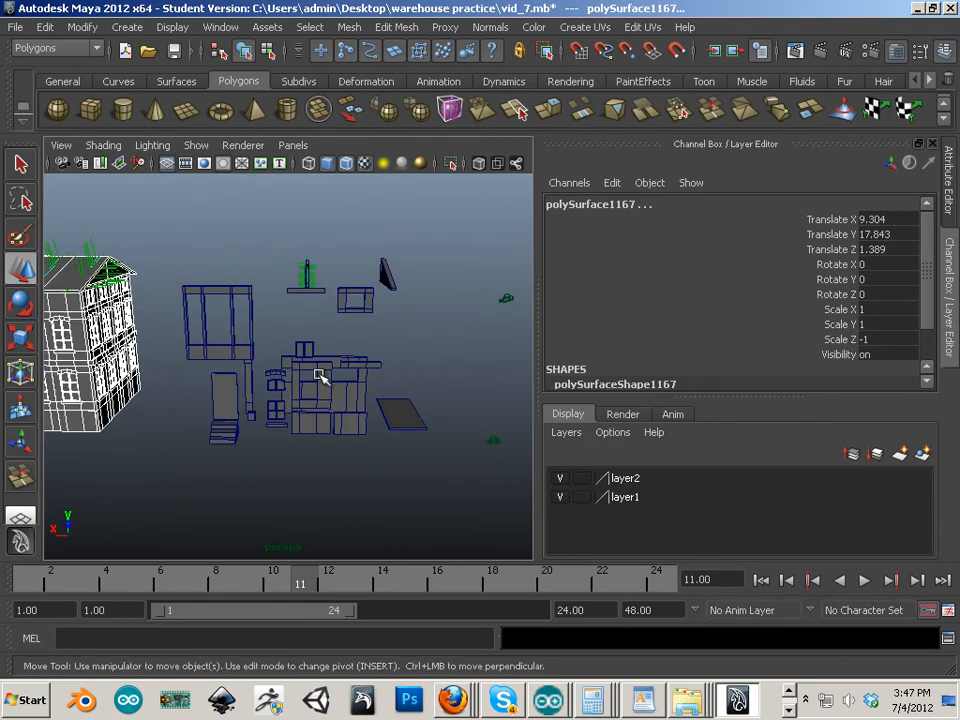
pyautogui.keyDown('alt'); pyautogui.moveTo(268, 416); pyautogui.dragTo(226, 344); pyautogui.keyUp('alt')
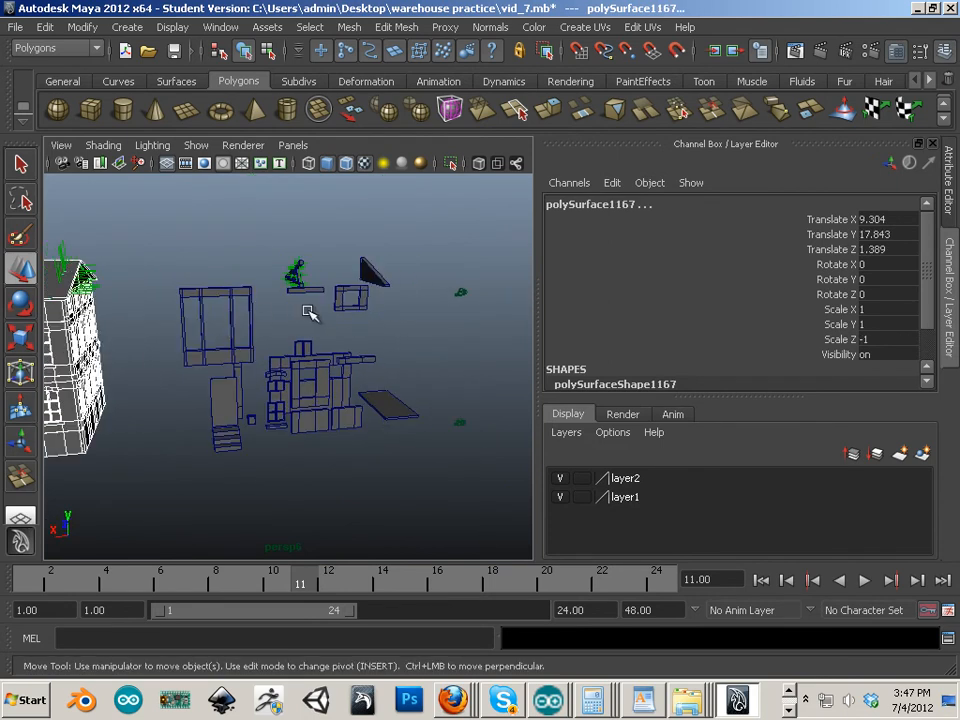
pyautogui.keyDown('alt'); pyautogui.moveTo(308, 311); pyautogui.dragTo(413, 337, button='right'); pyautogui.keyUp('alt')
pyautogui.keyDown('alt'); pyautogui.moveTo(456, 317); pyautogui.dragTo(322, 384); pyautogui.keyUp('alt')
pyautogui.keyDown('alt'); pyautogui.moveTo(416, 384); pyautogui.dragTo(250, 347); pyautogui.keyUp('alt')
pyautogui.keyDown('alt'); pyautogui.moveTo(250, 347); pyautogui.dragTo(492, 372, button='middle'); pyautogui.keyUp('alt')
# Select every part of the original building, leaving the extracted modules out of the selection.
pyautogui.moveTo(302, 214); pyautogui.dragTo(5, 503)
pyautogui.scroll(-4, 250, 482)
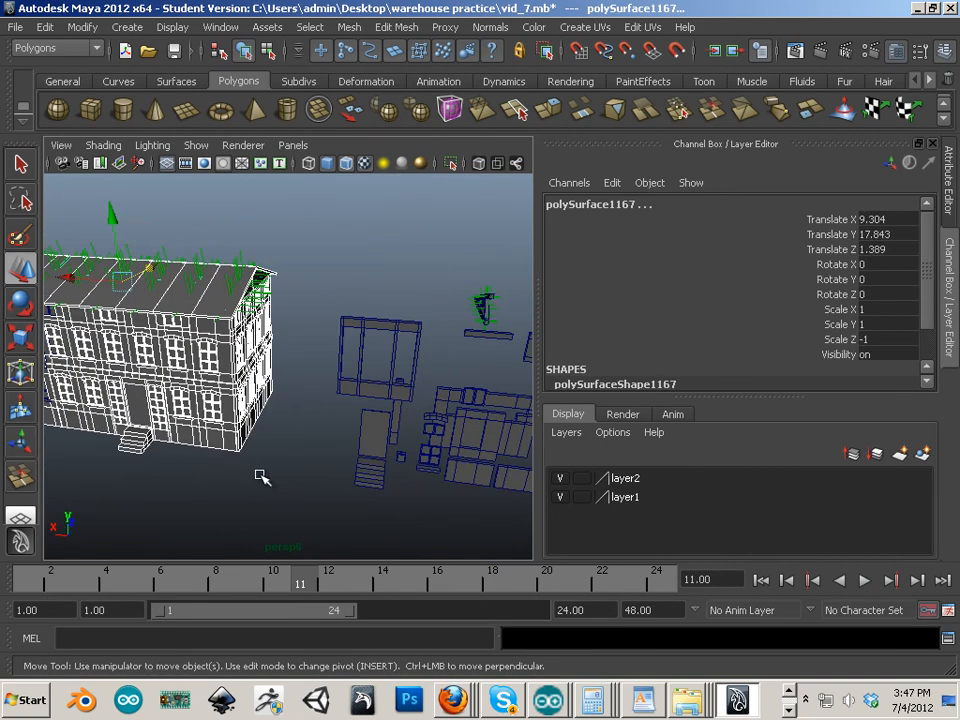
pyautogui.keyDown('alt'); pyautogui.moveTo(261, 478); pyautogui.dragTo(294, 488, button='middle'); pyautogui.keyUp('alt')
pyautogui.scroll(-5, 290, 487)
pyautogui.keyDown('alt'); pyautogui.moveTo(193, 467); pyautogui.dragTo(205, 447); pyautogui.keyUp('alt')
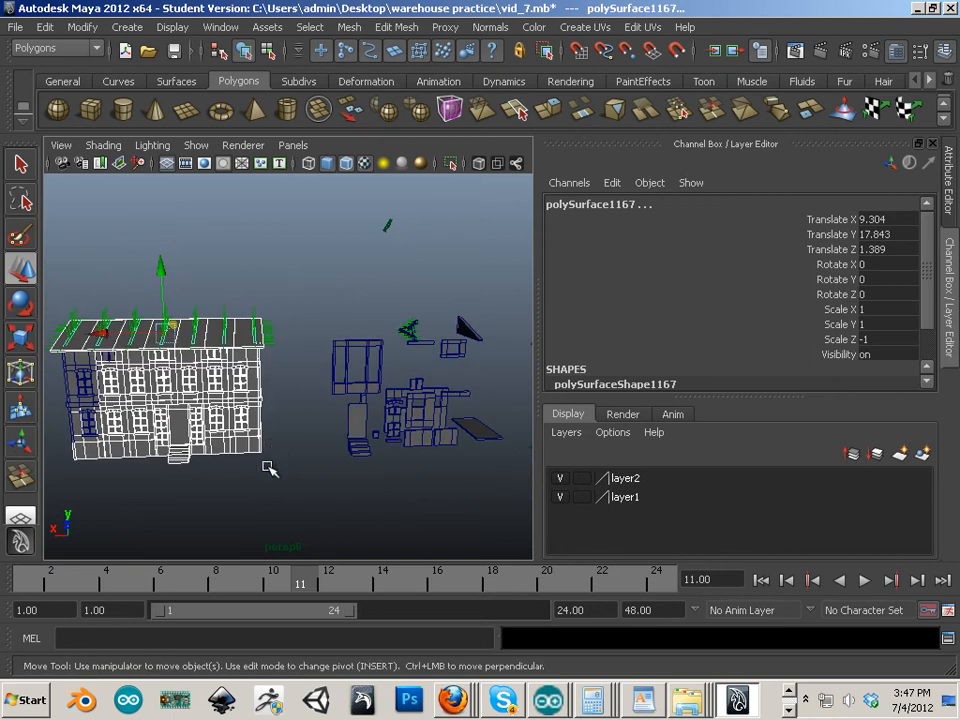
pyautogui.moveTo(313, 523); pyautogui.dragTo(88, 362)
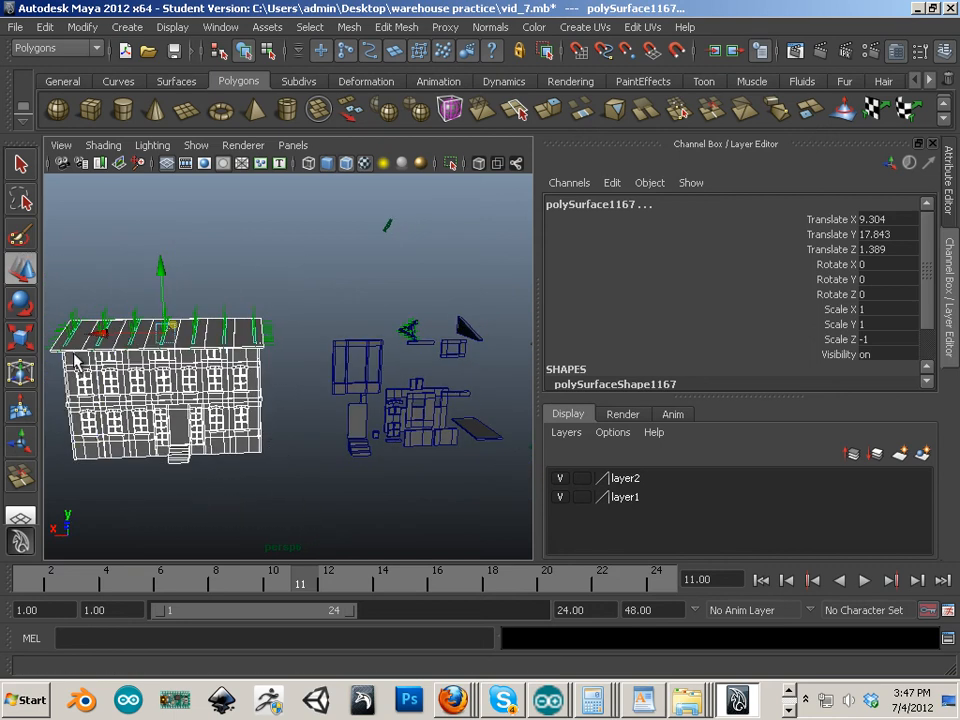
pyautogui.moveTo(55, 307); pyautogui.dragTo(287, 514)
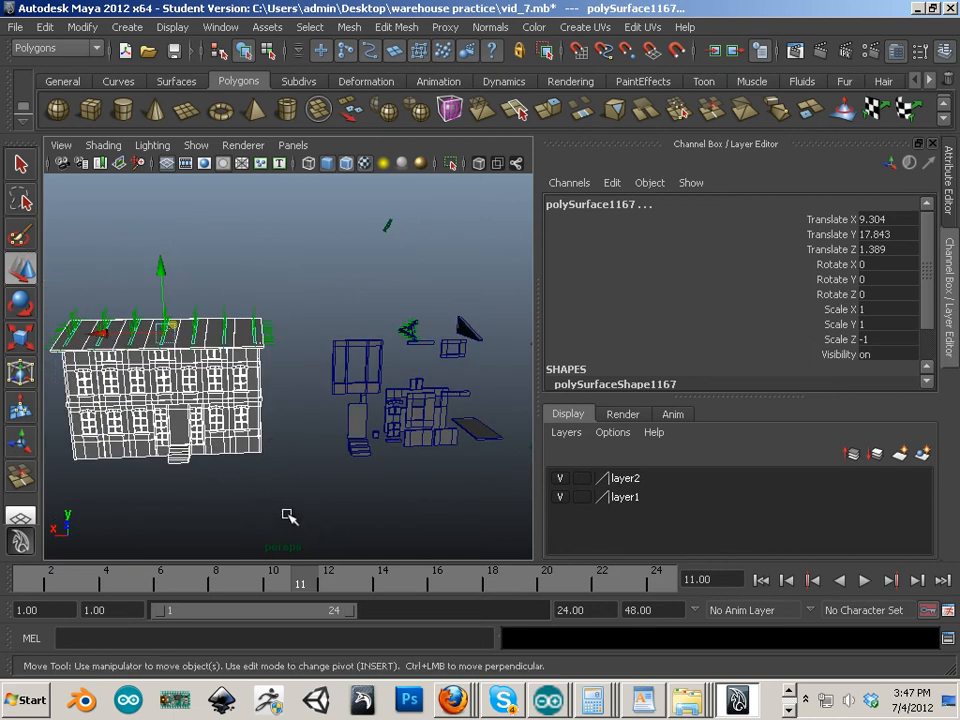
pyautogui.moveTo(305, 278); pyautogui.dragTo(181, 548)
# Select all the extracted wall, window, door, stair and roof modules beside the building, without the building itself.
pyautogui.keyDown('alt'); pyautogui.moveTo(340, 514); pyautogui.dragTo(197, 521, button='middle'); pyautogui.keyUp('alt')
pyautogui.moveTo(292, 413); pyautogui.dragTo(373, 551)
pyautogui.keyDown('alt'); pyautogui.moveTo(373, 551); pyautogui.dragTo(345, 495, button='middle'); pyautogui.keyUp('alt')
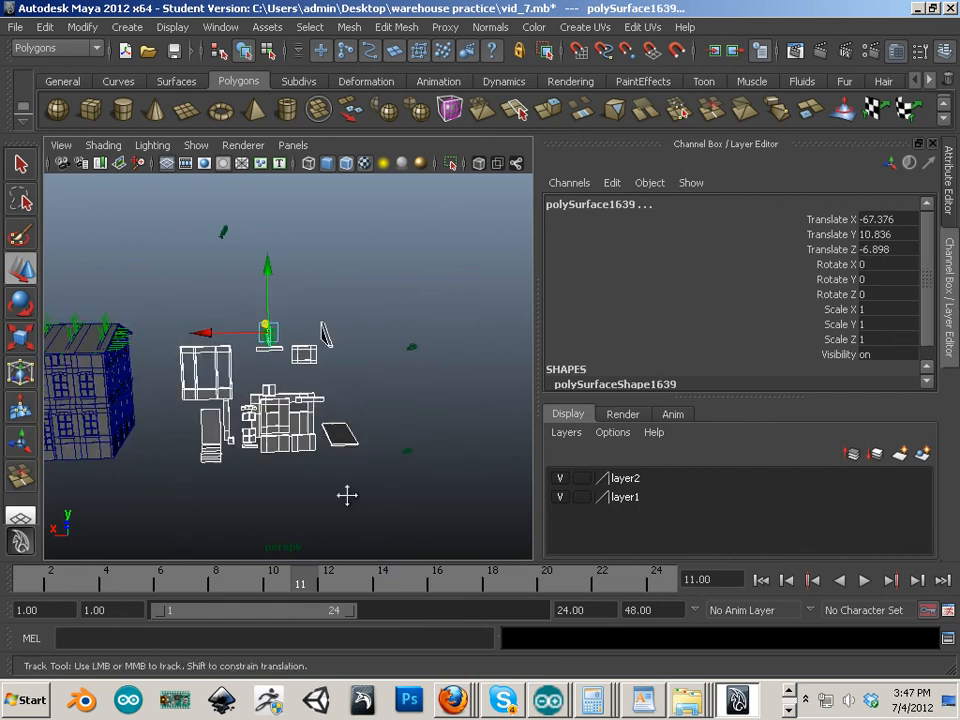
pyautogui.keyDown('alt'); pyautogui.moveTo(345, 495); pyautogui.dragTo(200, 479); pyautogui.keyUp('alt')
pyautogui.keyDown('alt'); pyautogui.moveTo(200, 479); pyautogui.dragTo(319, 498, button='middle'); pyautogui.keyUp('alt')
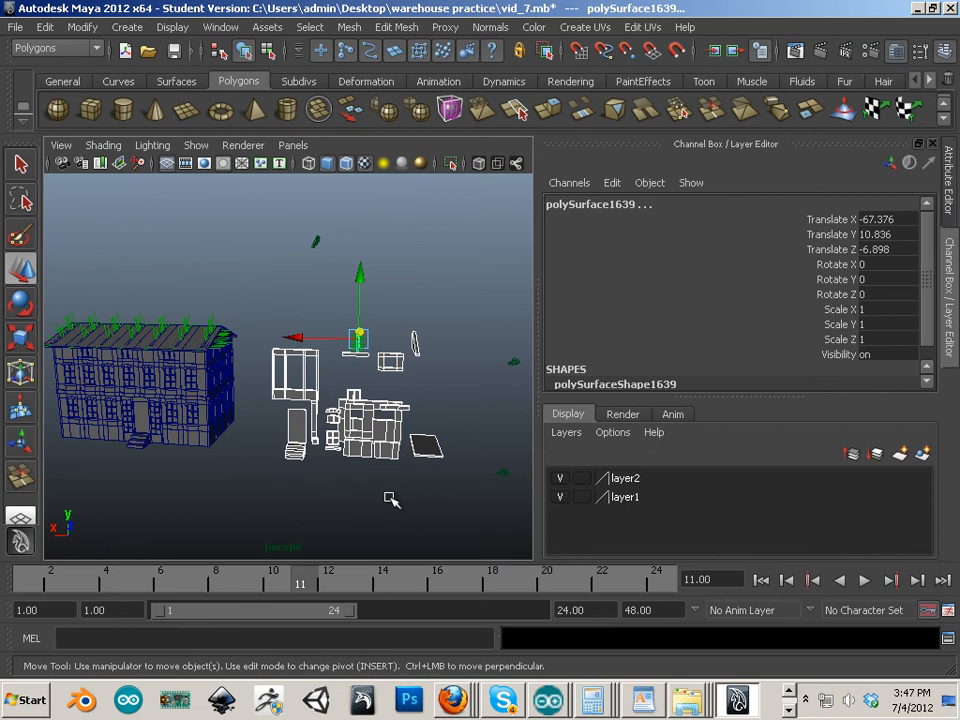
# Examine the selected modules up close from the front and the side to review the complete set of parts.
pyautogui.keyDown('alt'); pyautogui.moveTo(332, 491); pyautogui.dragTo(435, 365, button='right'); pyautogui.keyUp('alt')
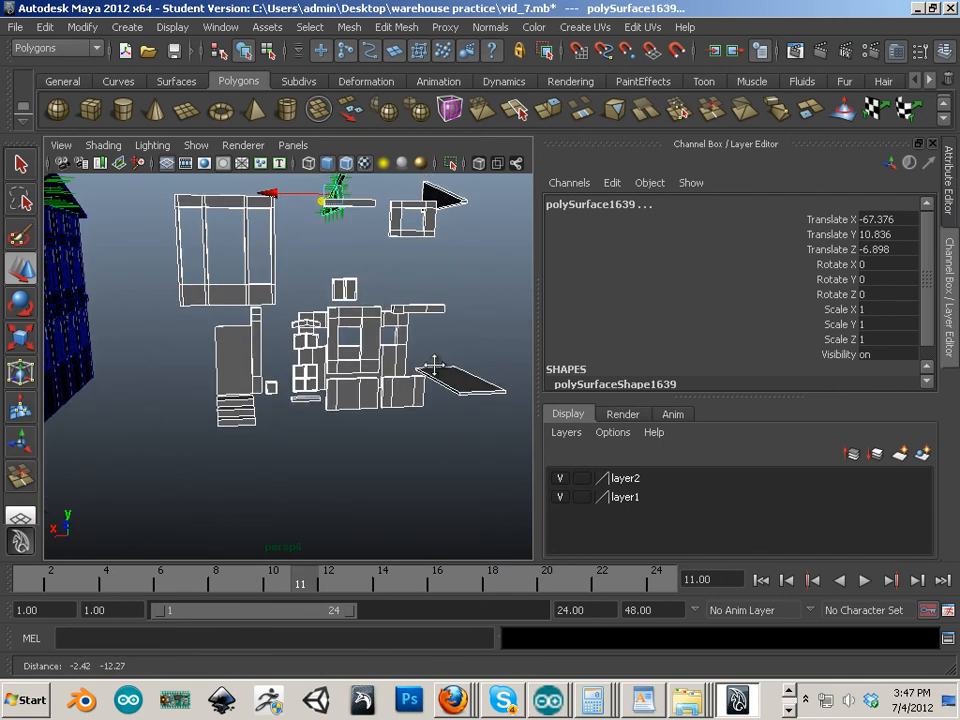
pyautogui.keyDown('alt'); pyautogui.moveTo(434, 366); pyautogui.dragTo(441, 404, button='middle'); pyautogui.keyUp('alt')
pyautogui.keyDown('alt'); pyautogui.moveTo(413, 414); pyautogui.dragTo(332, 442); pyautogui.keyUp('alt')
pyautogui.keyDown('alt'); pyautogui.moveTo(332, 442); pyautogui.dragTo(138, 438, button='middle'); pyautogui.keyUp('alt')
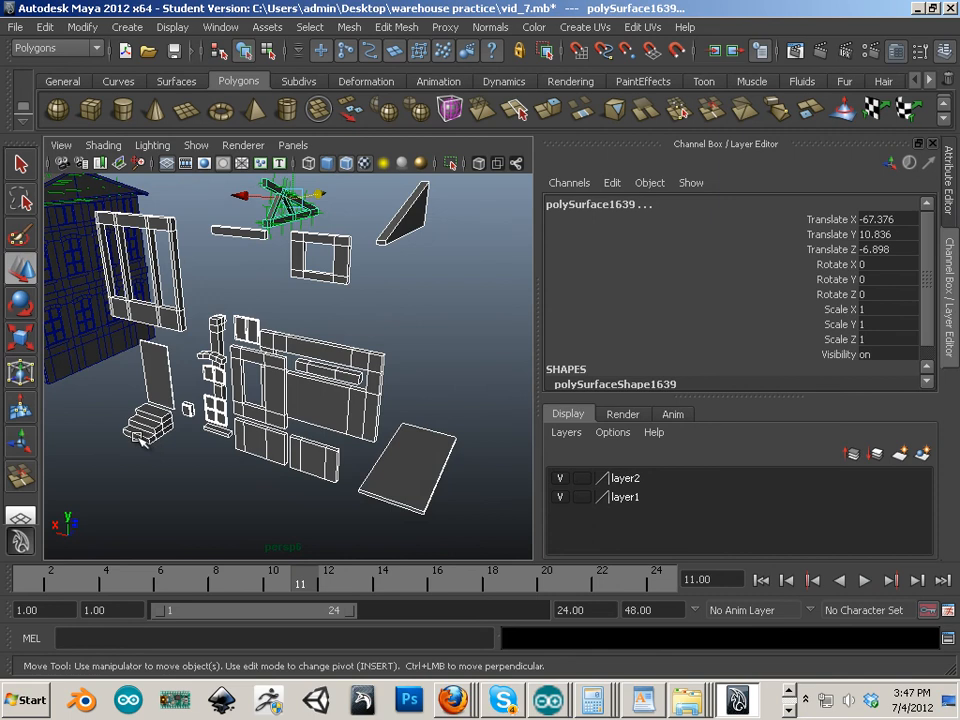
pyautogui.keyDown('alt'); pyautogui.moveTo(138, 438); pyautogui.dragTo(236, 430); pyautogui.keyUp('alt')
pyautogui.keyDown('alt'); pyautogui.moveTo(186, 411); pyautogui.dragTo(254, 442, button='middle'); pyautogui.keyUp('alt')
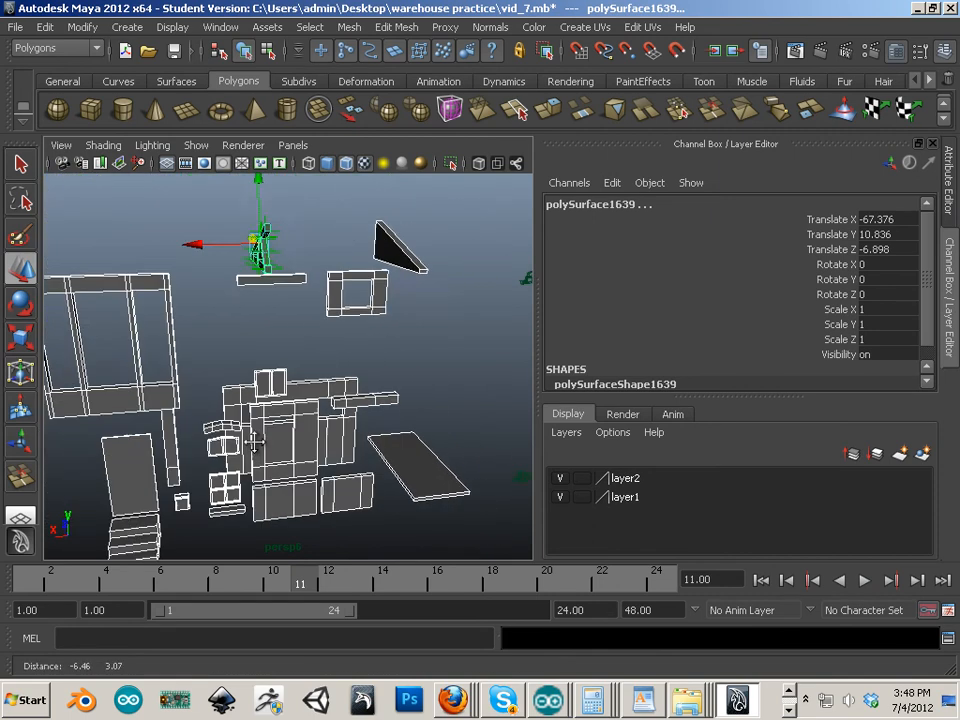
pyautogui.moveTo(255, 441)
pyautogui.keyDown('alt'); pyautogui.mouseDown()
pyautogui.moveTo(141, 422)
pyautogui.moveTo(270, 438)
pyautogui.mouseUp(); pyautogui.keyUp('alt')
pyautogui.scroll(-3, 270, 438)
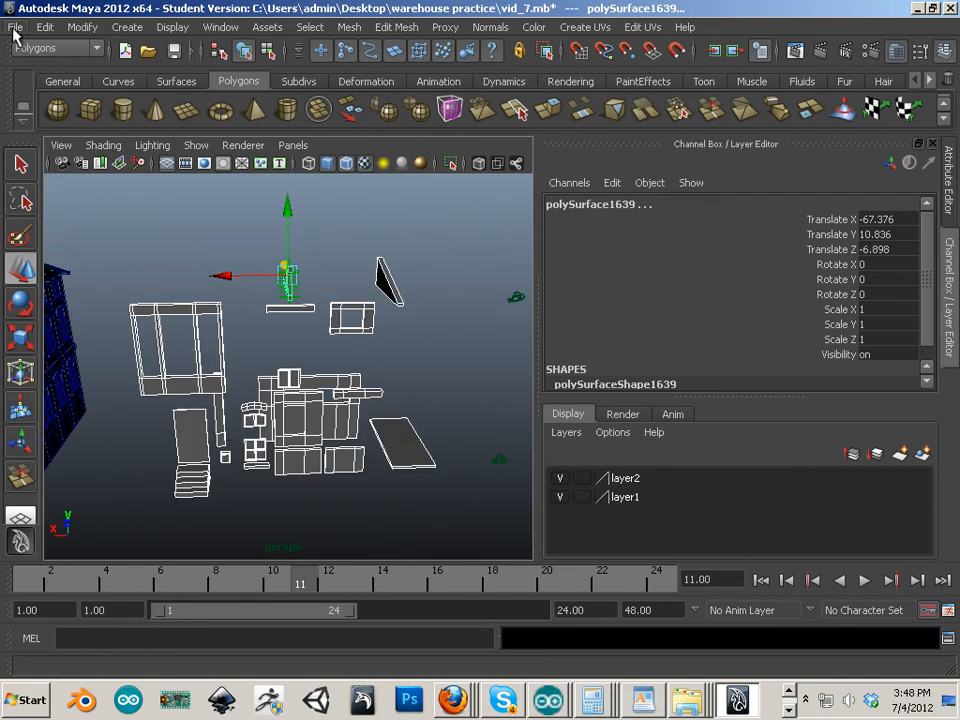
# Save the scene as a new Maya Binary file in the warehouse practice folder, named with the student's full name followed by unit4.
pyautogui.click(15, 28)
pyautogui.click(40, 110)
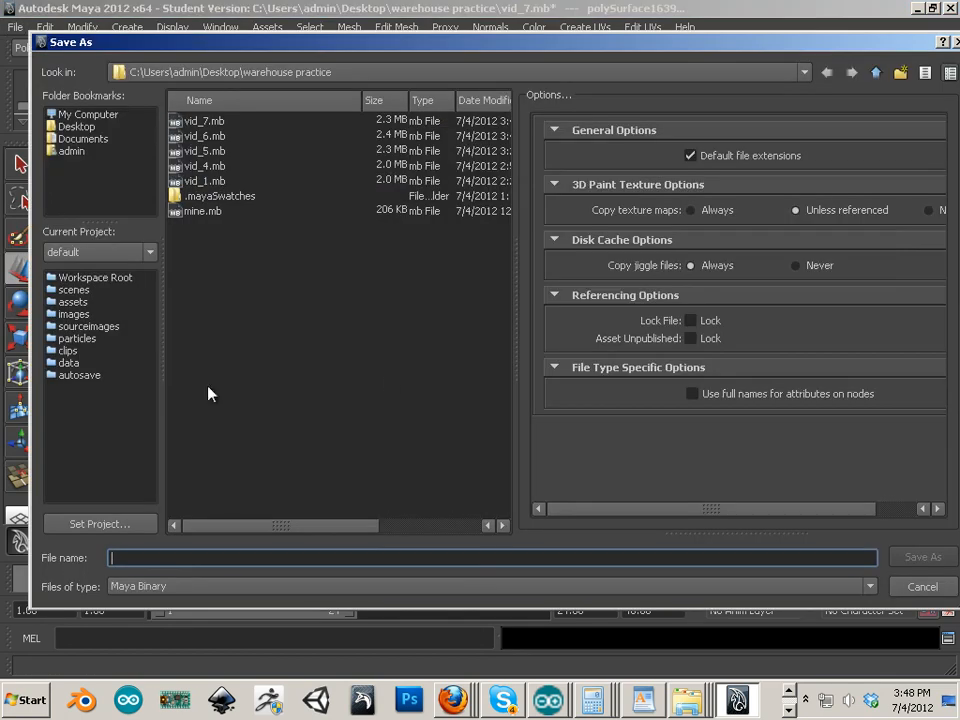
pyautogui.write('jasonwelshunit$')
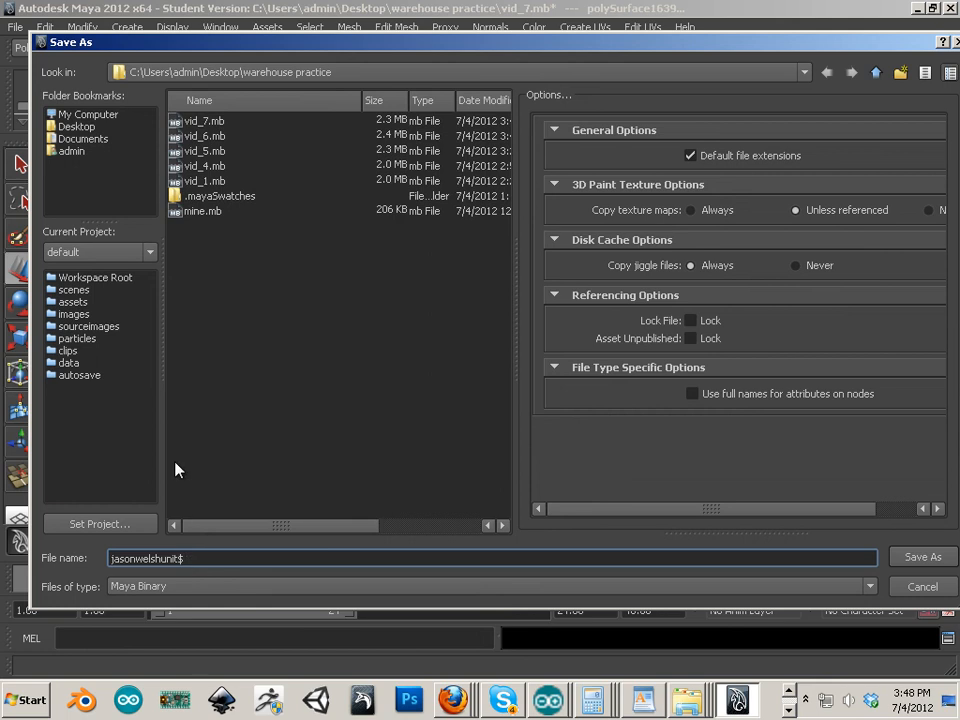
pyautogui.press('BackSpace')
pyautogui.write('4')
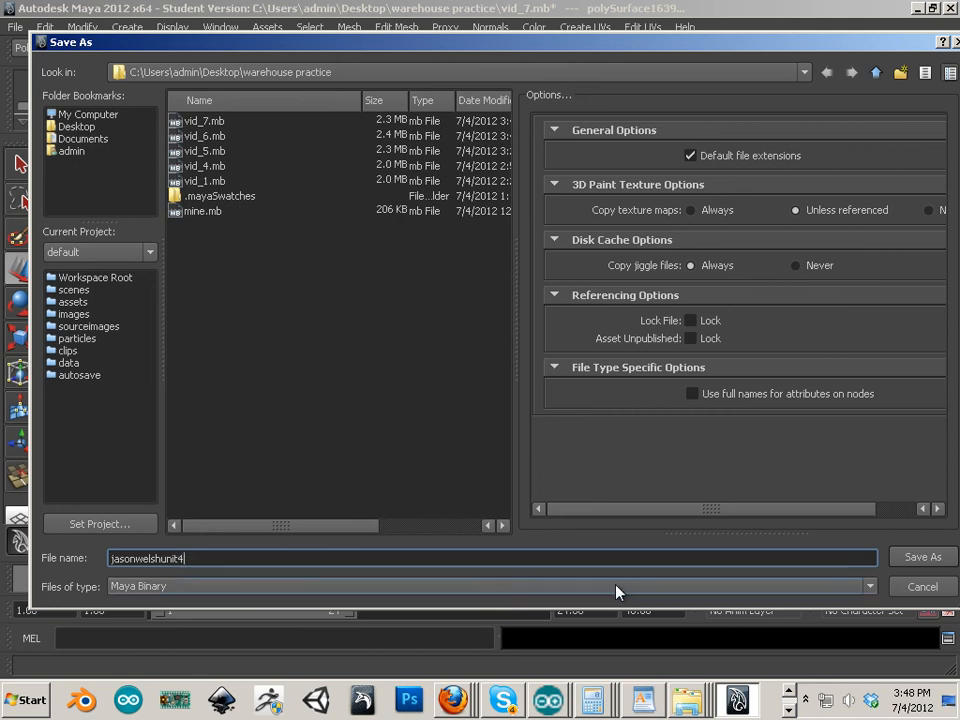
pyautogui.click(922, 557)
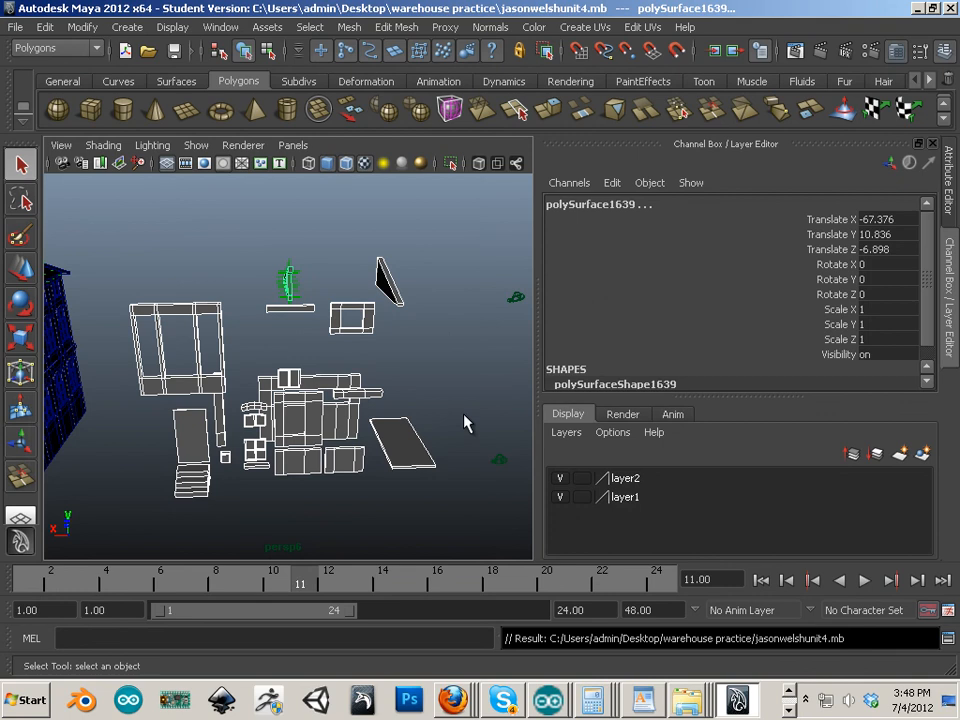
# Select the original building together with all the extracted modules and review the whole layout from several angles.
pyautogui.keyDown('alt'); pyautogui.moveTo(463, 415); pyautogui.dragTo(418, 405, button='right'); pyautogui.keyUp('alt')
pyautogui.keyDown('alt'); pyautogui.moveTo(418, 405); pyautogui.dragTo(386, 390); pyautogui.keyUp('alt')
pyautogui.keyDown('alt'); pyautogui.moveTo(242, 379); pyautogui.dragTo(322, 377, button='middle'); pyautogui.keyUp('alt')
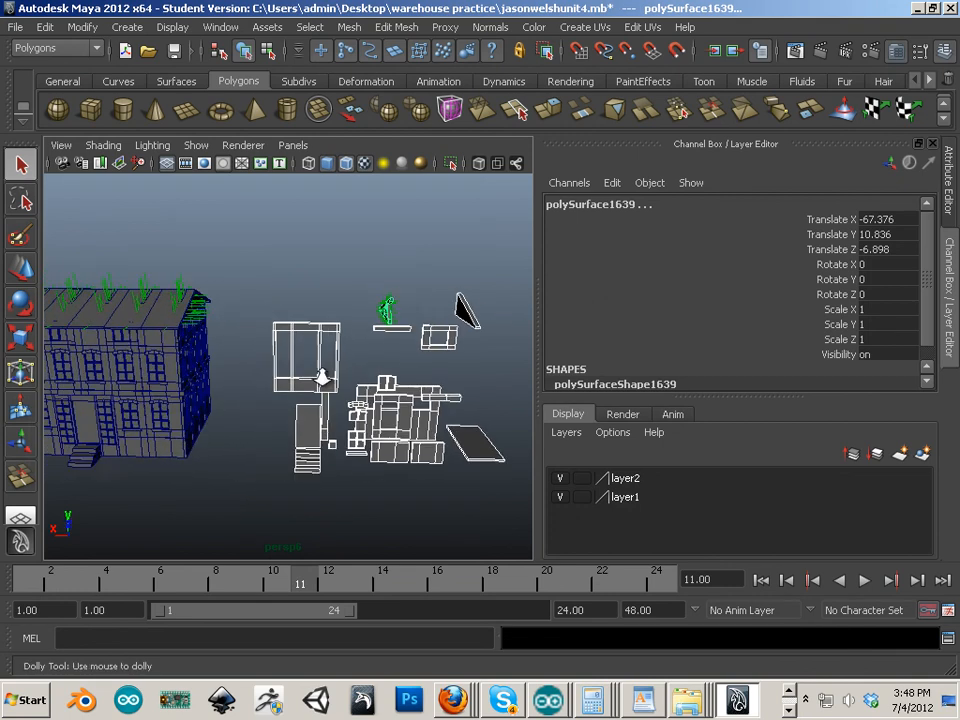
pyautogui.keyDown('alt'); pyautogui.moveTo(322, 377); pyautogui.dragTo(220, 360, button='right'); pyautogui.keyUp('alt')
pyautogui.moveTo(77, 307); pyautogui.dragTo(416, 468)
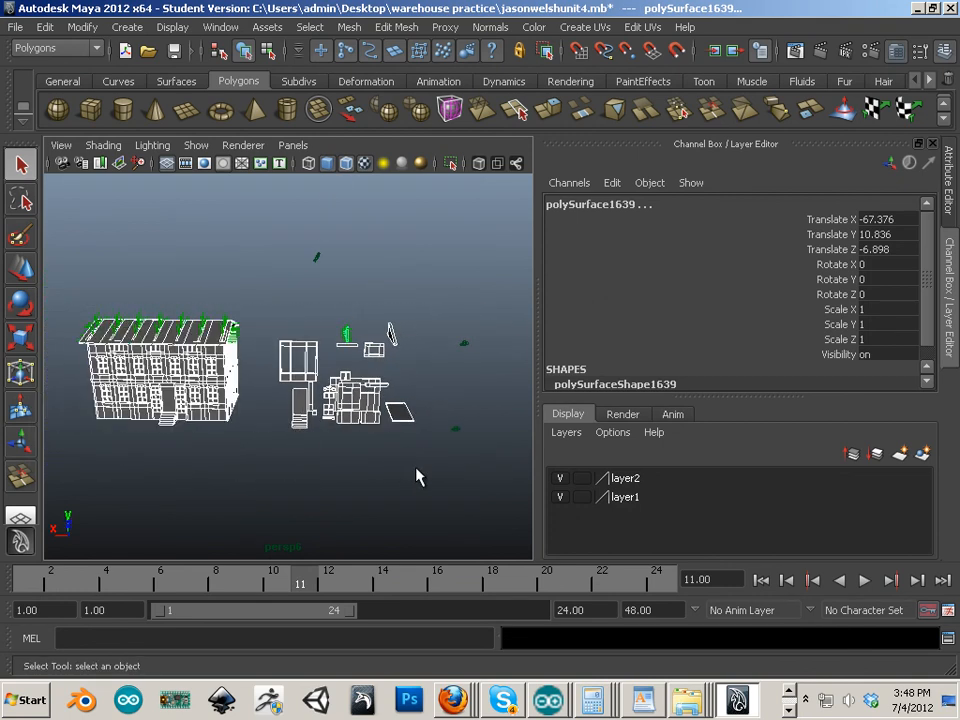
pyautogui.keyDown('alt'); pyautogui.moveTo(418, 477); pyautogui.dragTo(384, 461, button='right'); pyautogui.keyUp('alt')
pyautogui.keyDown('alt'); pyautogui.moveTo(384, 461); pyautogui.dragTo(251, 452); pyautogui.keyUp('alt')
pyautogui.keyDown('alt'); pyautogui.moveTo(251, 452); pyautogui.dragTo(349, 455, button='right'); pyautogui.keyUp('alt')
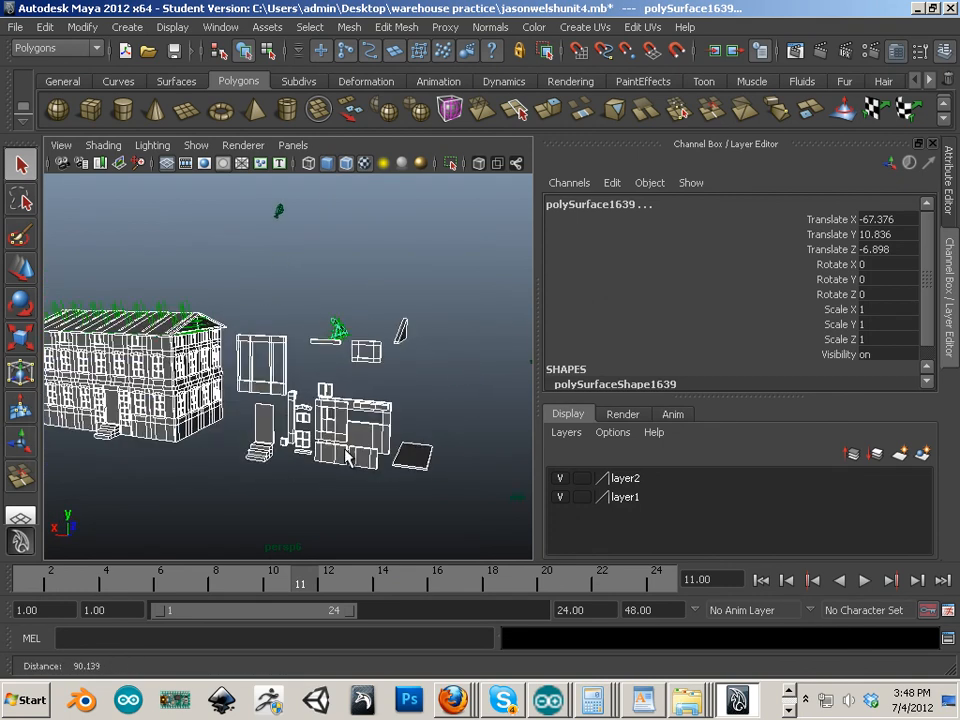
pyautogui.keyDown('alt'); pyautogui.moveTo(349, 455); pyautogui.dragTo(339, 326); pyautogui.keyUp('alt')
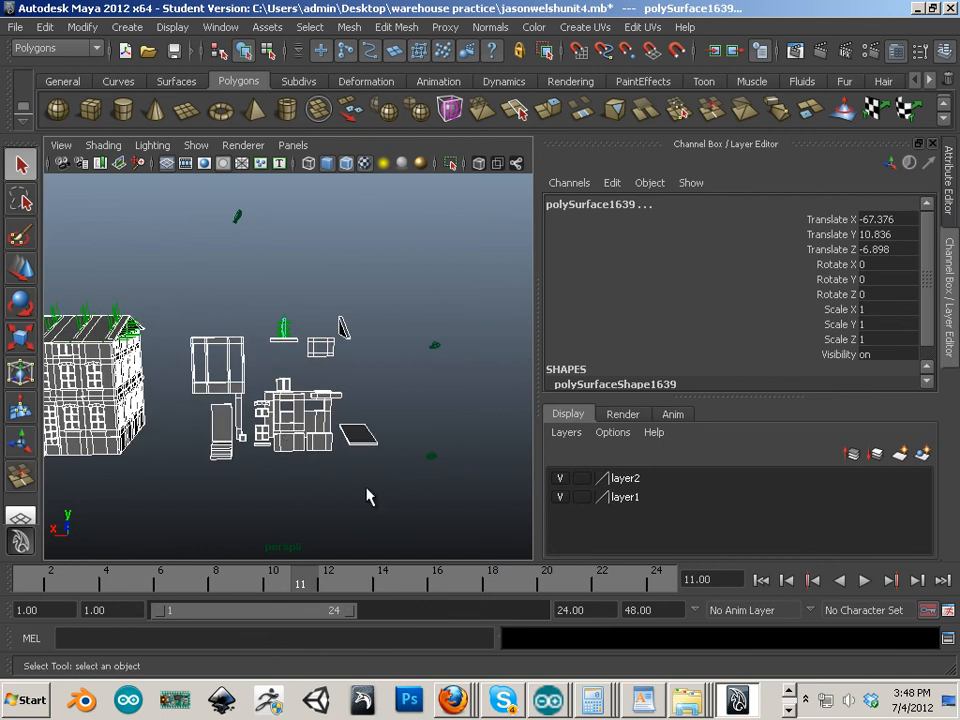